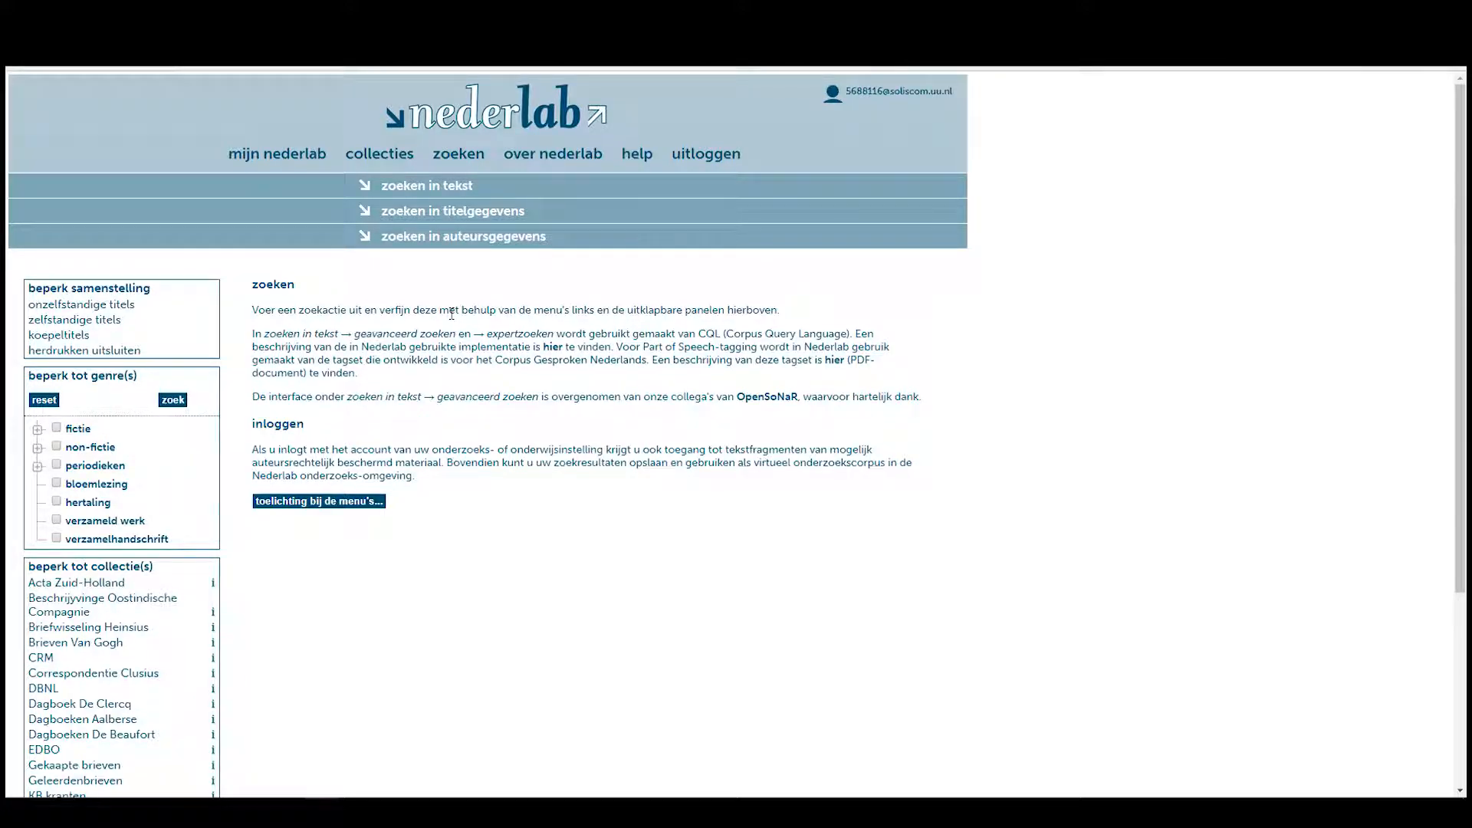
Highlight the introductory search explanation text, then clear the selection.
left_click_drag(253, 283, 420, 477)
left_click(425, 477)
Expand the title-data panel and set publicatiejaar from 1300 to 1750 using the suggestions.
left_click(450, 216)
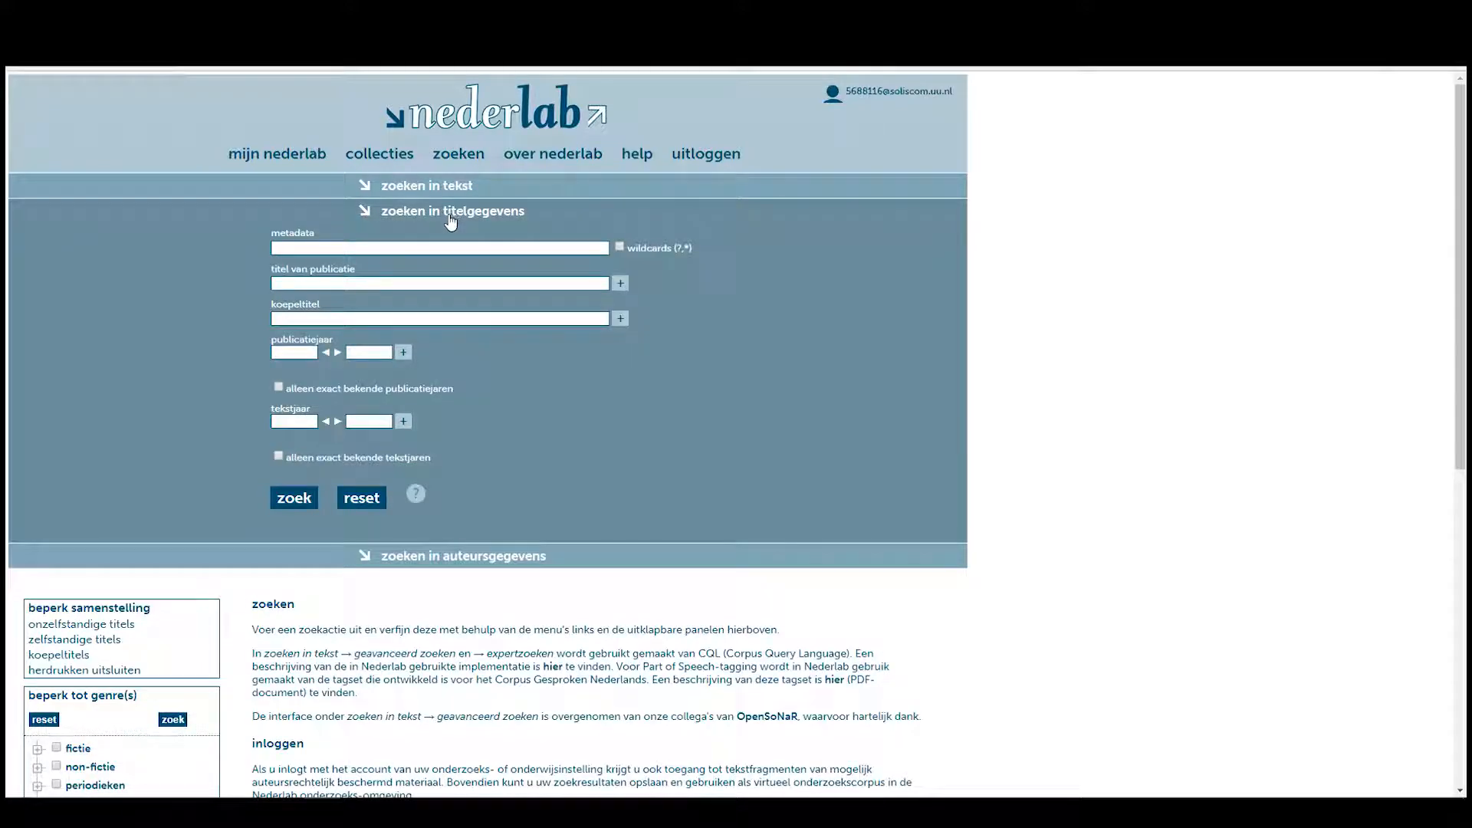
left_click(295, 421)
left_click(299, 352)
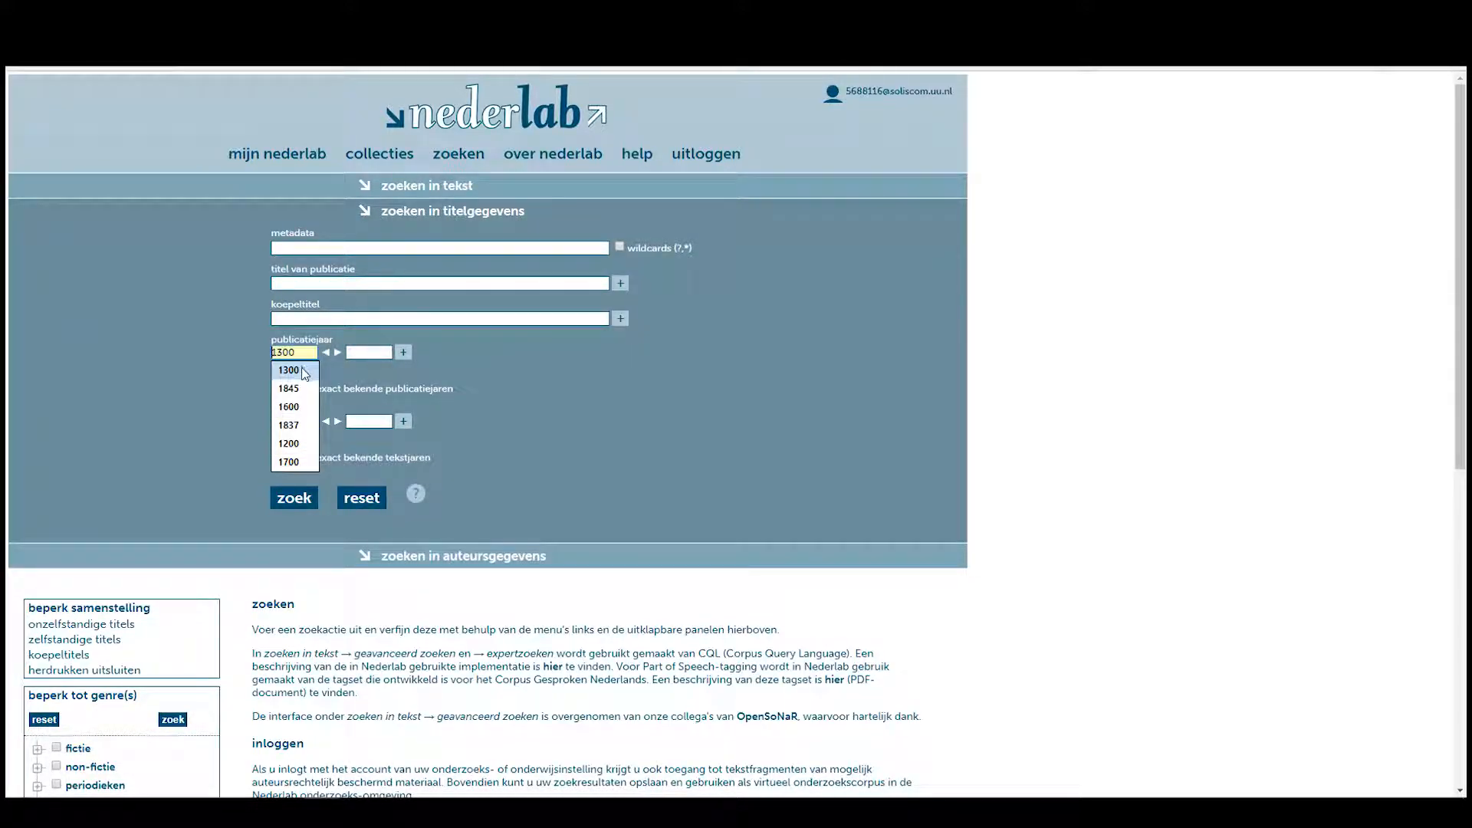
left_click(301, 370)
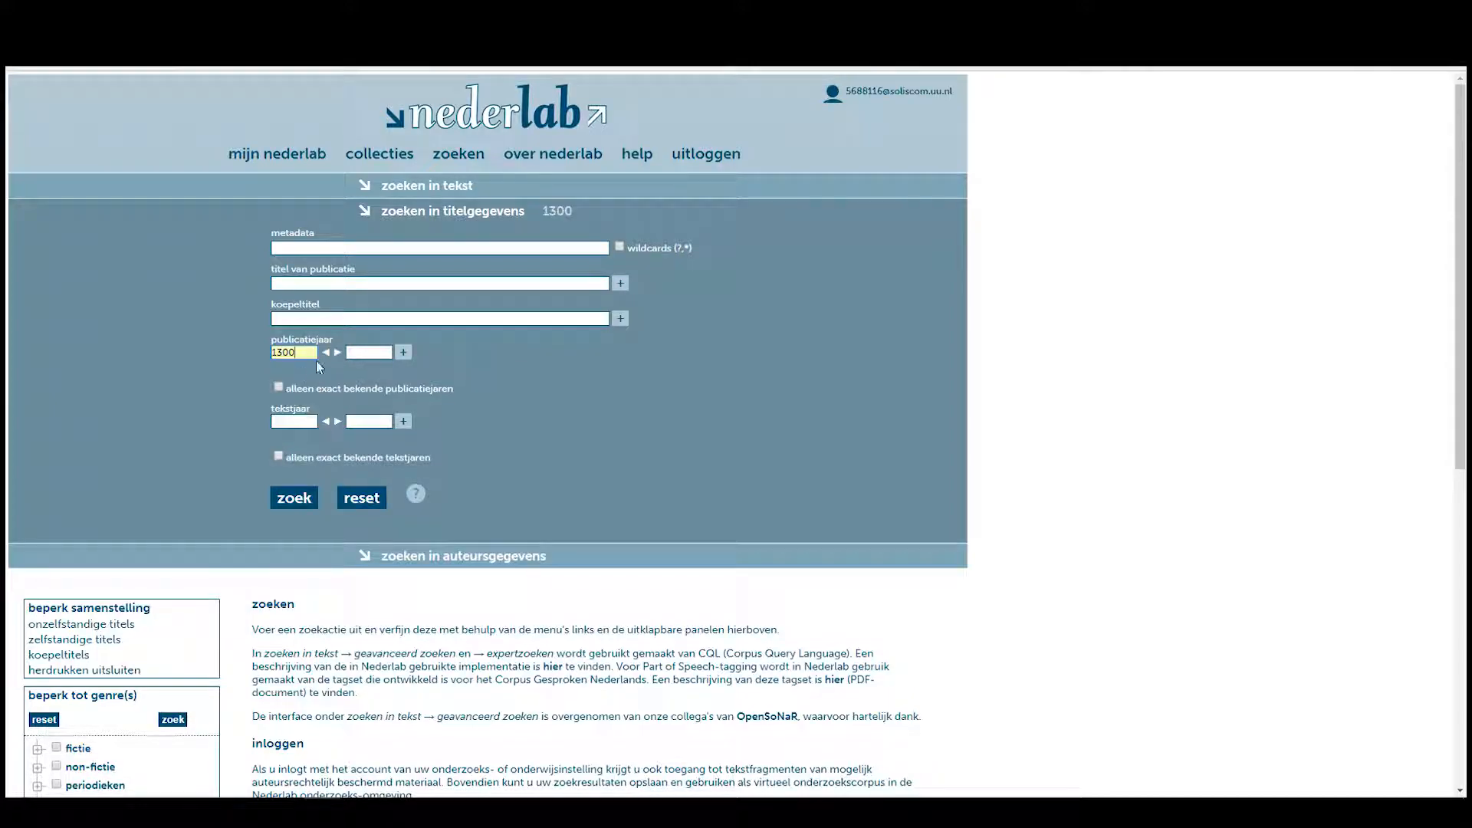
left_click(367, 352)
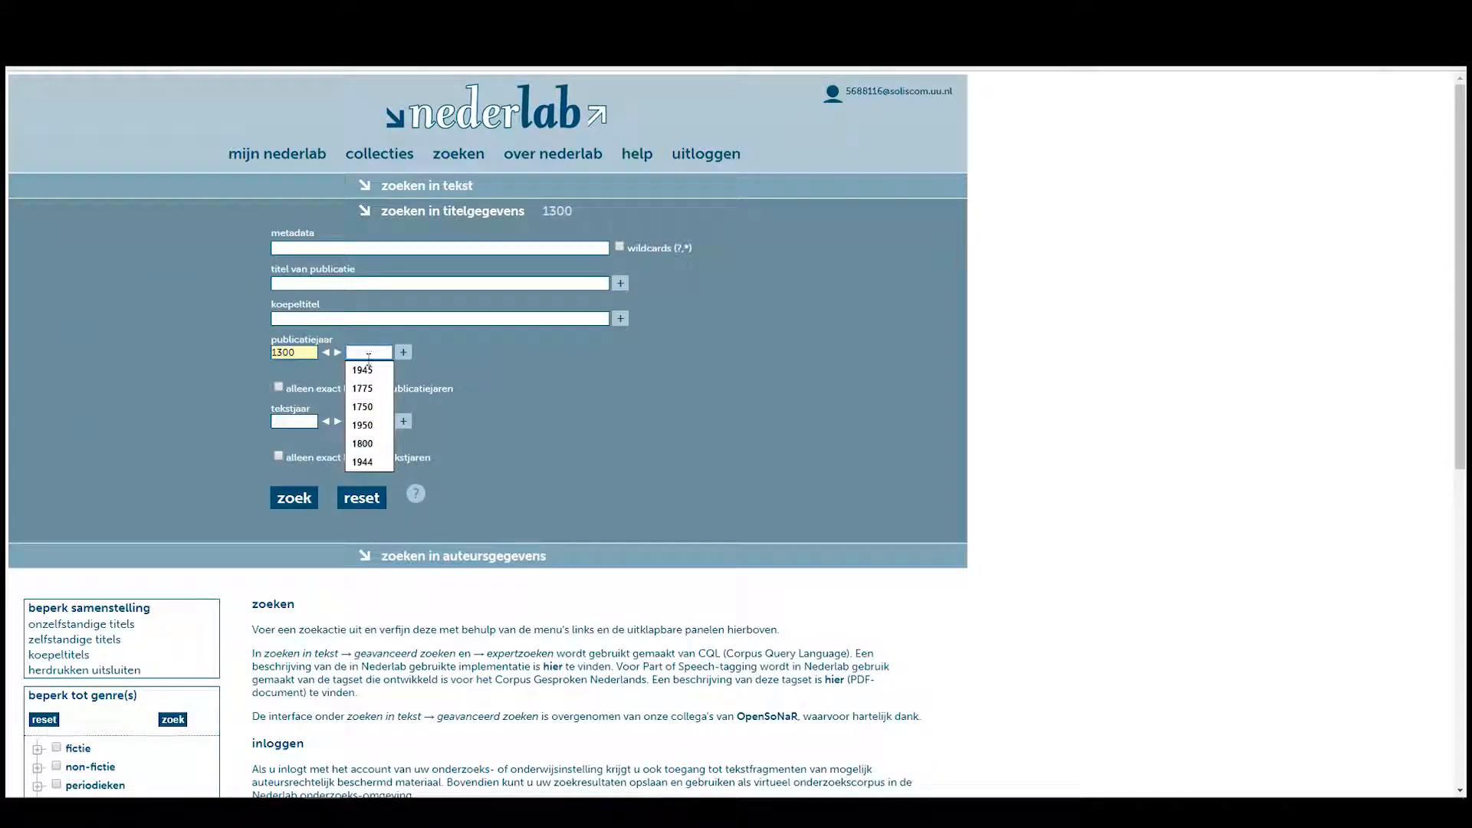
left_click(376, 409)
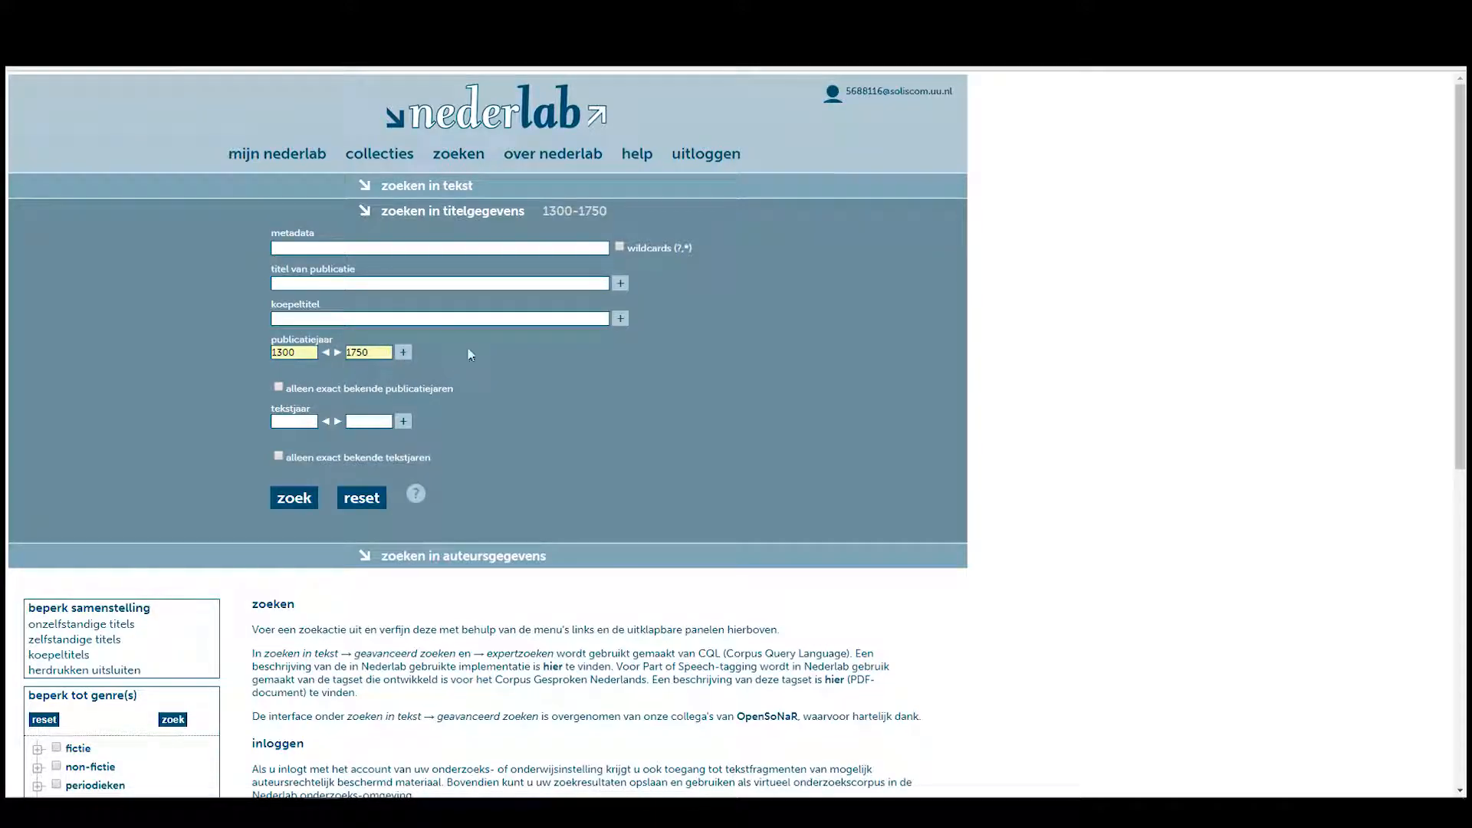
In 'zoeken in tekst', open geavanceerd zoeken and make the first token lemma 'na'.
left_click(465, 192)
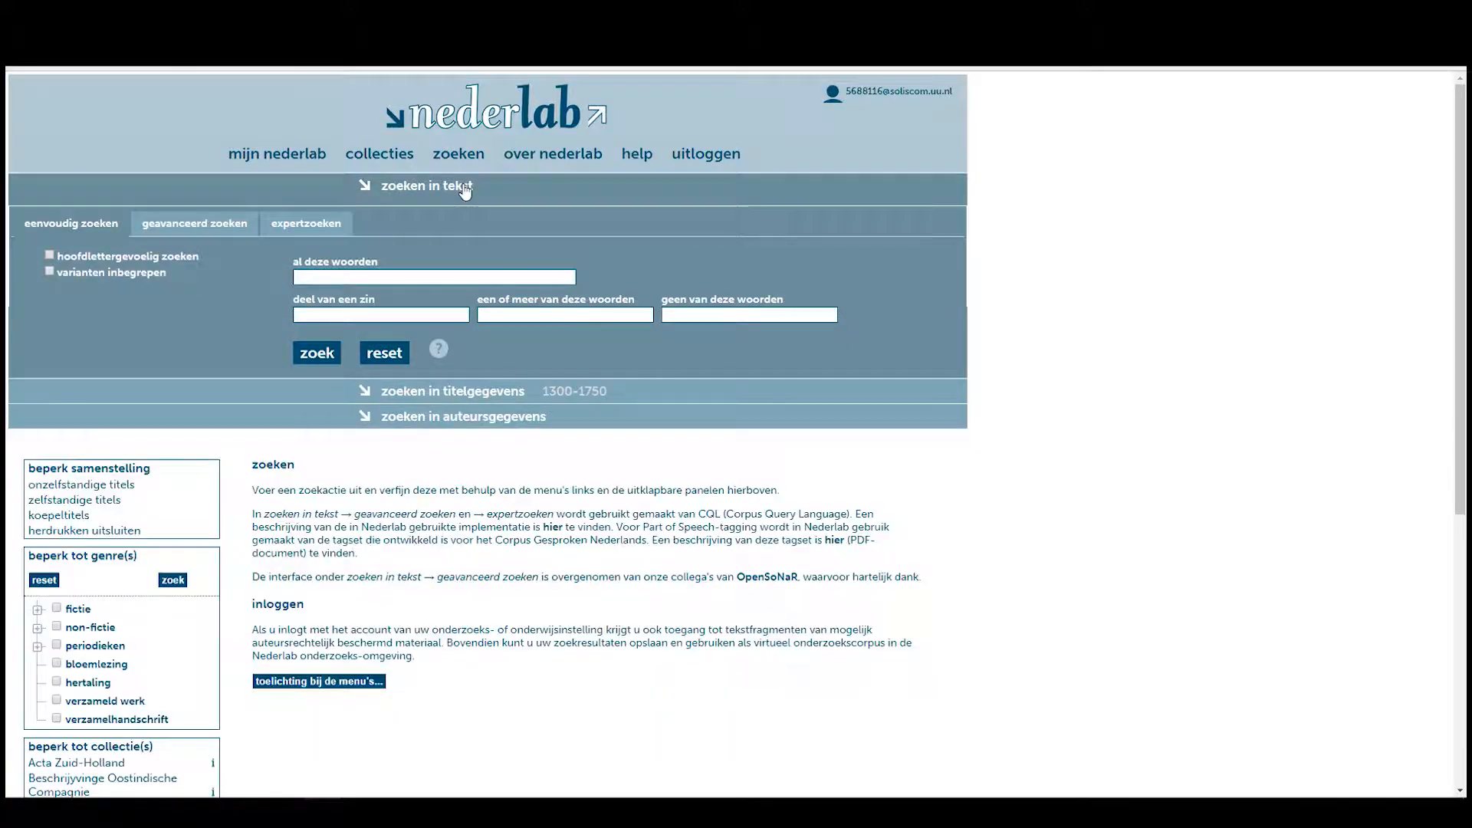
left_click(205, 225)
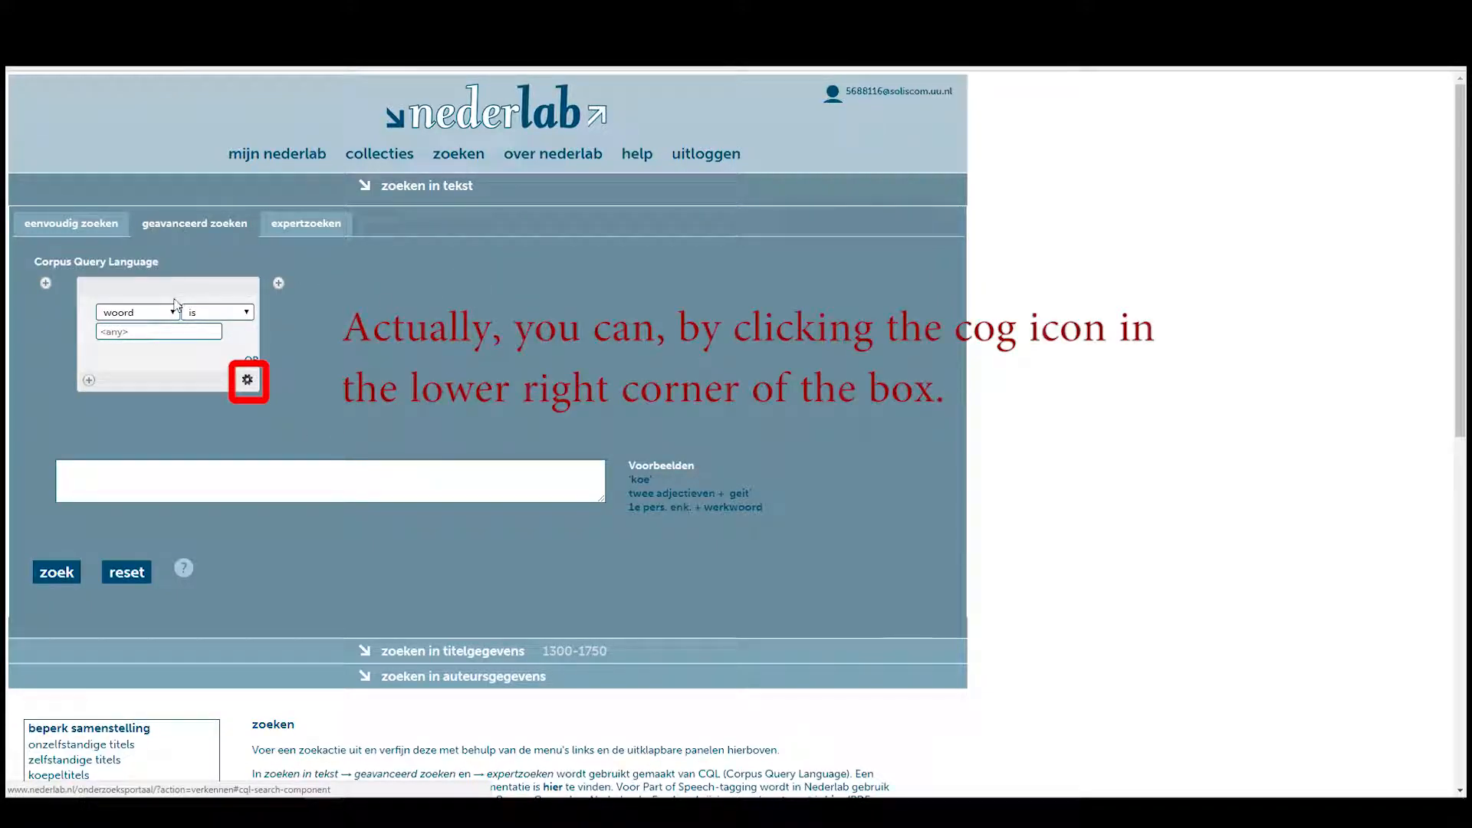
left_click(140, 314)
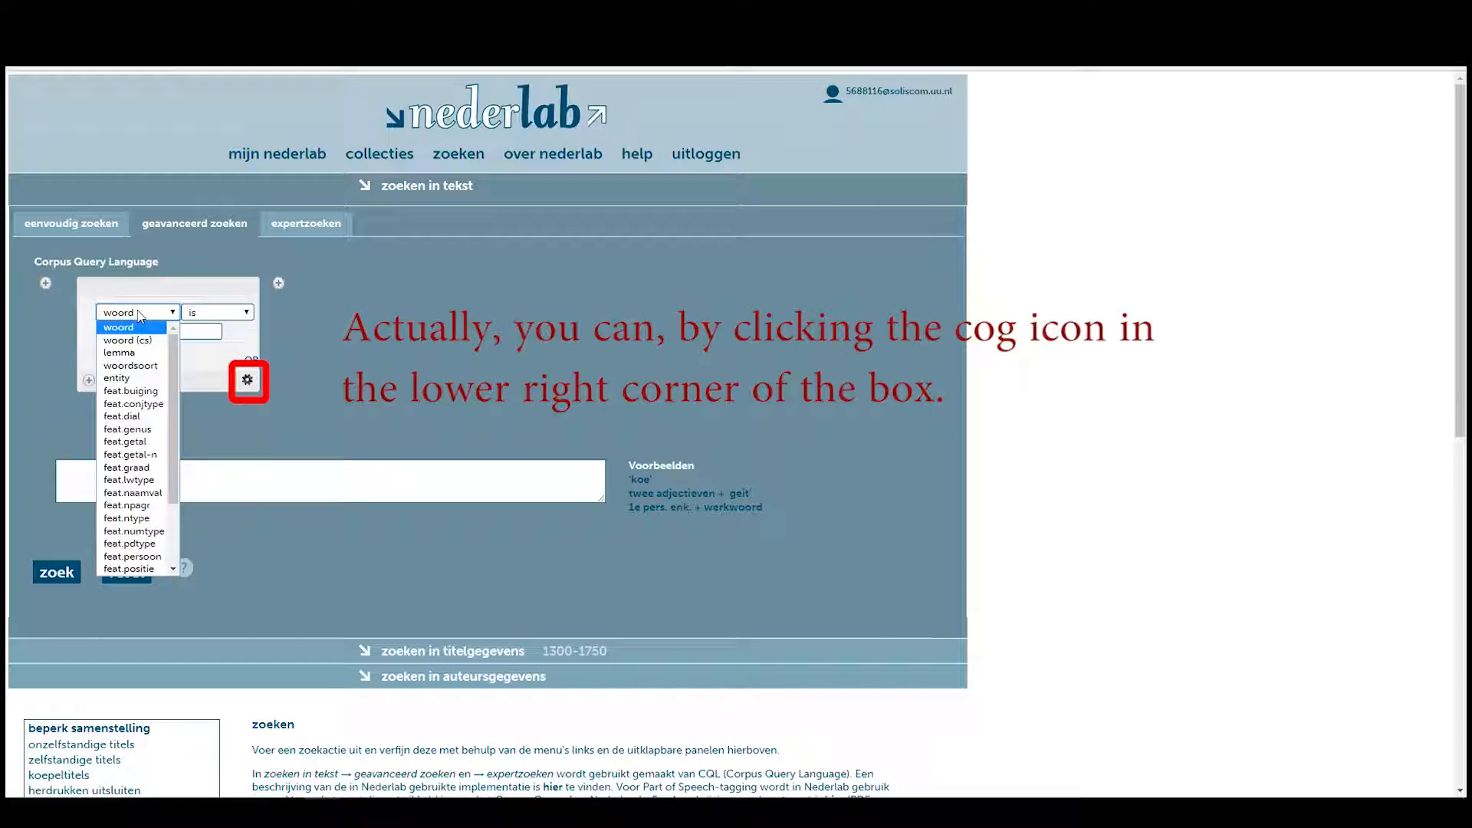
left_click(139, 353)
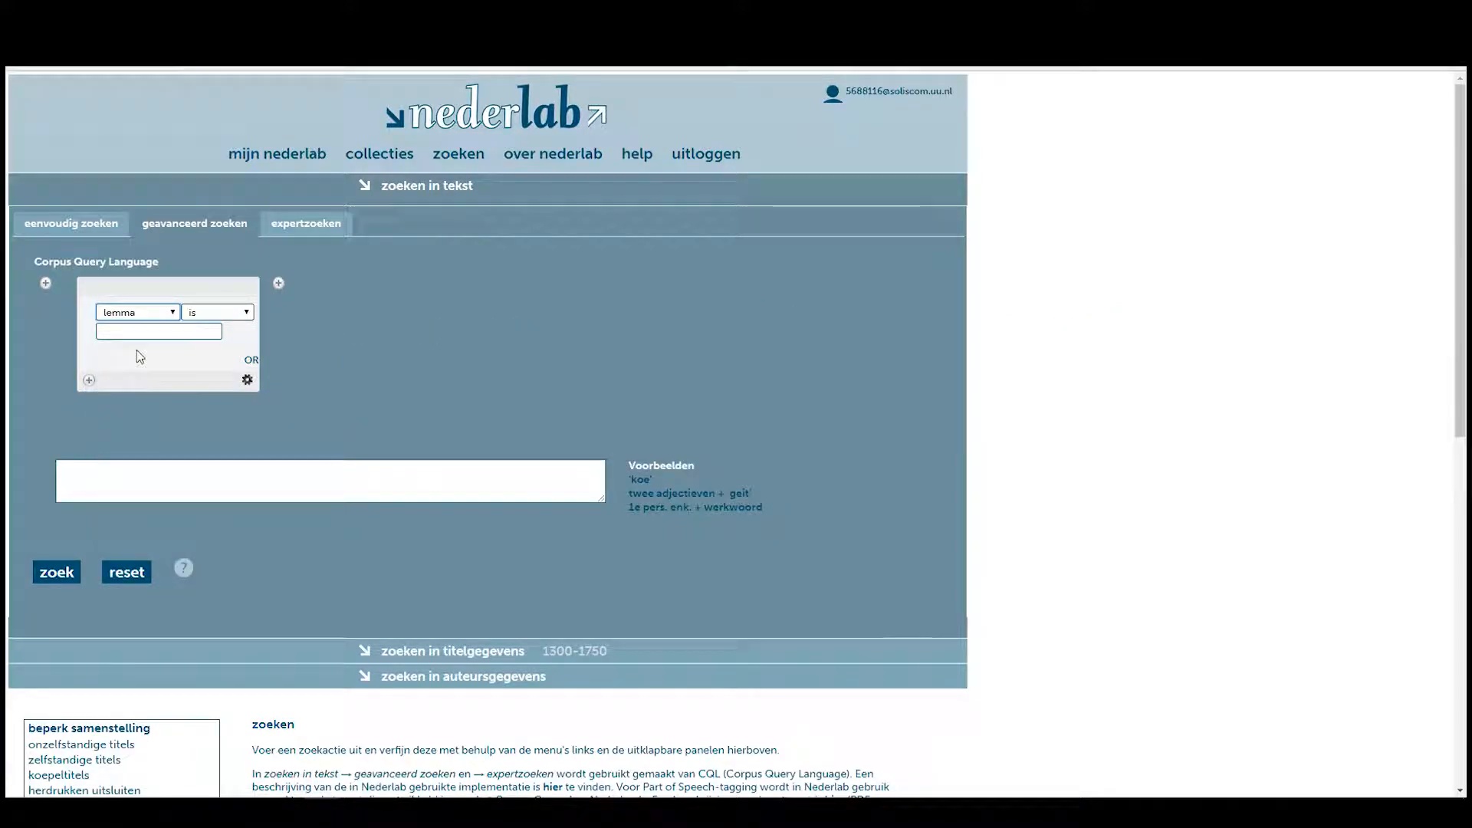
left_click(161, 332)
type("na")
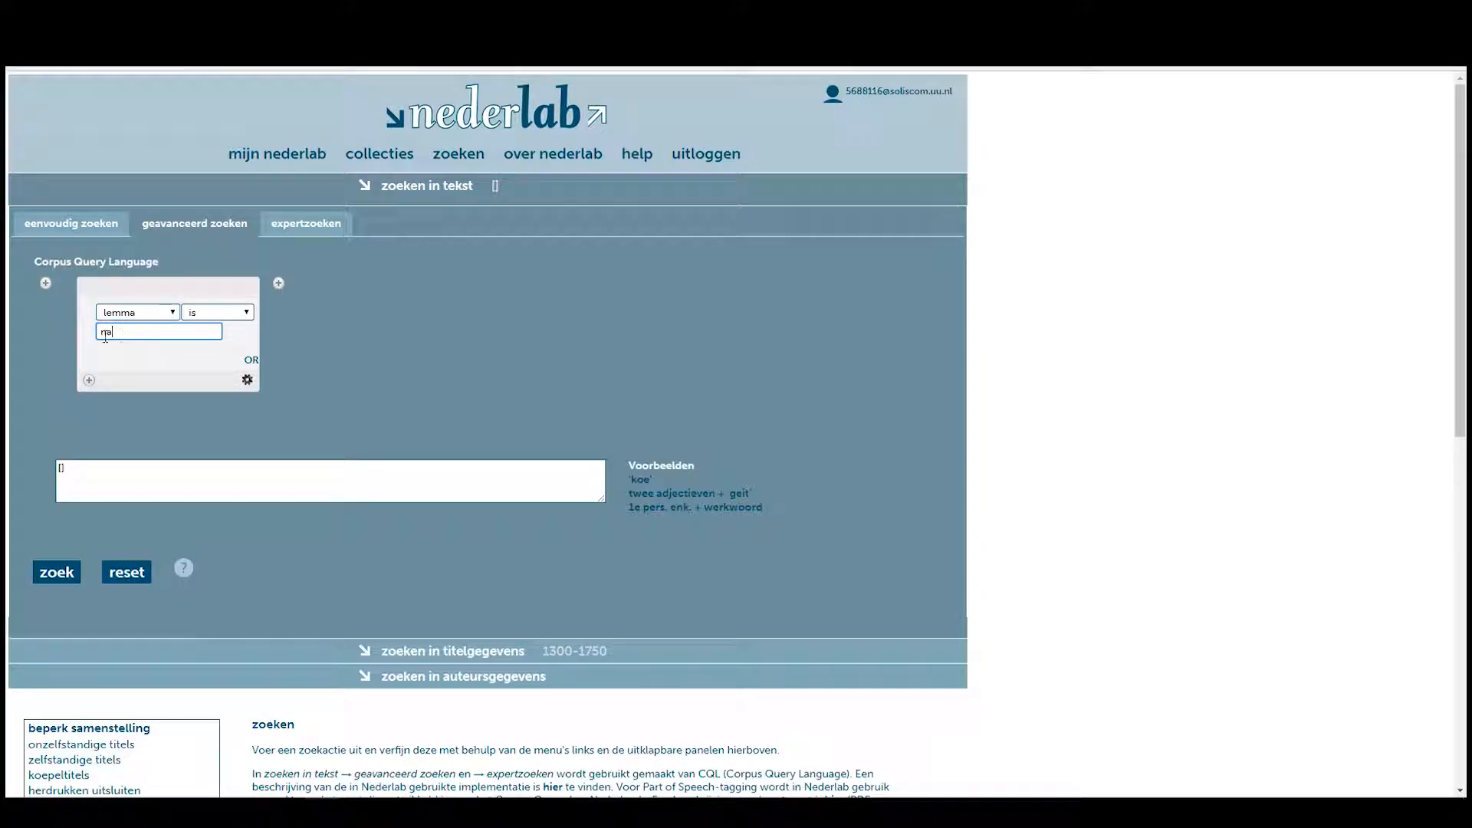
Add an AND condition requiring the first token's woordsoort to be VZ.
left_click(89, 381)
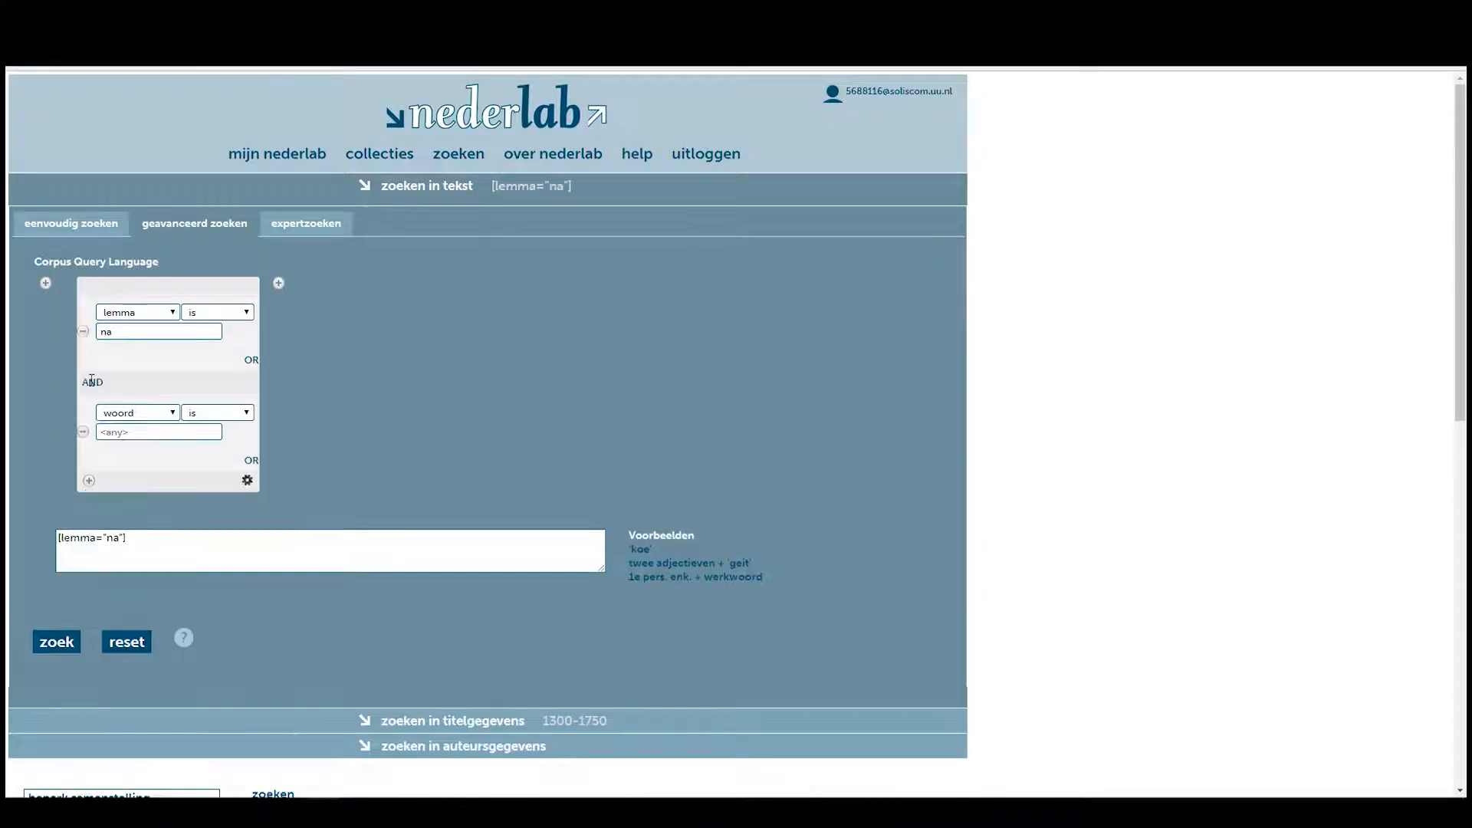
left_click(131, 408)
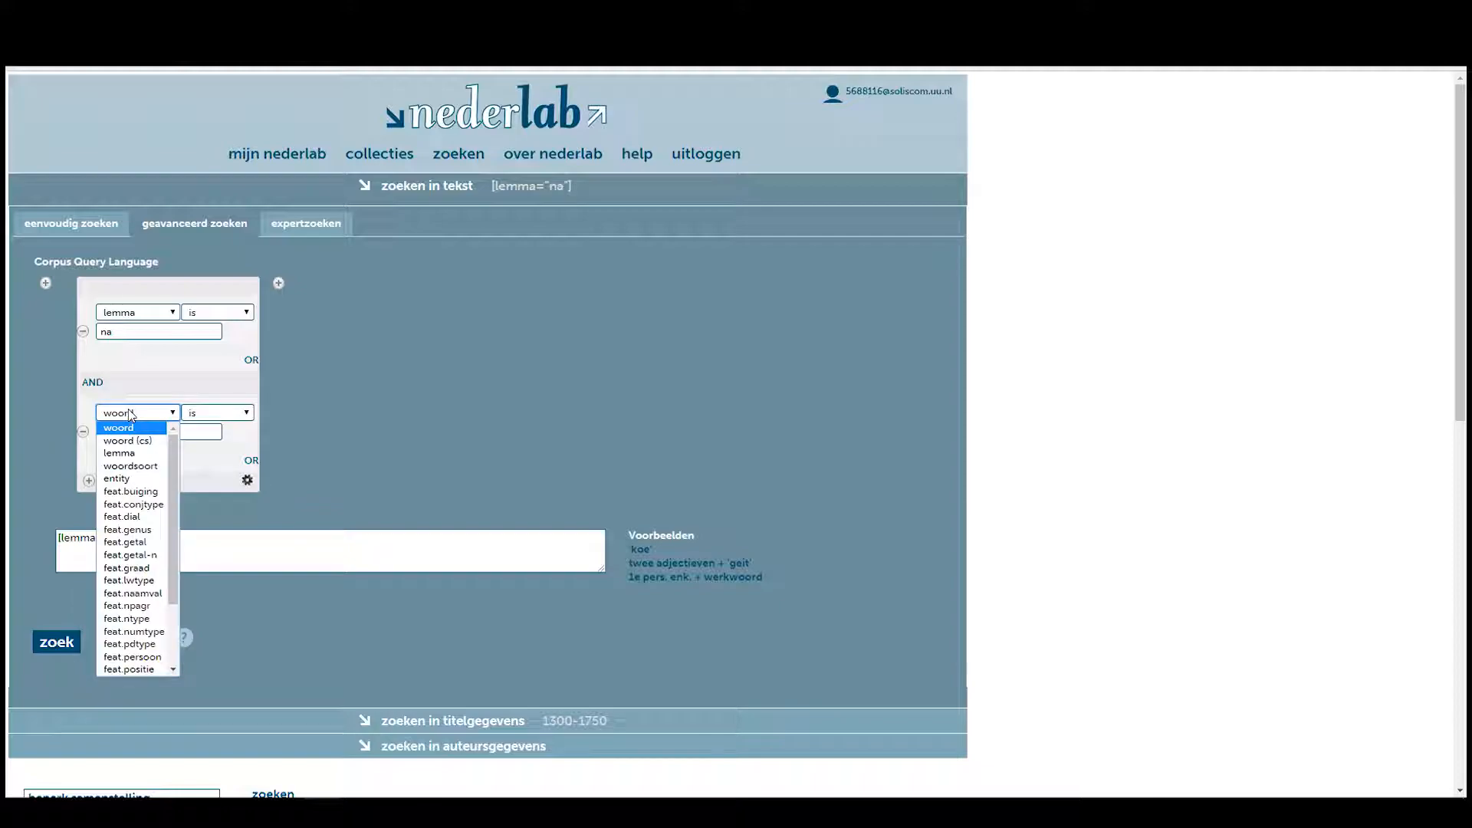
left_click(134, 469)
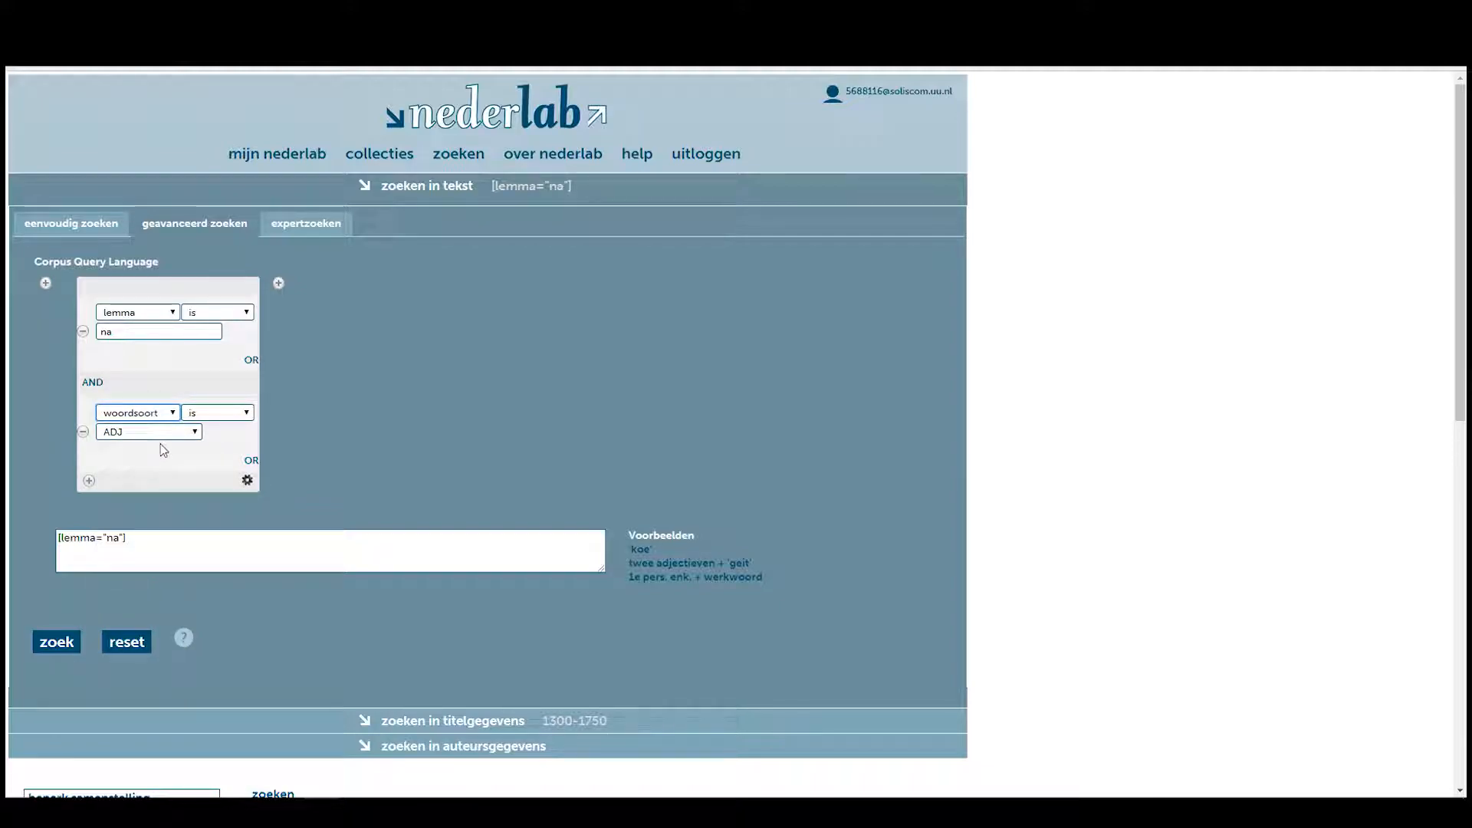
left_click(150, 431)
left_click(127, 575)
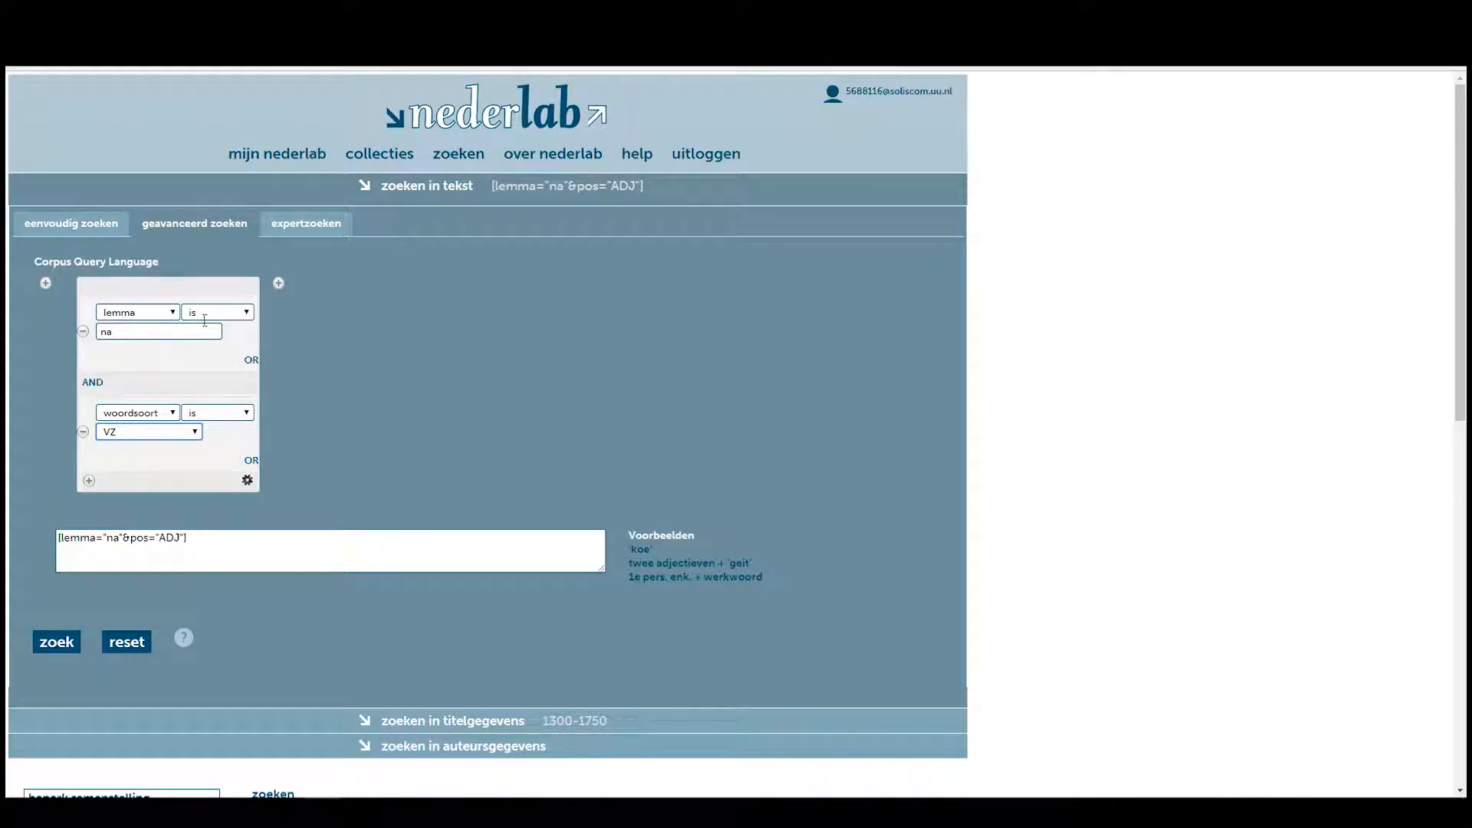
Add second and third tokens with woordsoort LID and VNW.
left_click(279, 284)
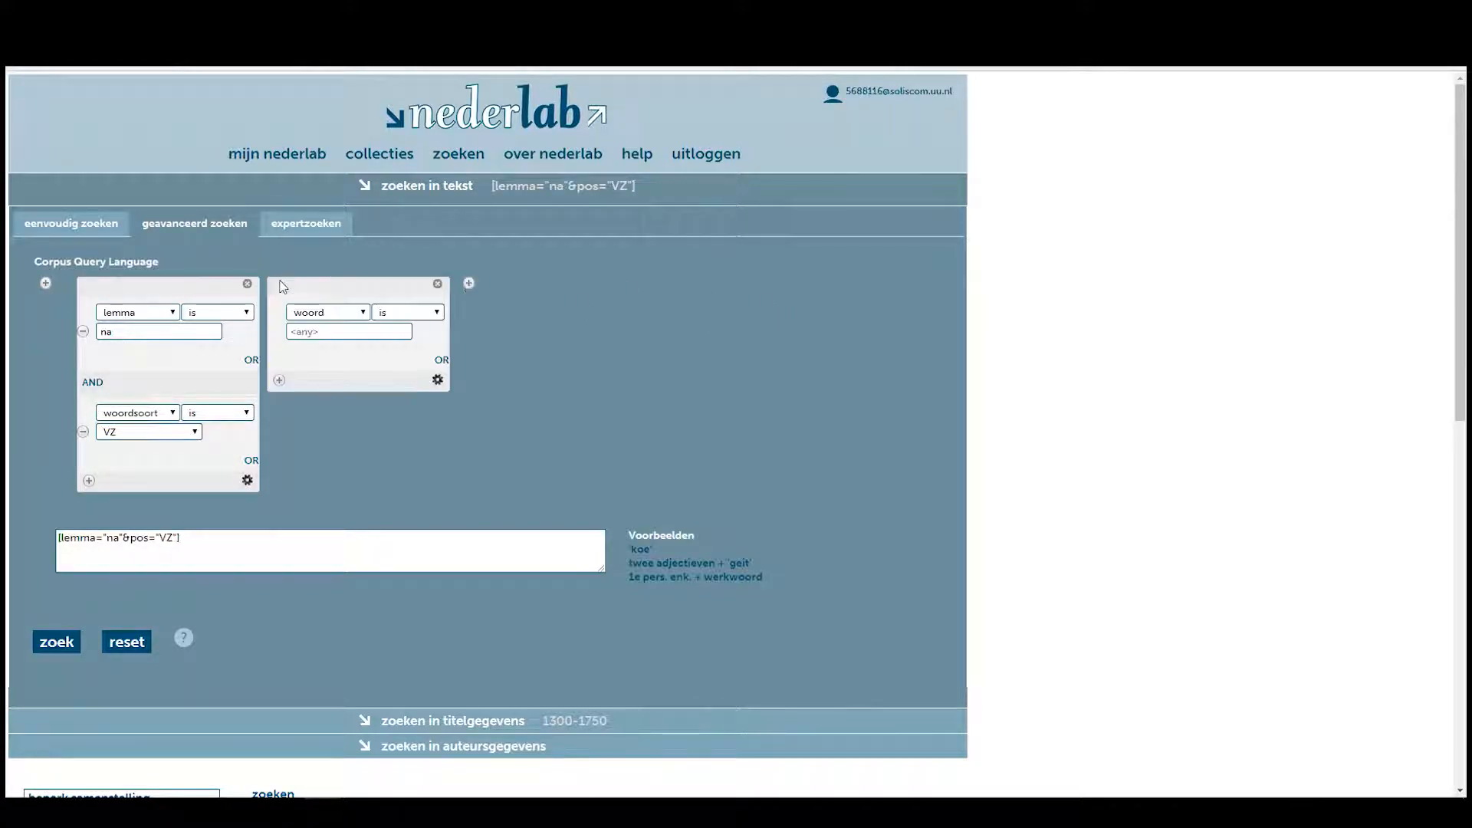
left_click(328, 313)
left_click(332, 365)
left_click(334, 332)
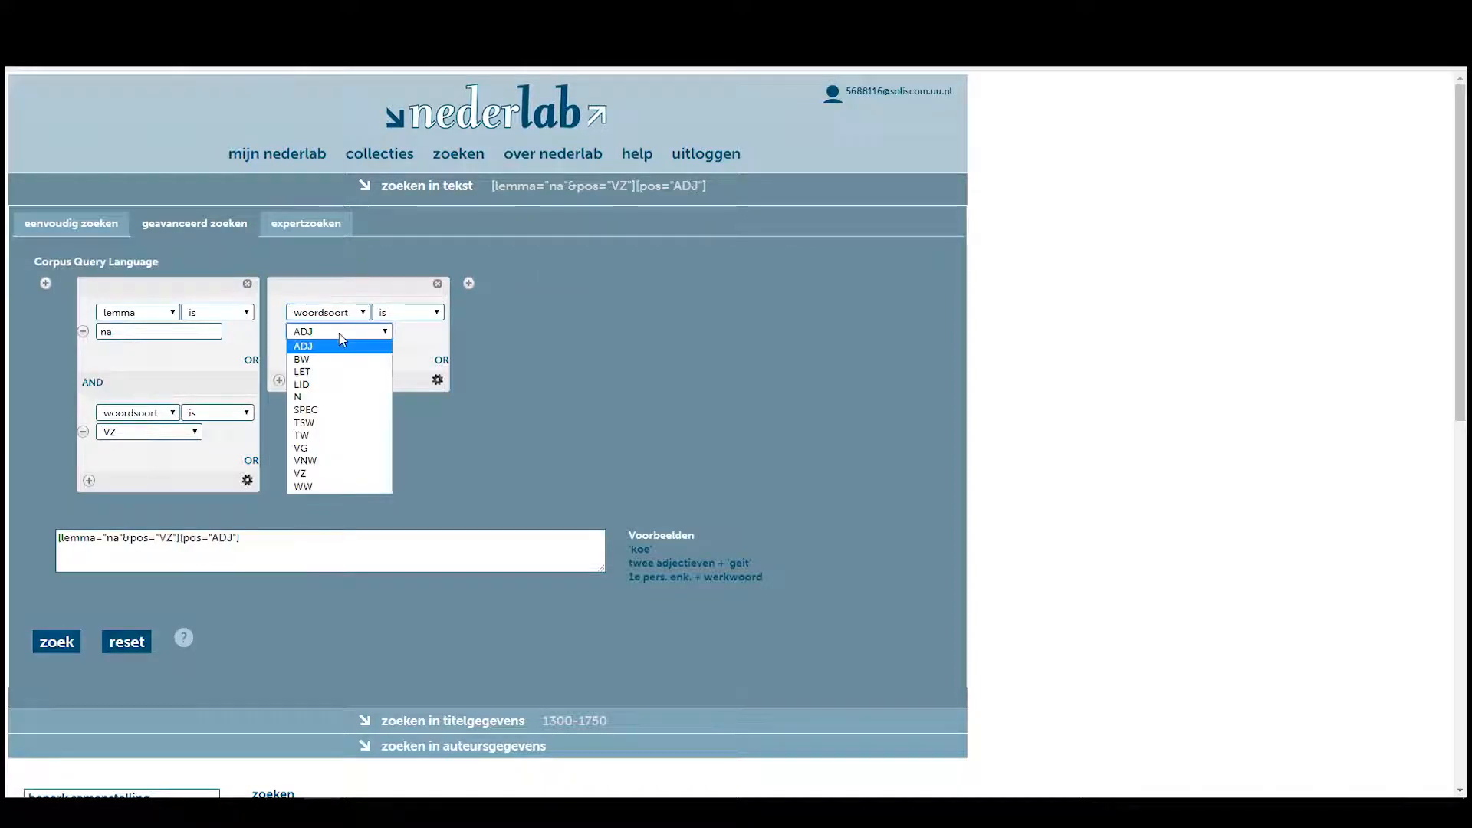
left_click(306, 373)
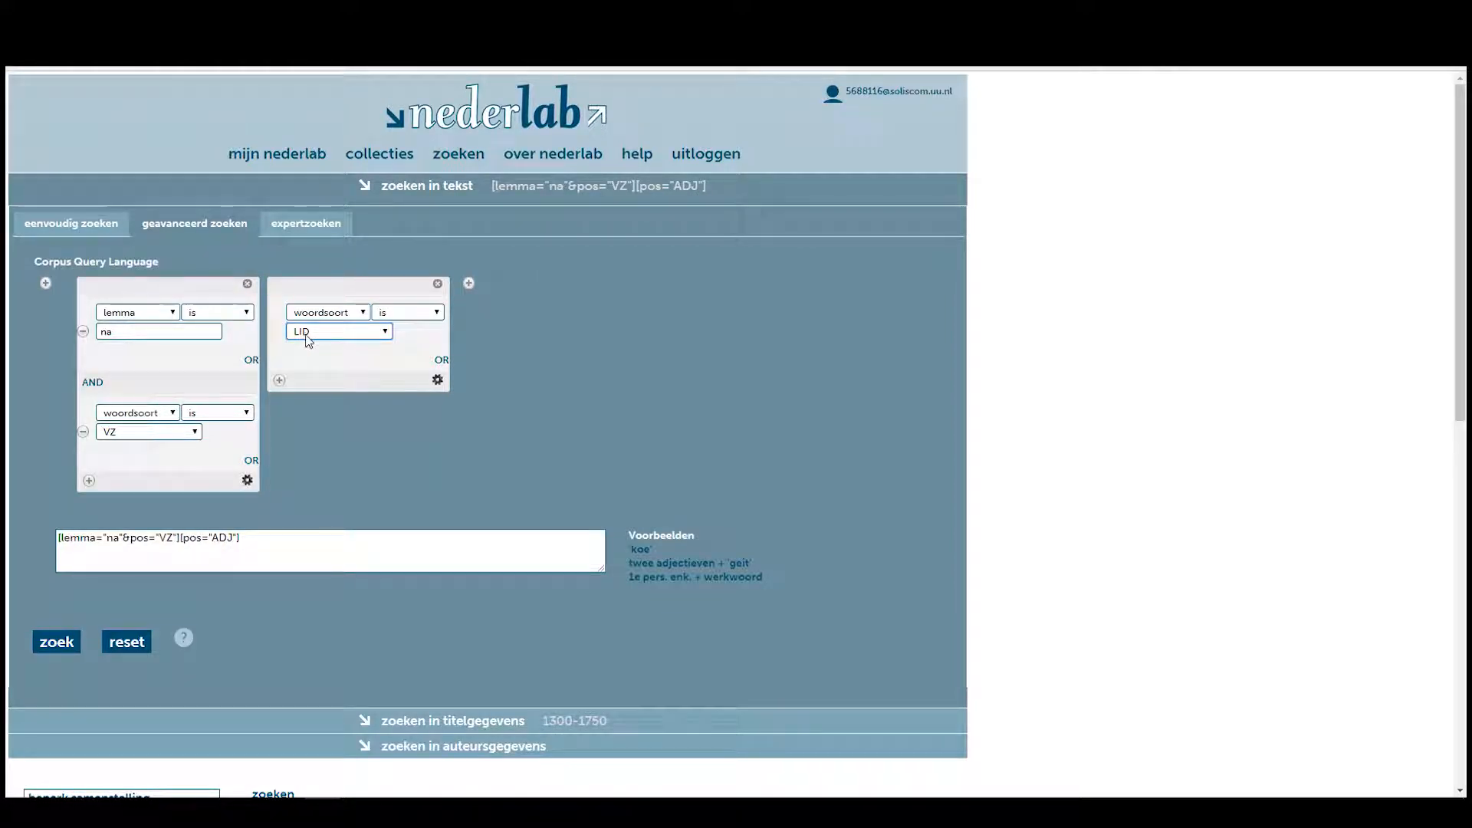
left_click(468, 284)
left_click(527, 313)
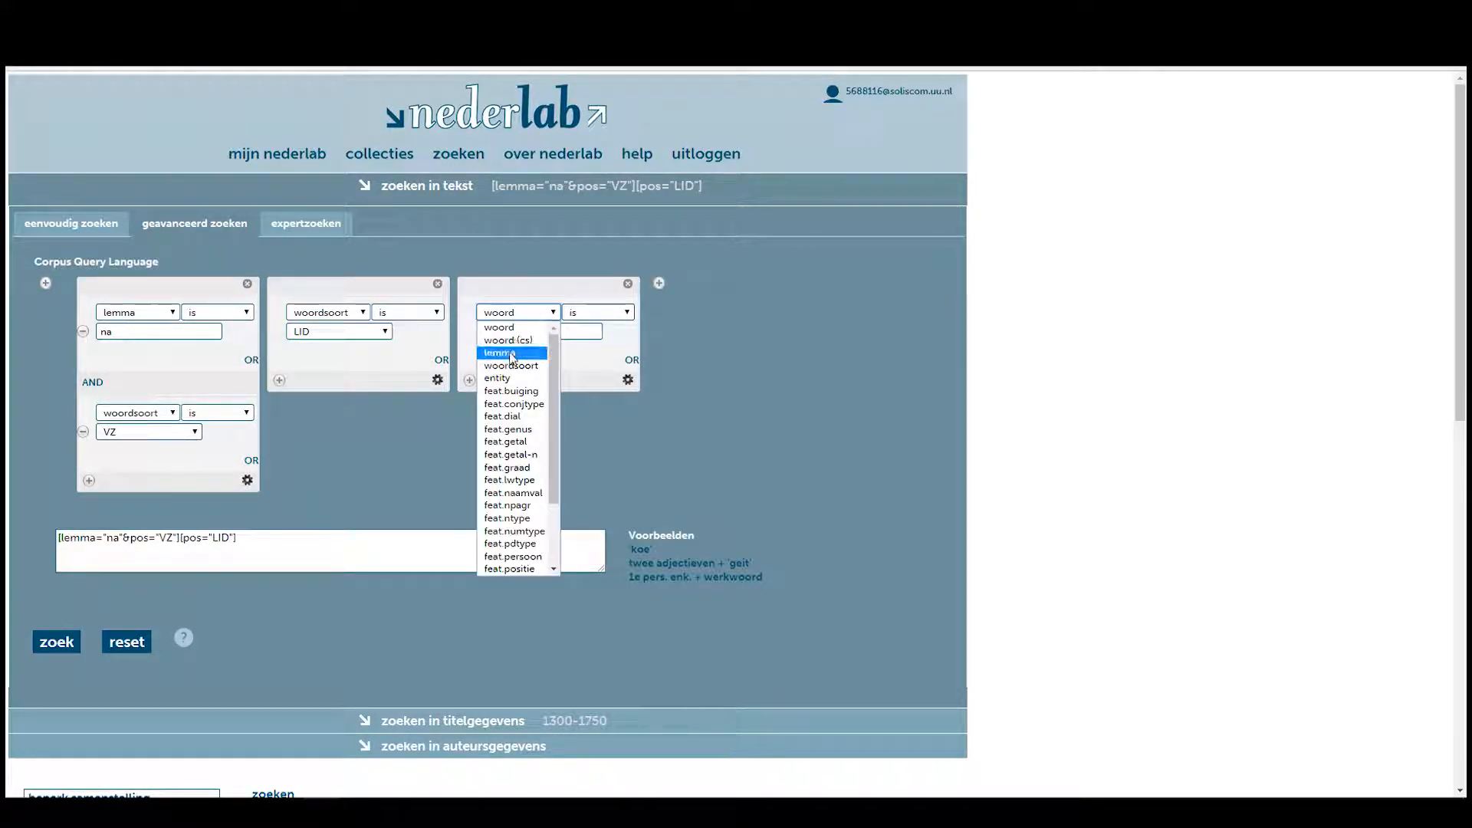
left_click(510, 363)
left_click(521, 331)
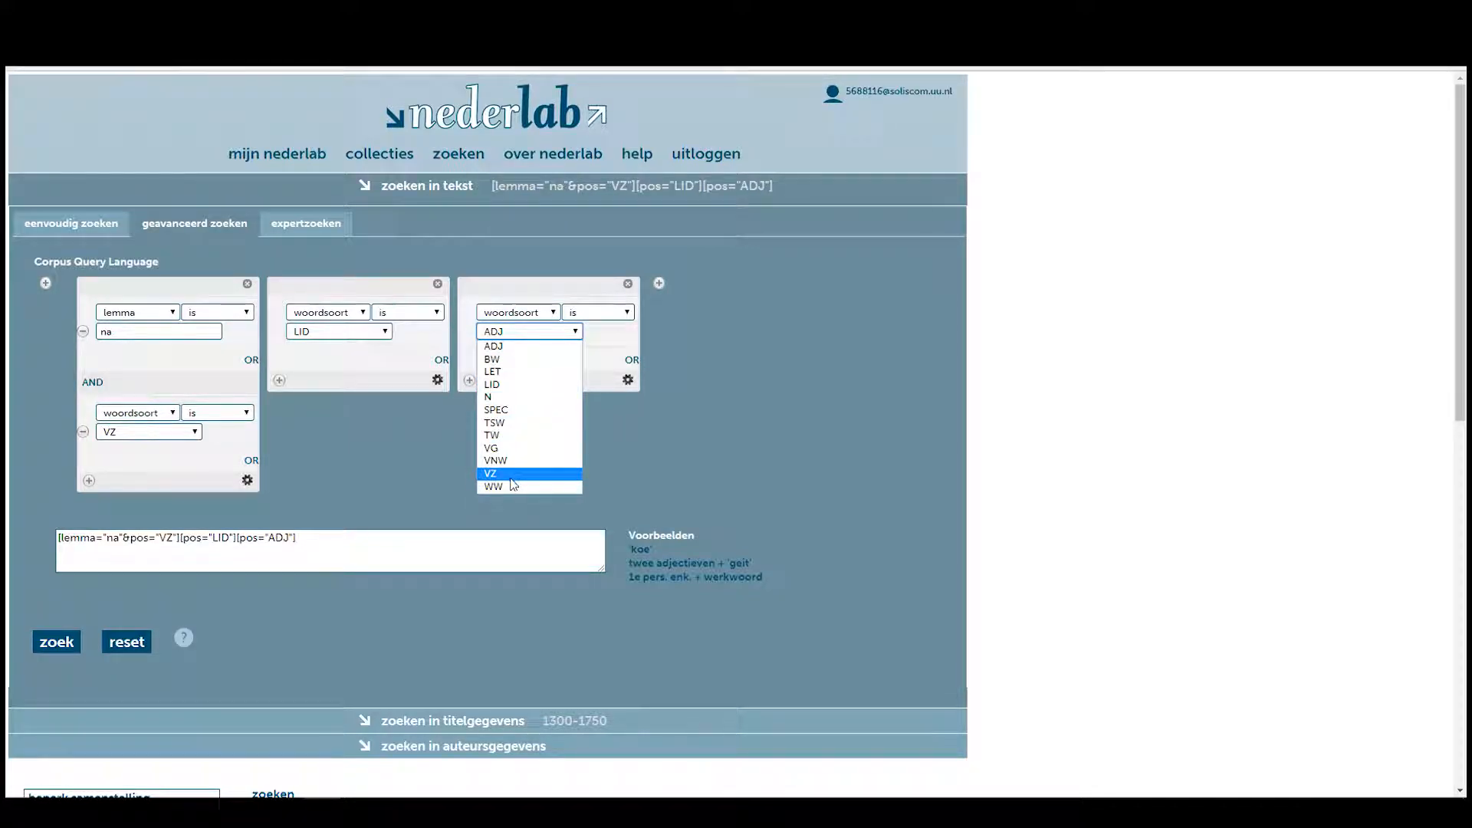
left_click(495, 460)
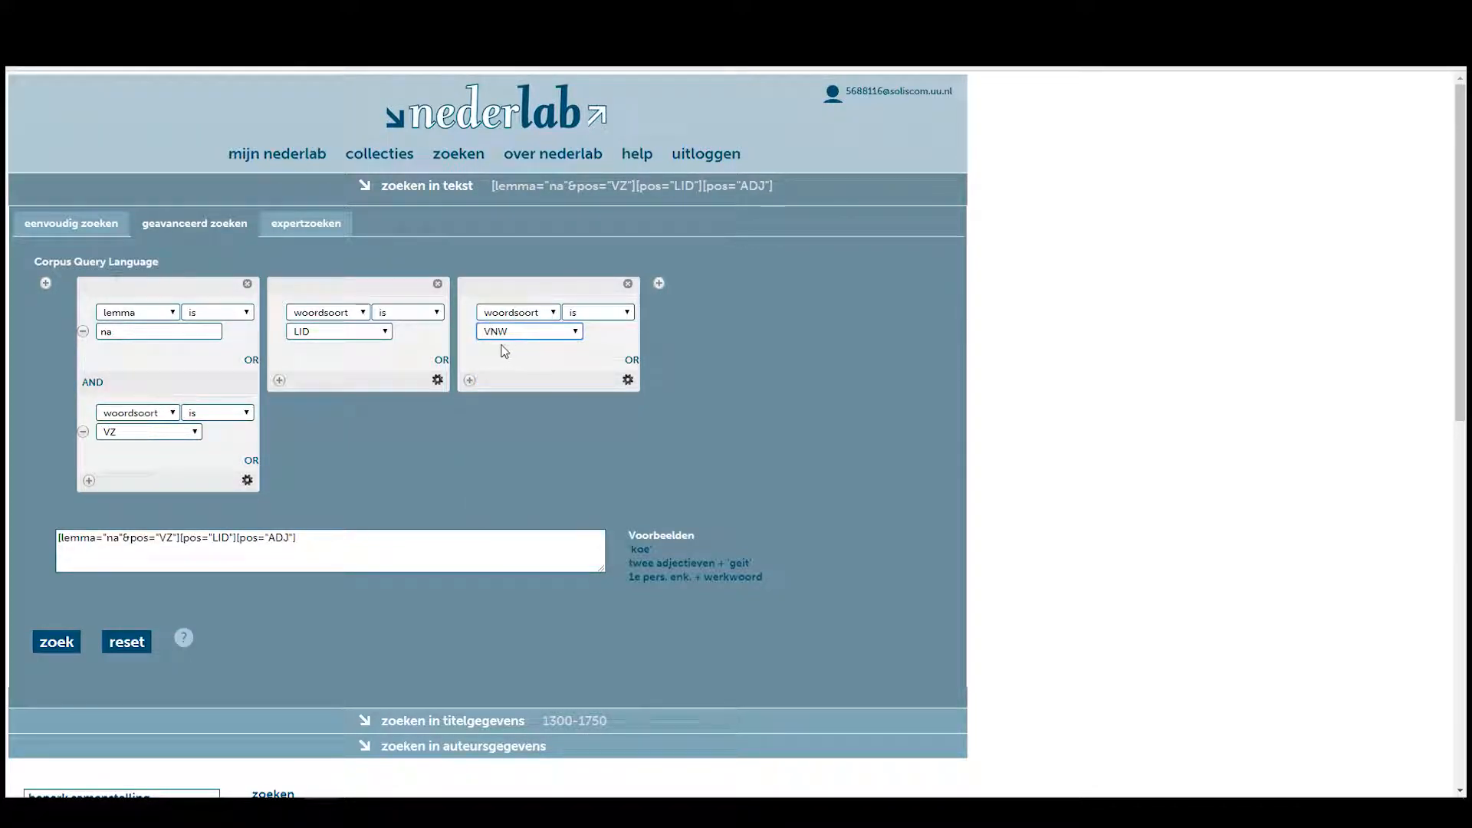
Add a fourth token with woordsoort ADJ and a fifth with woordsoort N.
left_click(658, 283)
left_click(701, 313)
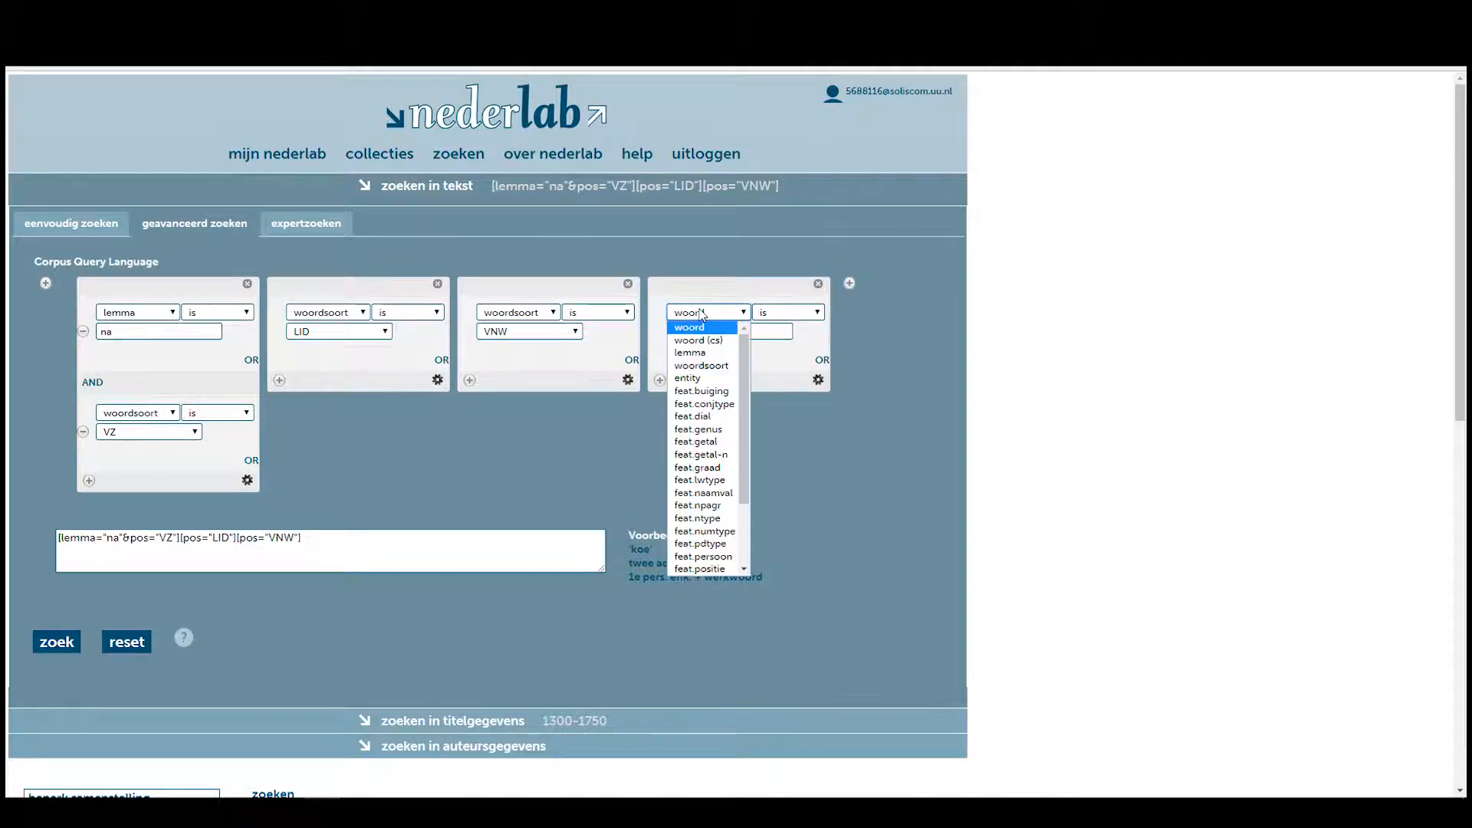
left_click(702, 364)
left_click(719, 331)
left_click(690, 344)
left_click(849, 283)
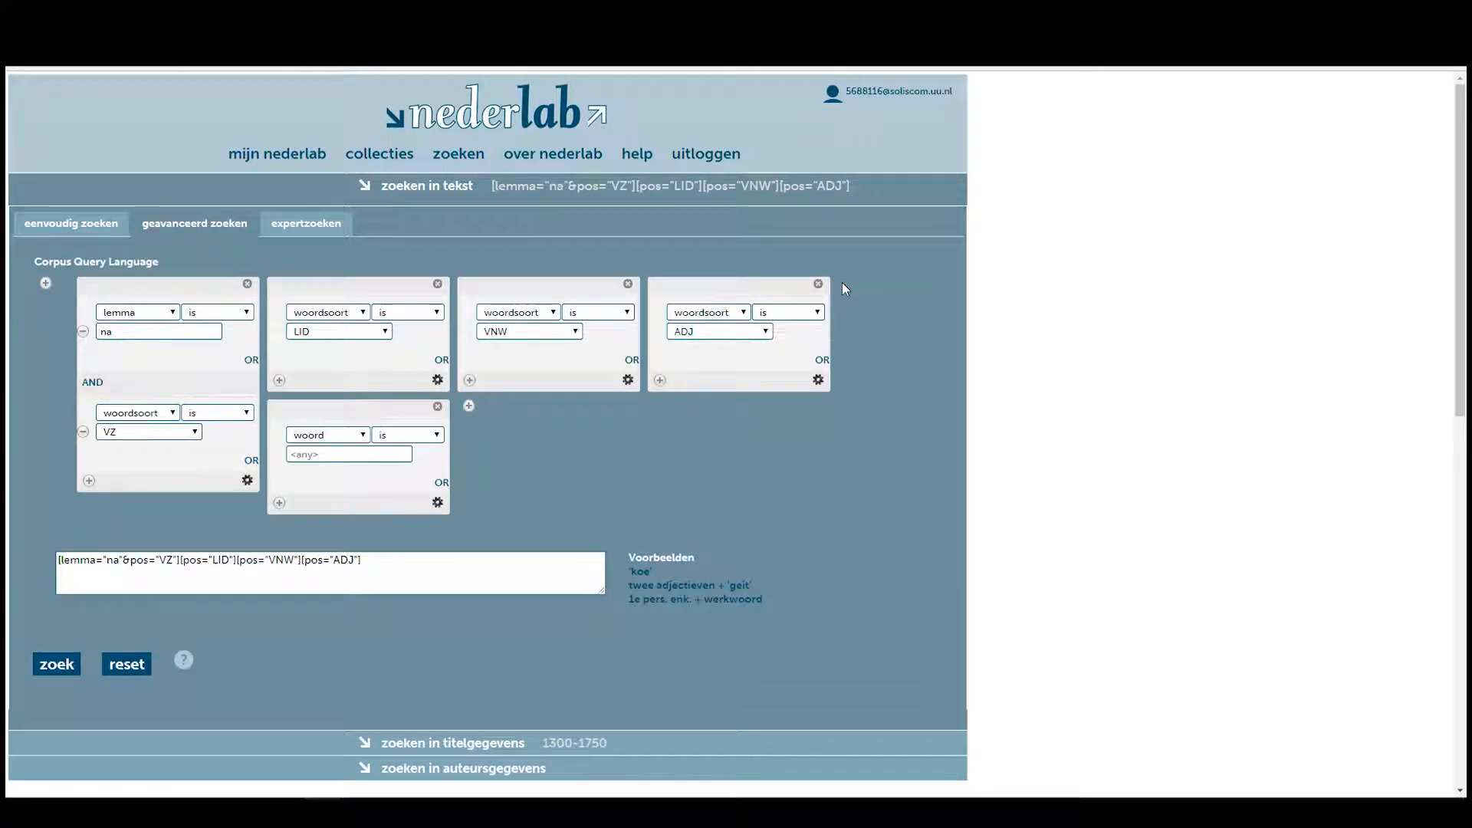
left_click(327, 435)
left_click(321, 488)
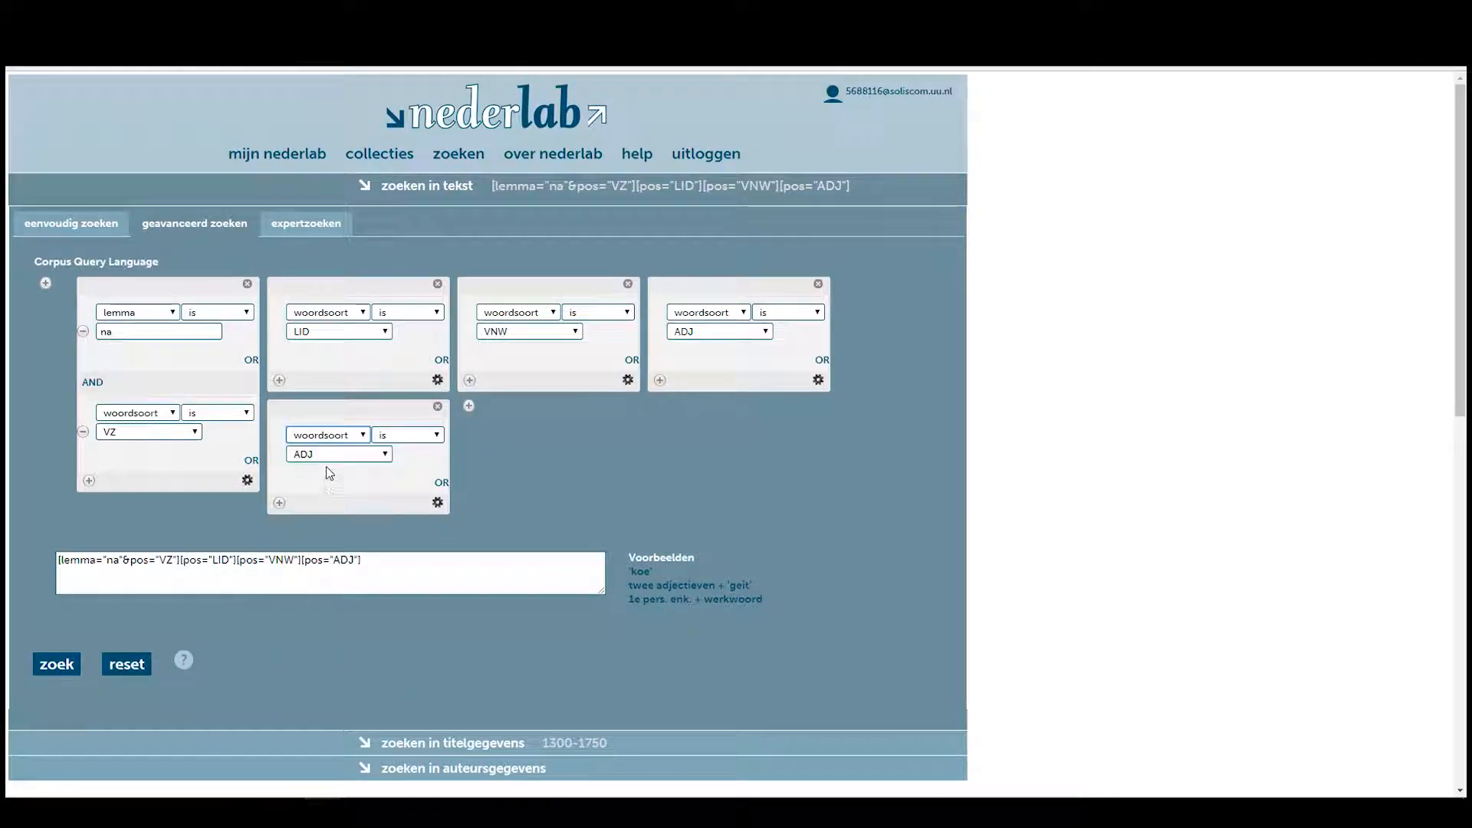
left_click(325, 455)
left_click(320, 517)
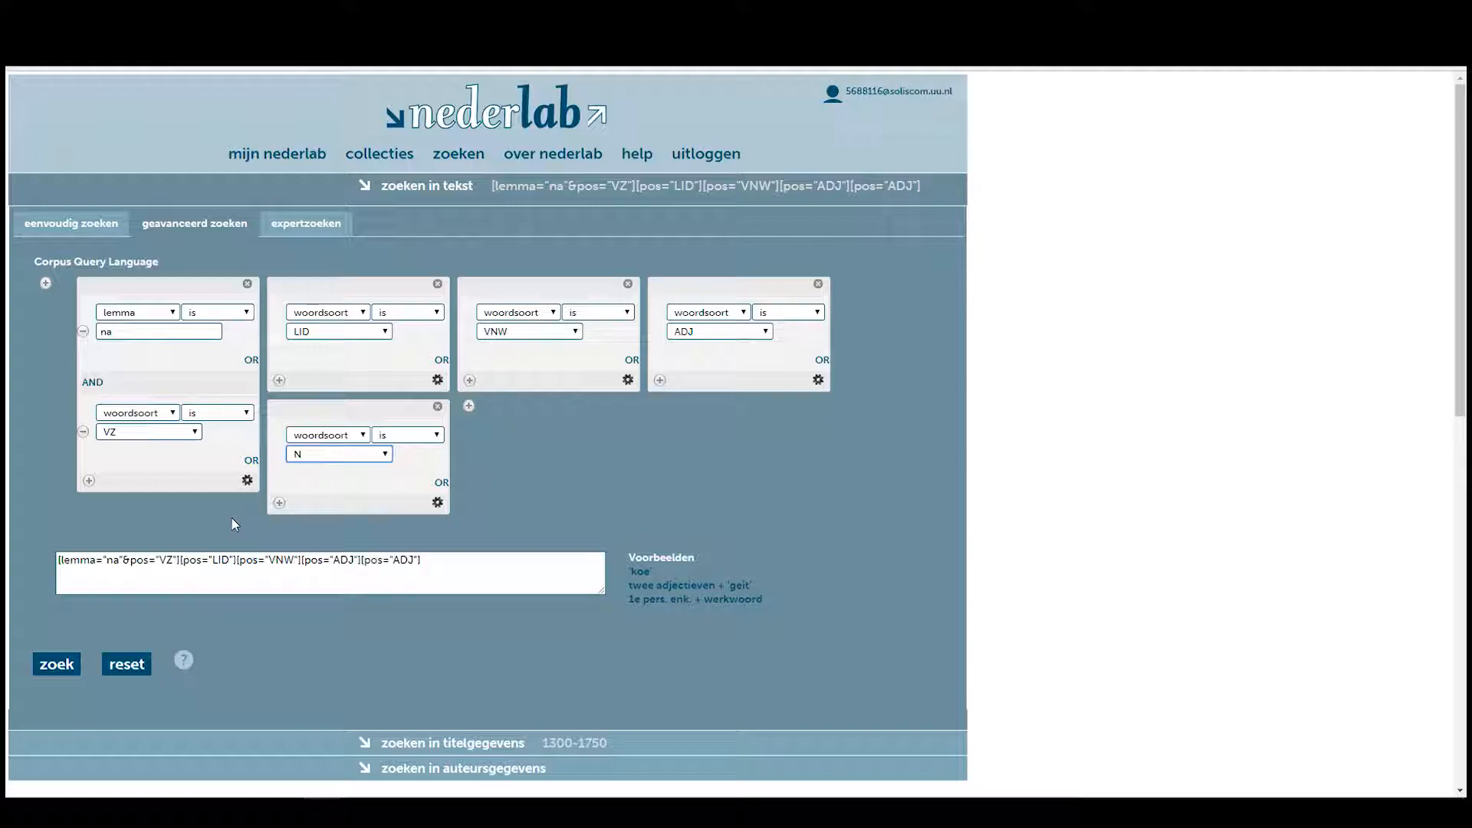
In the CQL box, type the quantifier {0,1} after [pos="LID"].
left_click(215, 560)
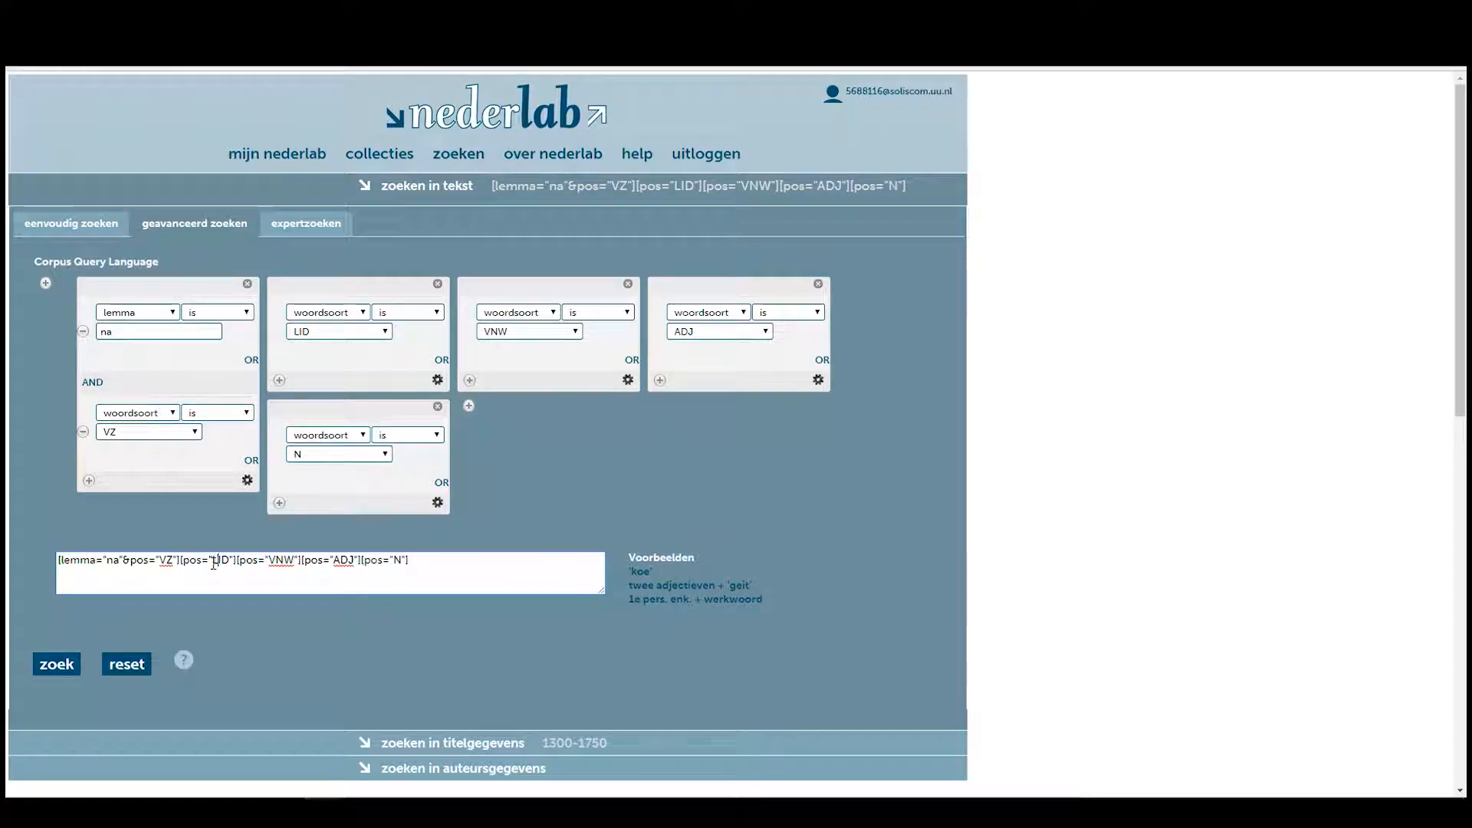
left_click_drag(57, 560, 464, 568)
left_click(464, 568)
type("[")
type("}")
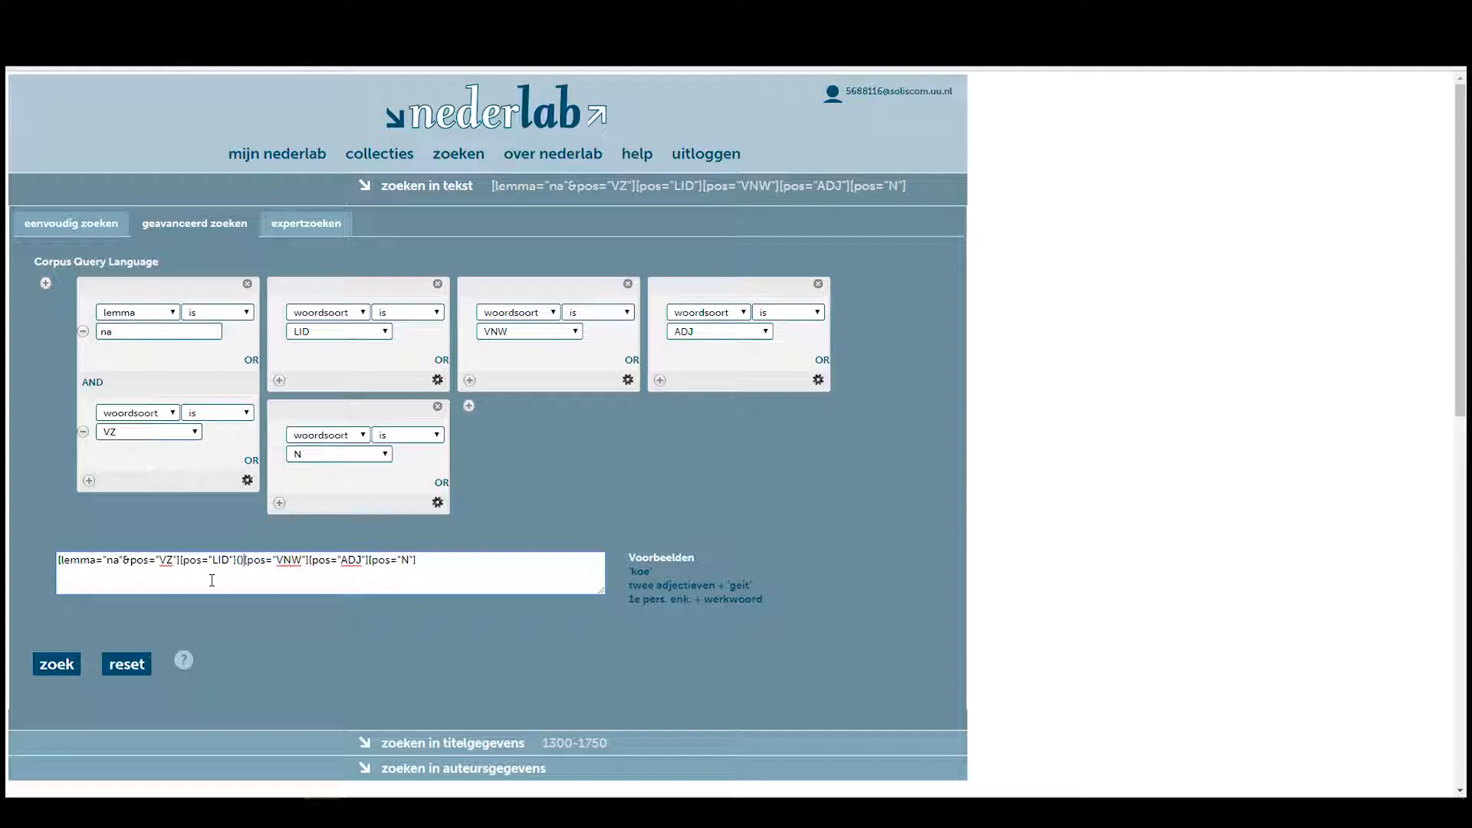
key("Left")
type("0,")
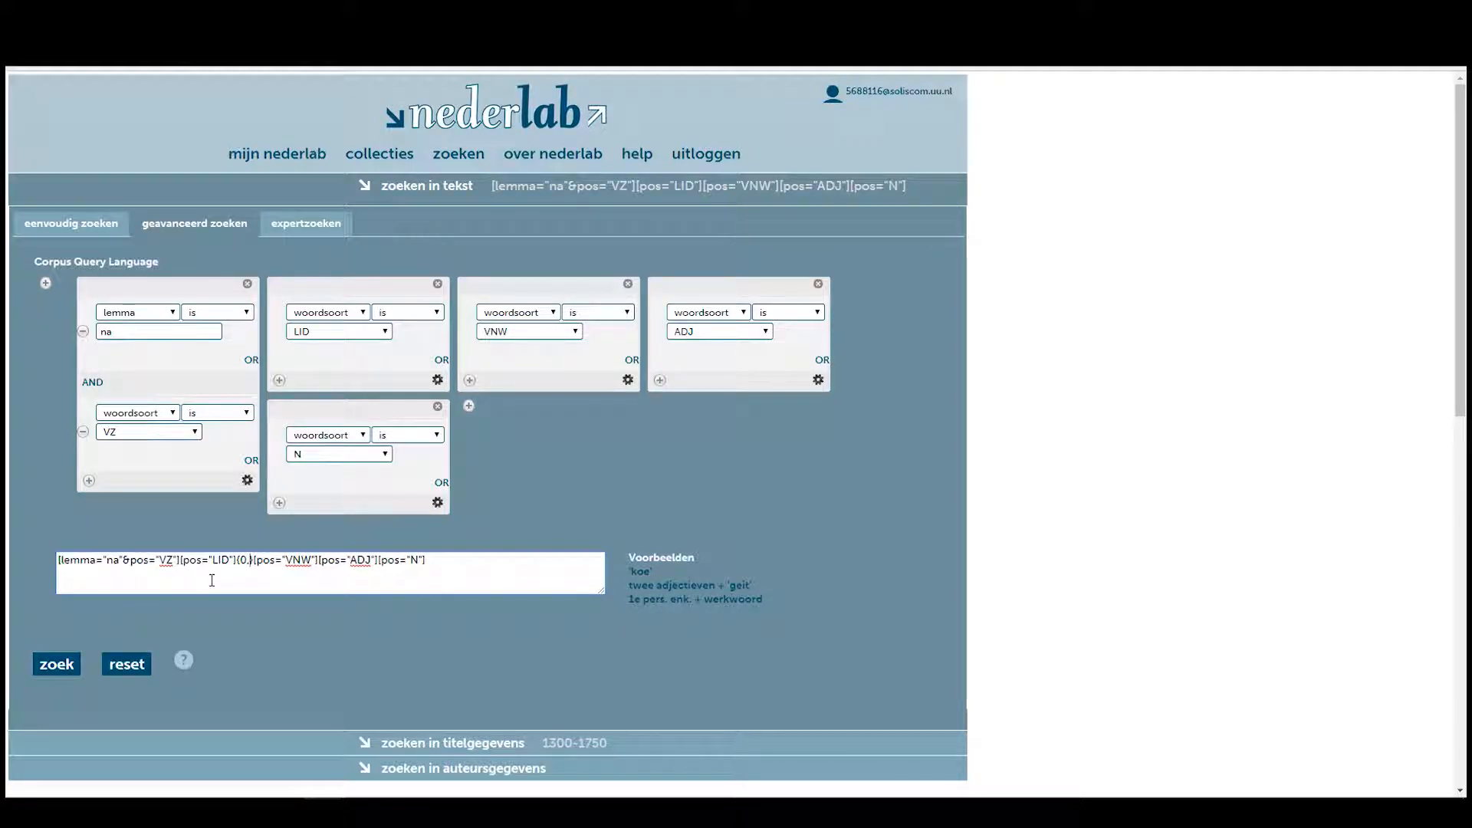
type("1")
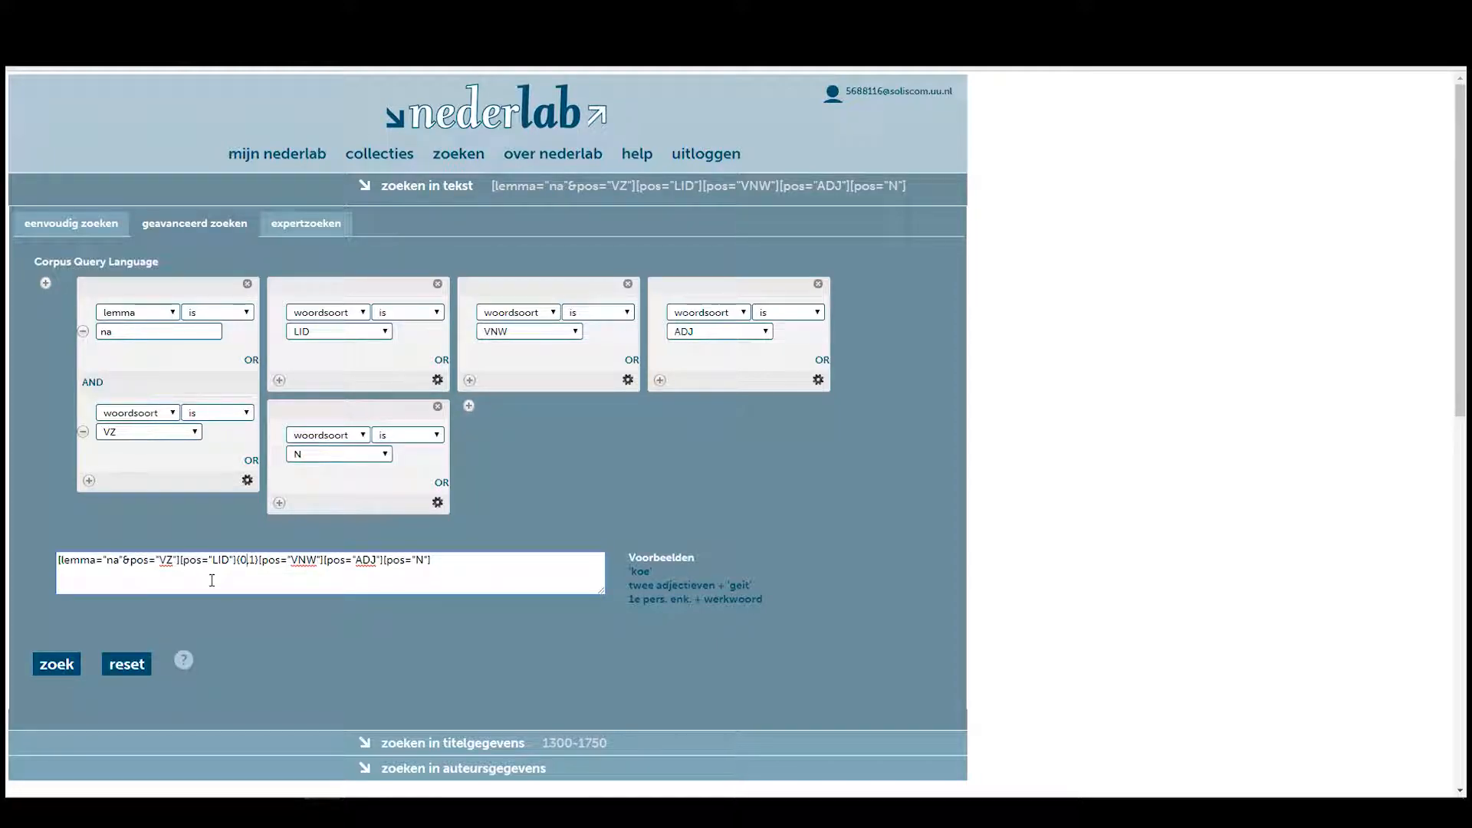
Copy {0,1} after the VNW token, check the ADJ quantifier, and select the whole query.
key("shift+Right")
key("shift+Right")
key("shift+Right")
key("shift+Right")
key("shift+Right")
key("ctrl+c")
key("Right")
key("Right")
key("Right")
key("Right")
key("Right")
key("Right")
key("Right")
key("Right")
key("Right")
key("Right")
key("Right")
key("Right")
key("ctrl+v")
key("ctrl+v")
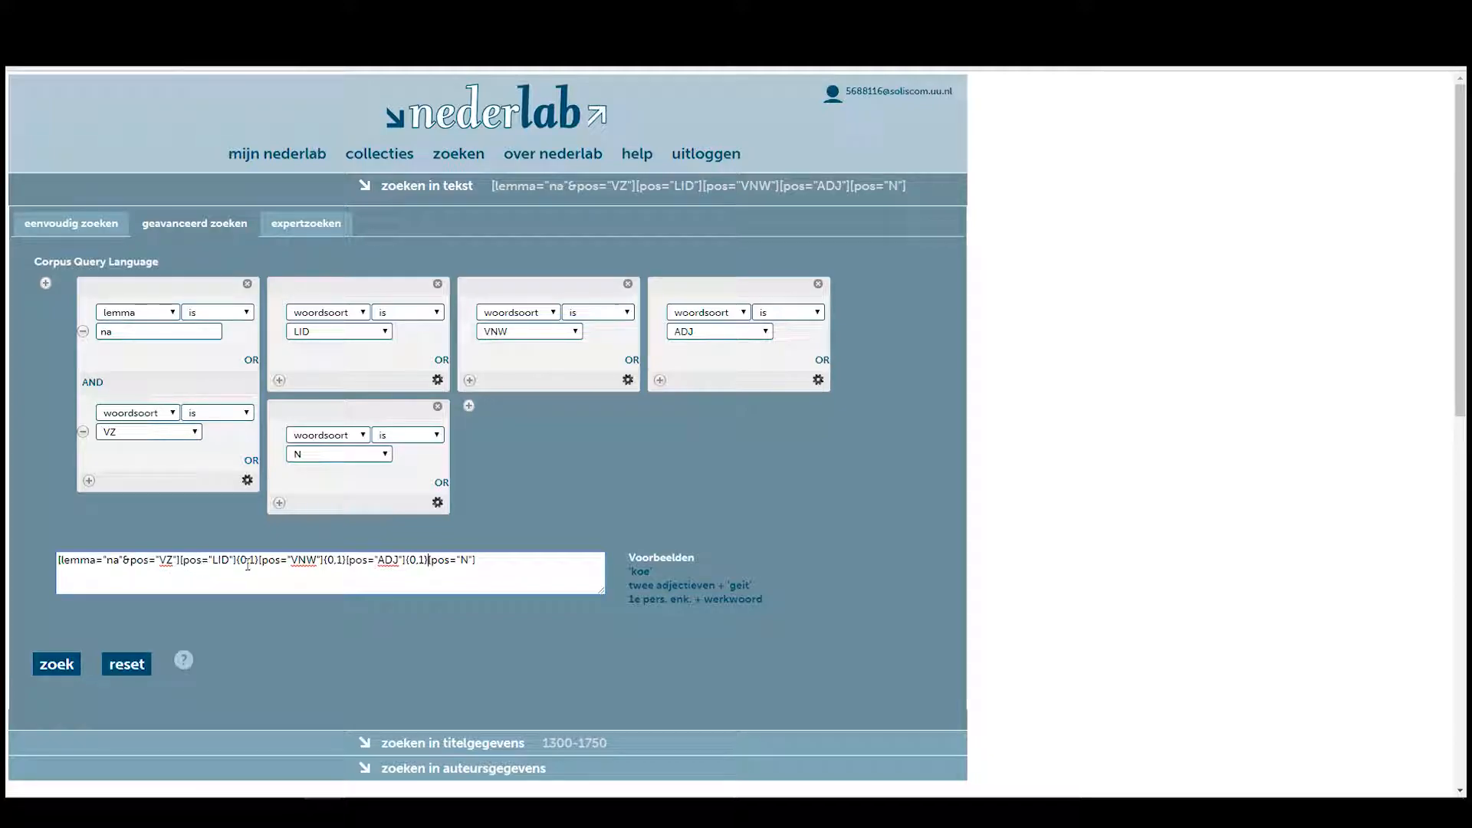
double_click(414, 562)
left_click(222, 562)
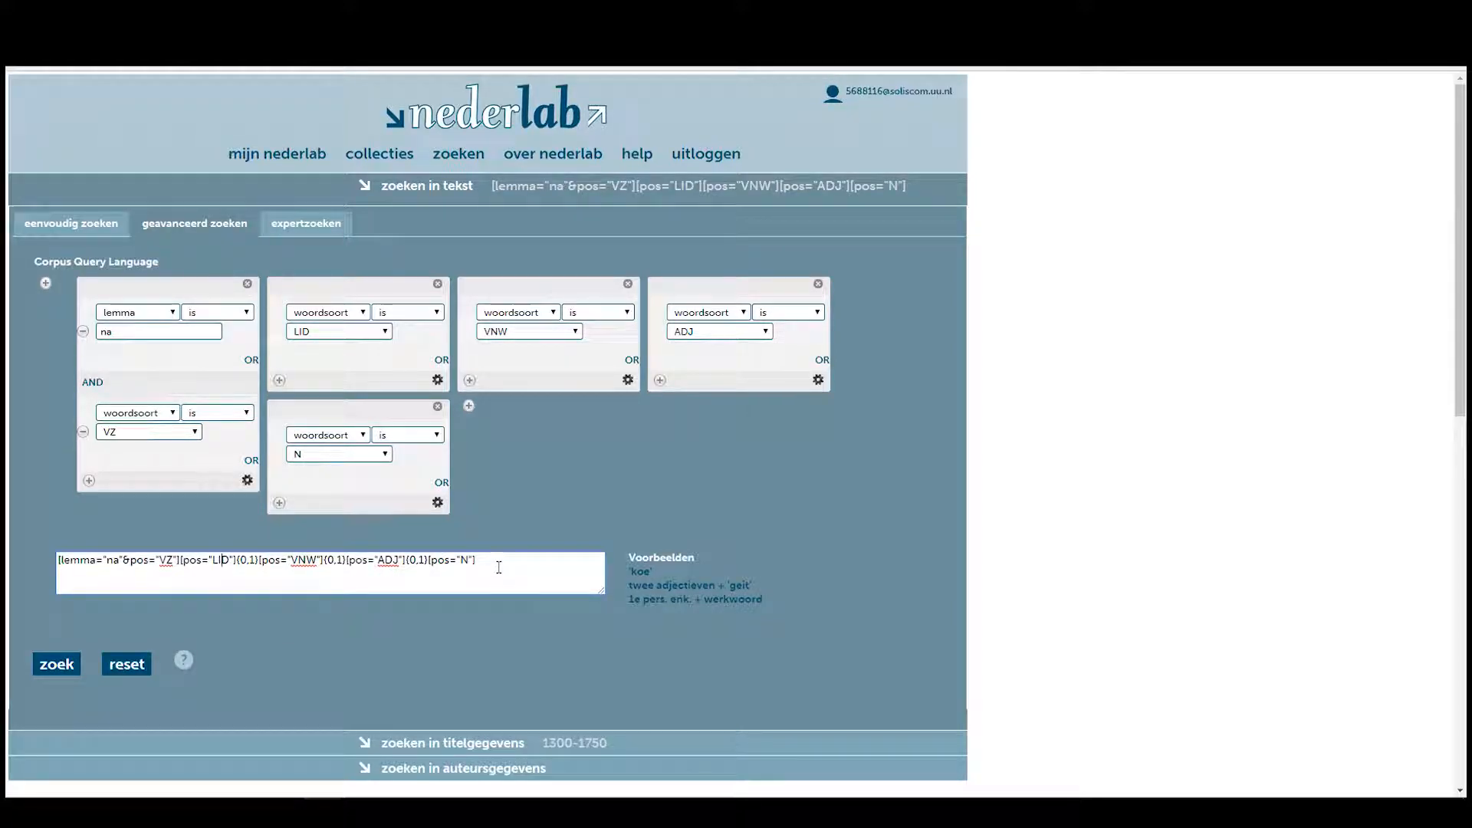
left_click_drag(496, 561, 63, 571)
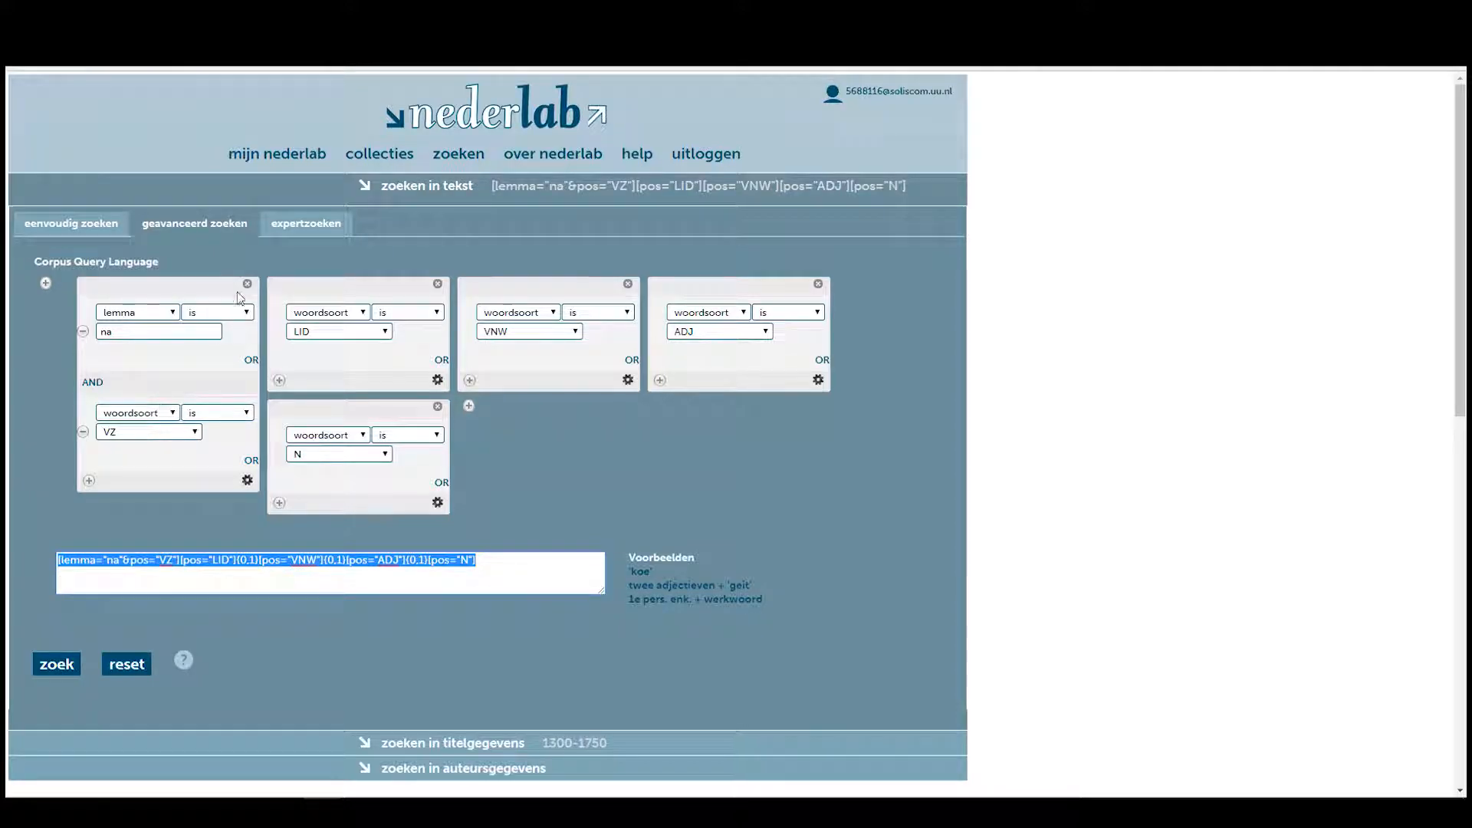
Run the CQL query from expertzoeken, returning 2,787 documents from 1300–1750.
left_click(309, 224)
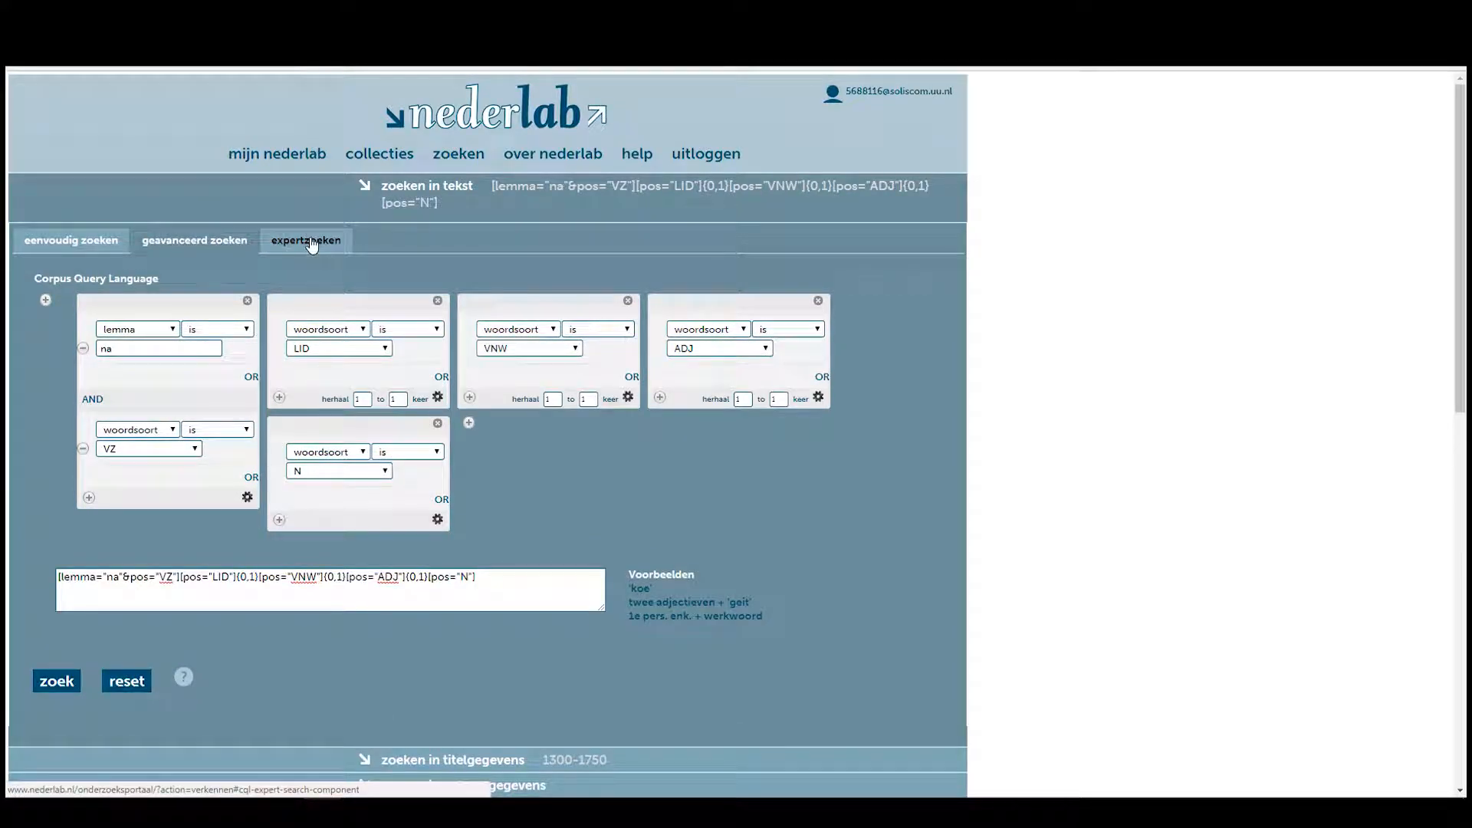
left_click(311, 242)
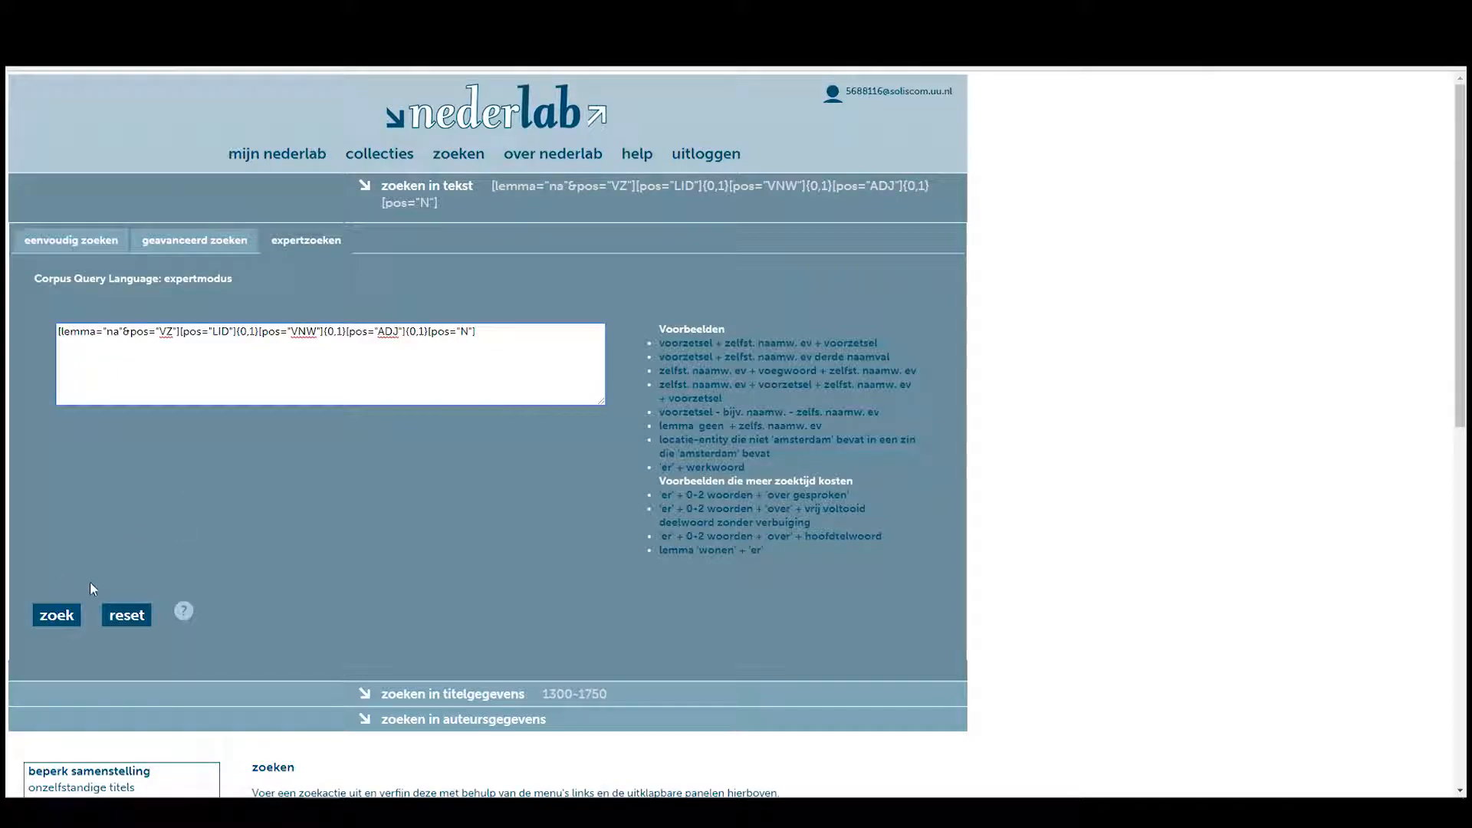
left_click(56, 619)
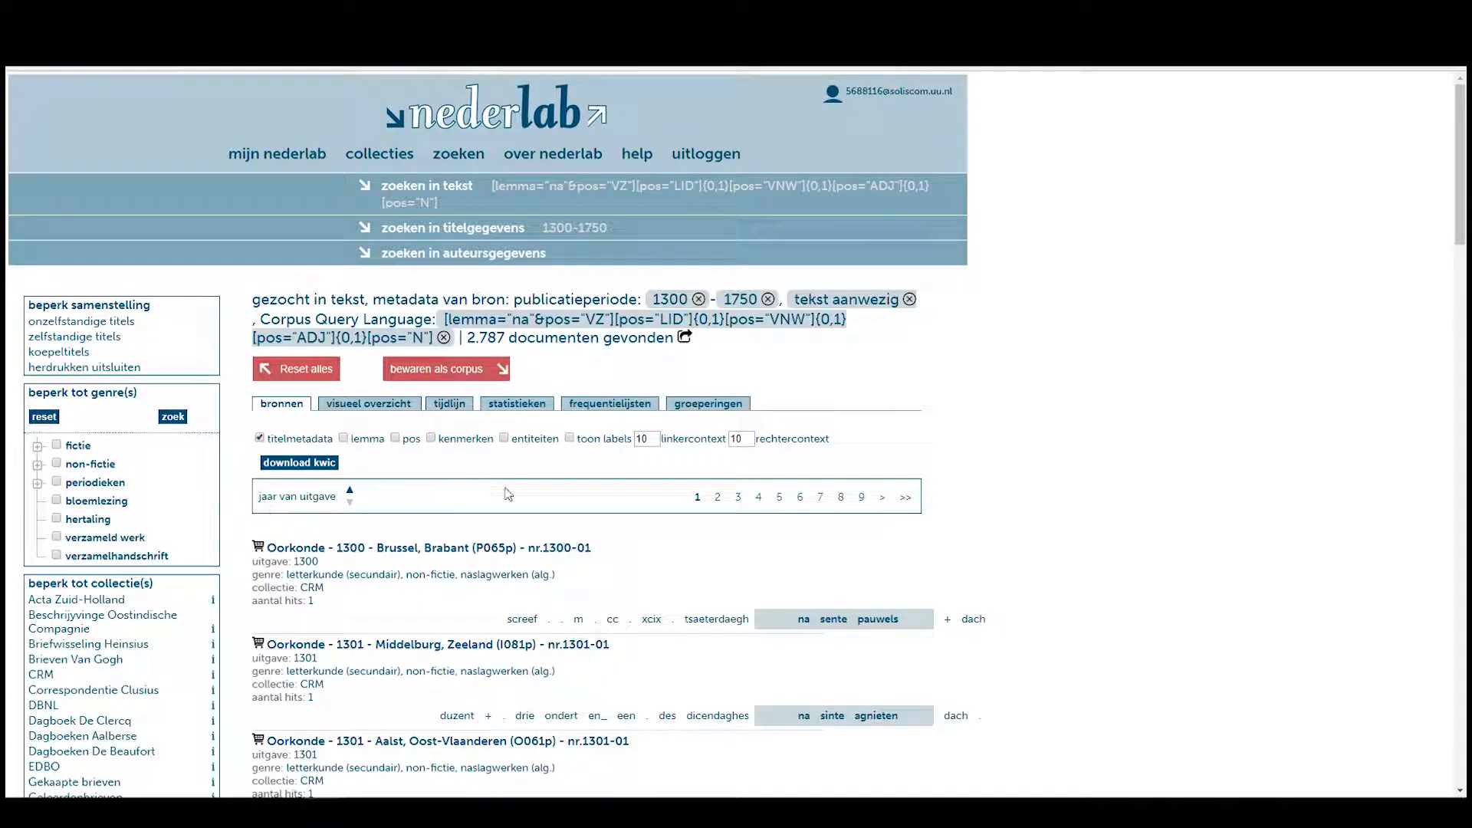
left_click_drag(468, 337, 518, 337)
left_click(503, 337)
scroll(541, 350, "down", 8)
scroll(568, 445, "down", 3)
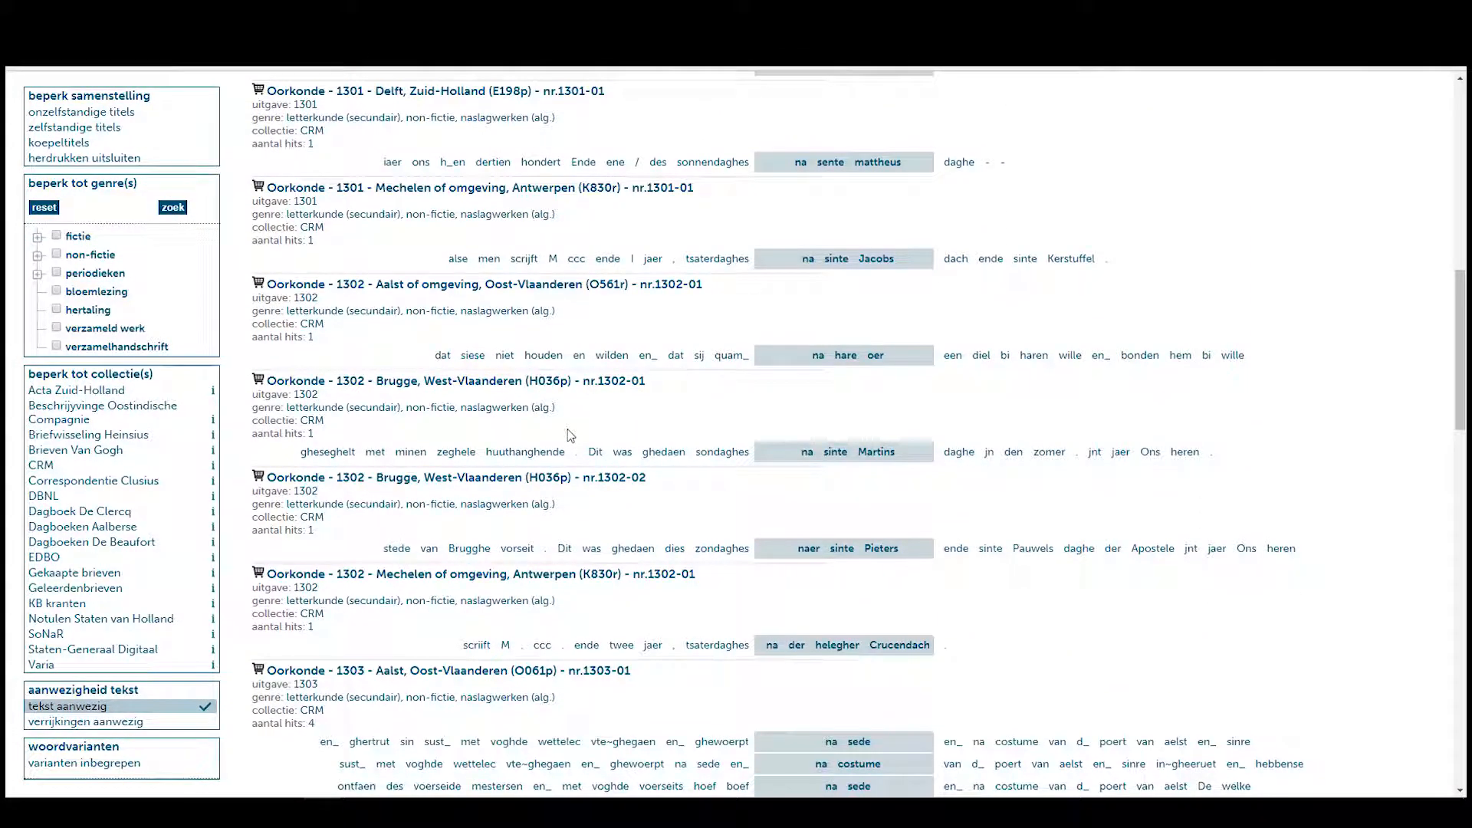
scroll(801, 295, "down", 2)
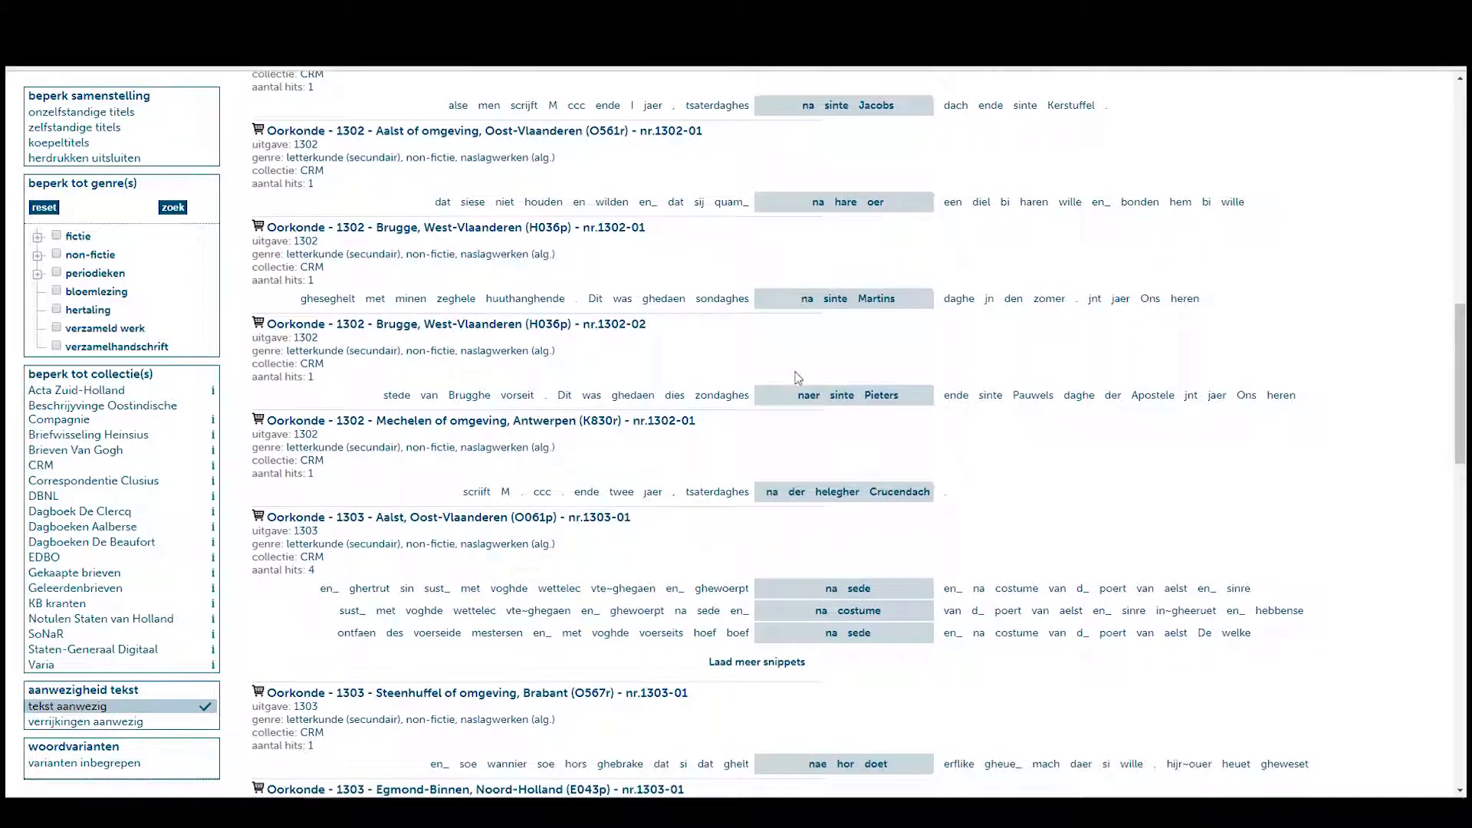
double_click(803, 394)
scroll(821, 396, "up", 12)
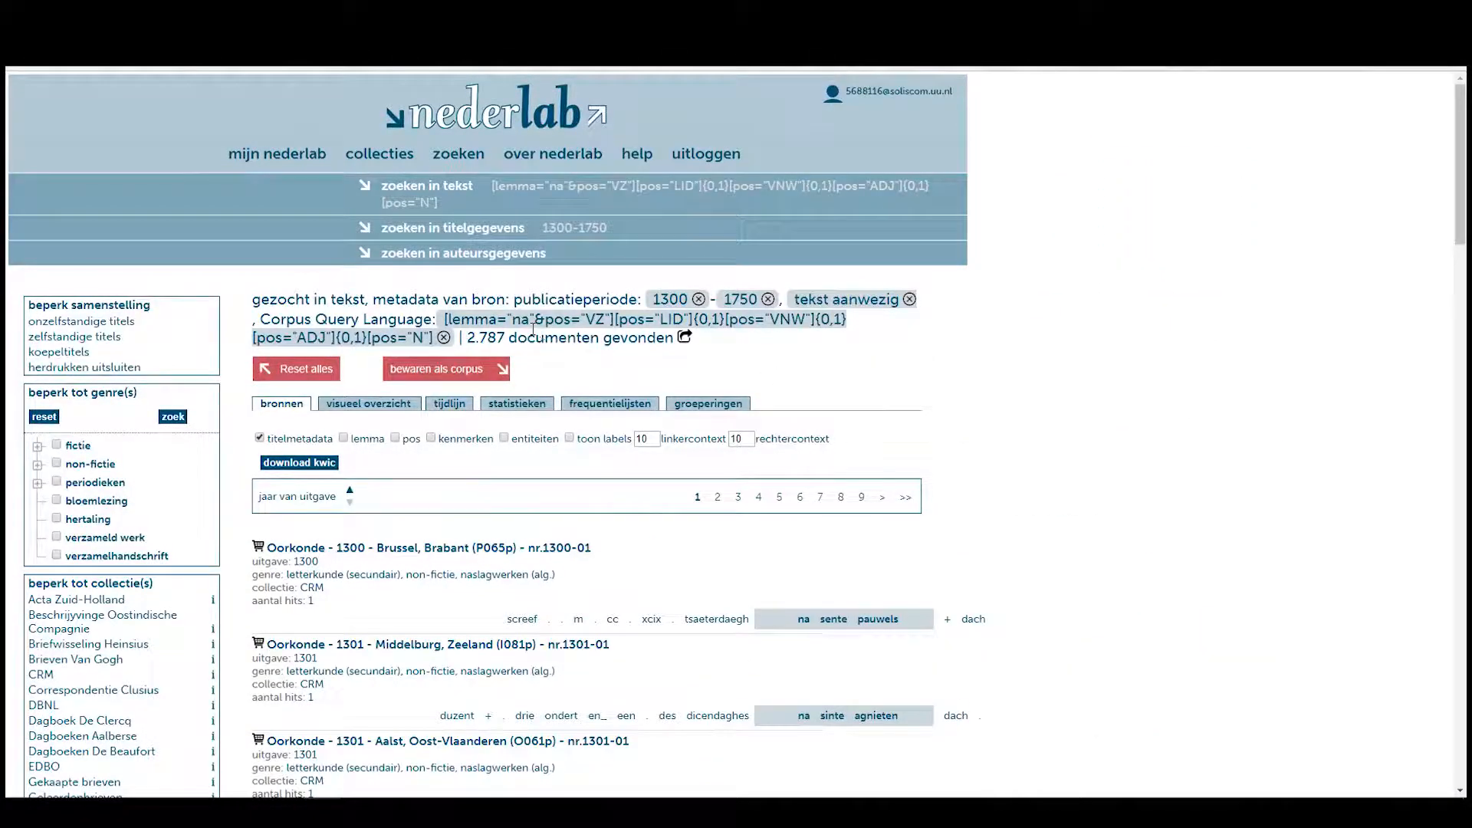
scroll(532, 329, "down", 12)
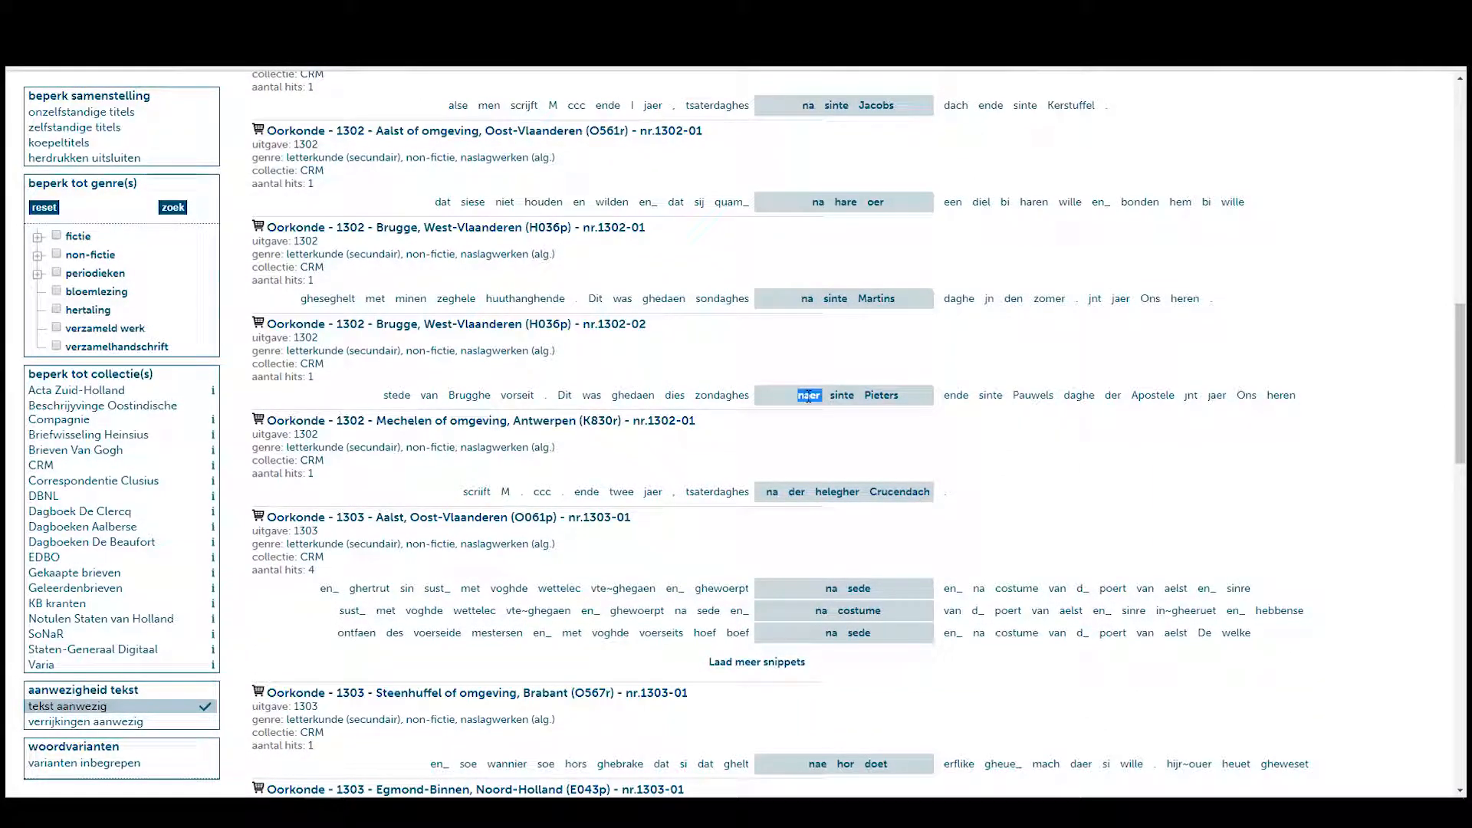
scroll(809, 396, "down", 9)
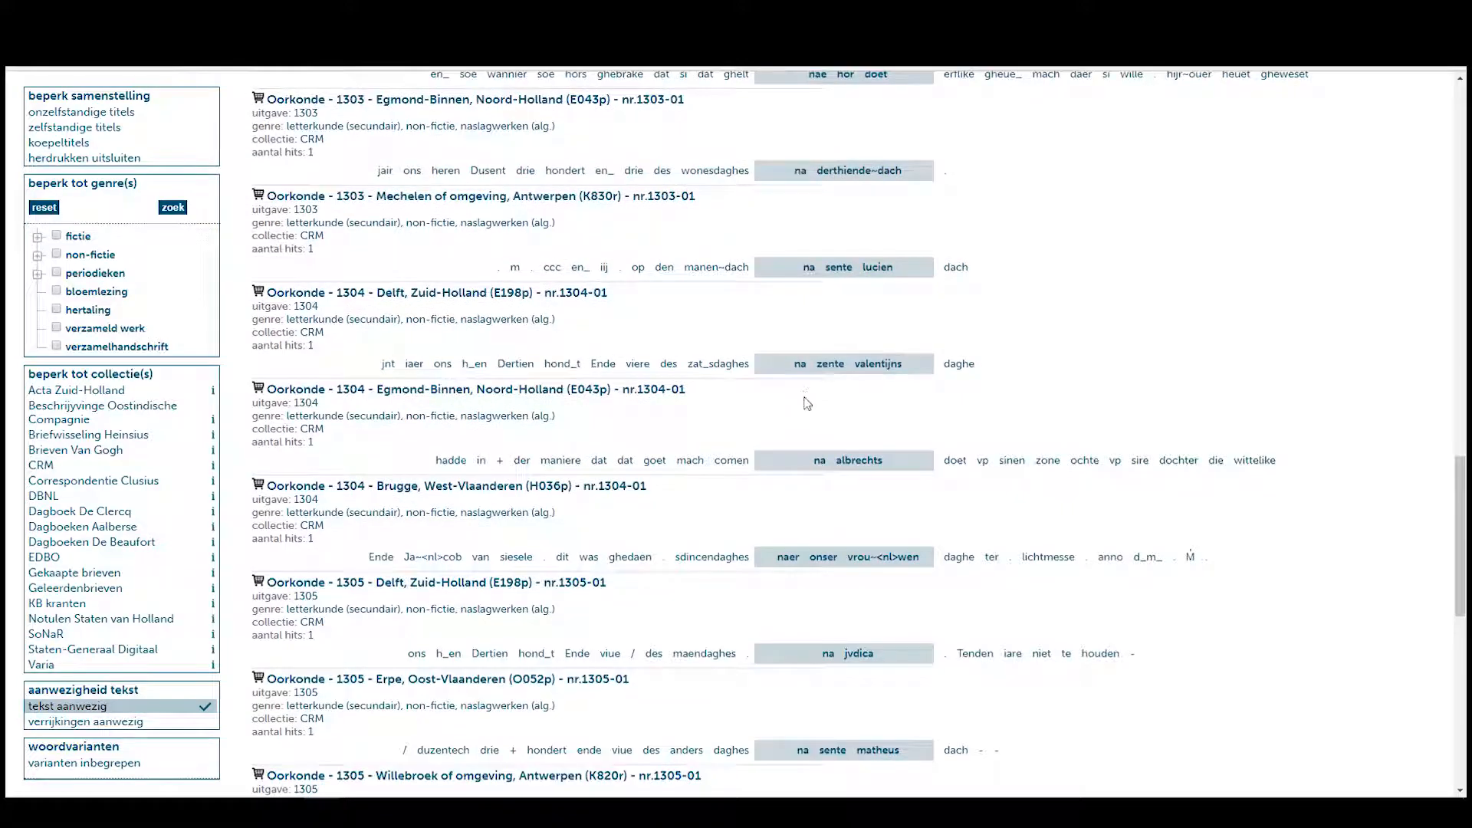
scroll(807, 402, "down", 1)
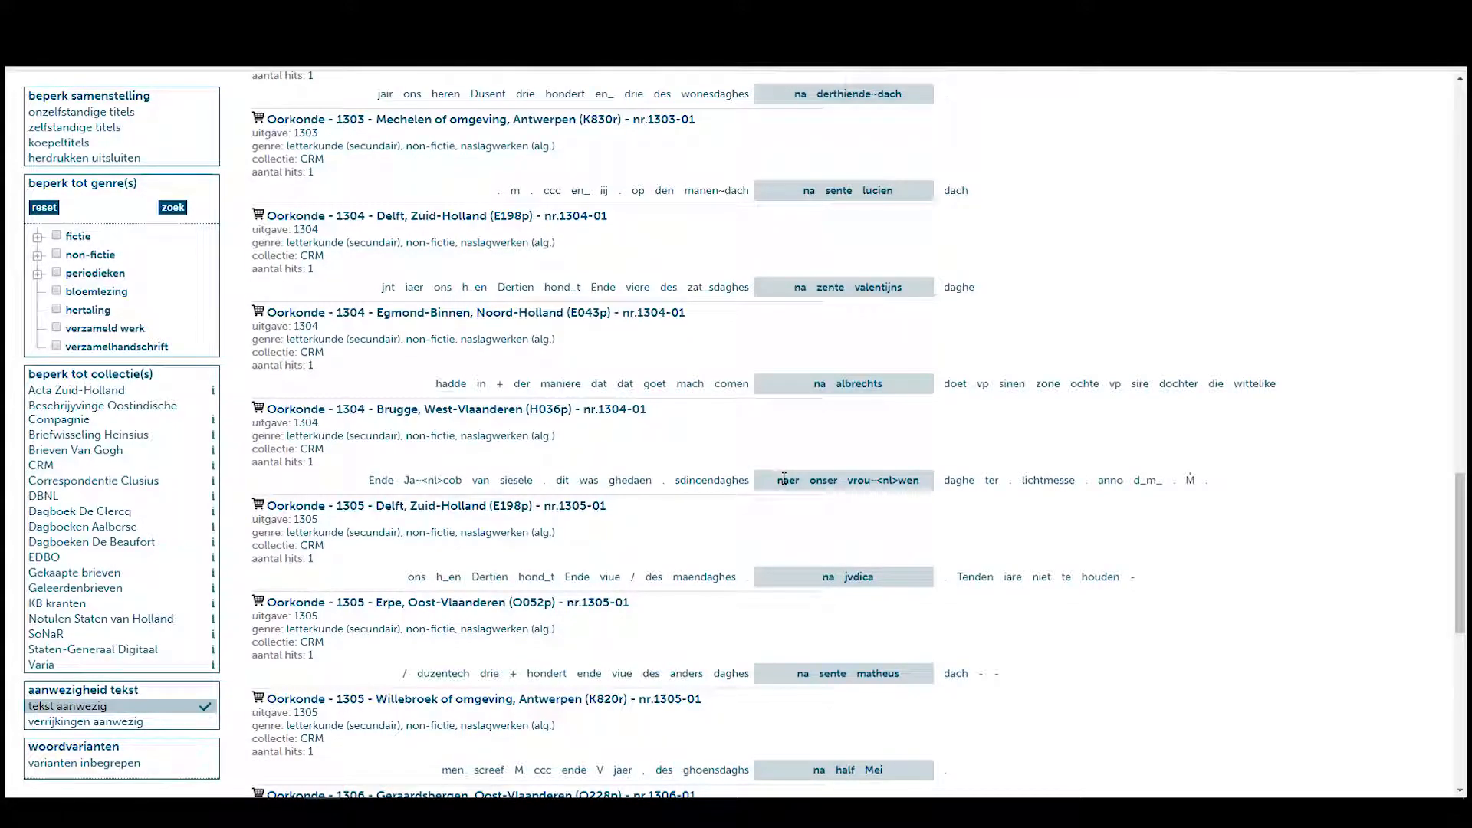
scroll(788, 456, "down", 2)
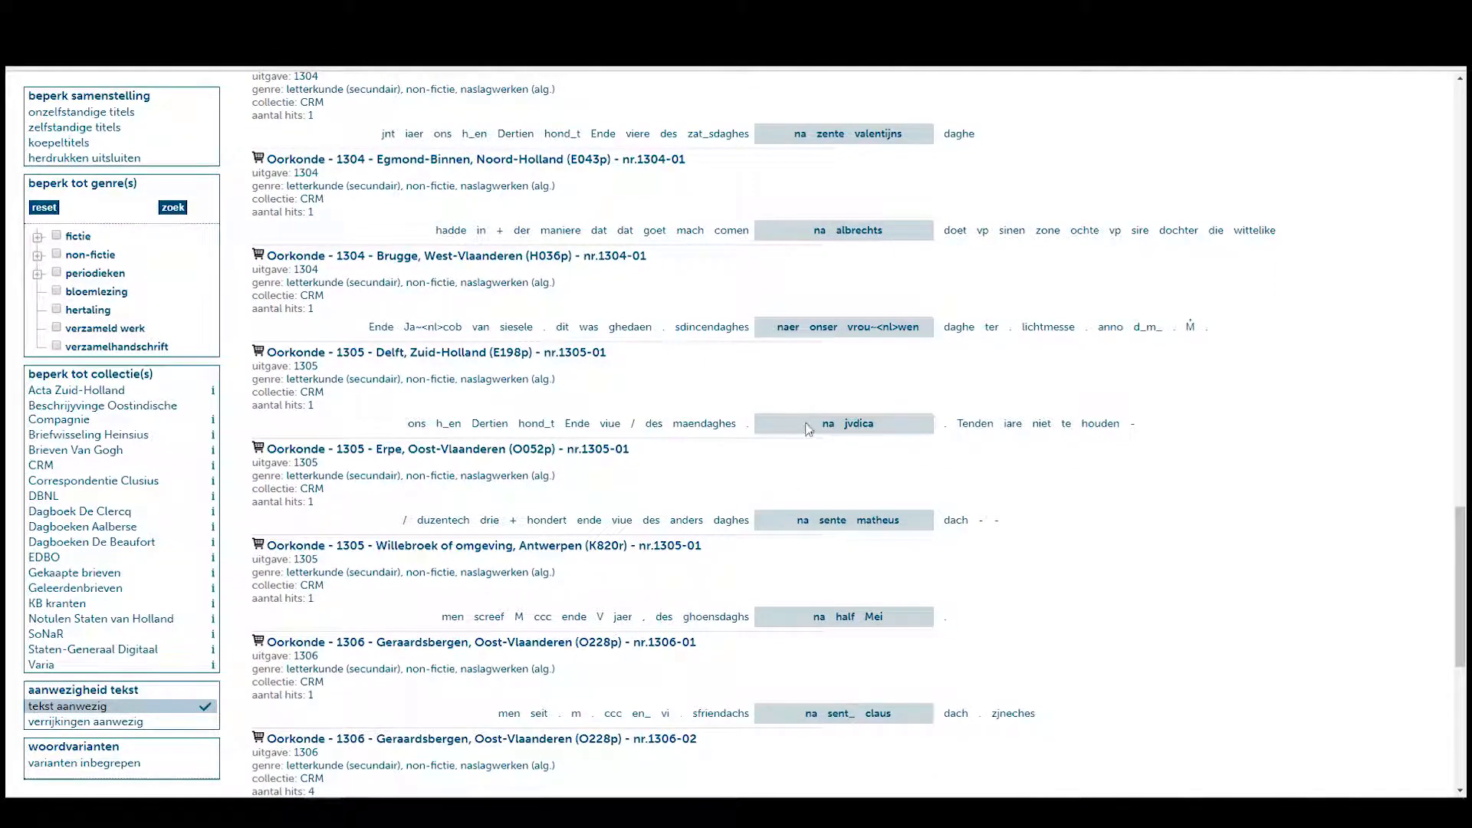
scroll(812, 422, "down", 7)
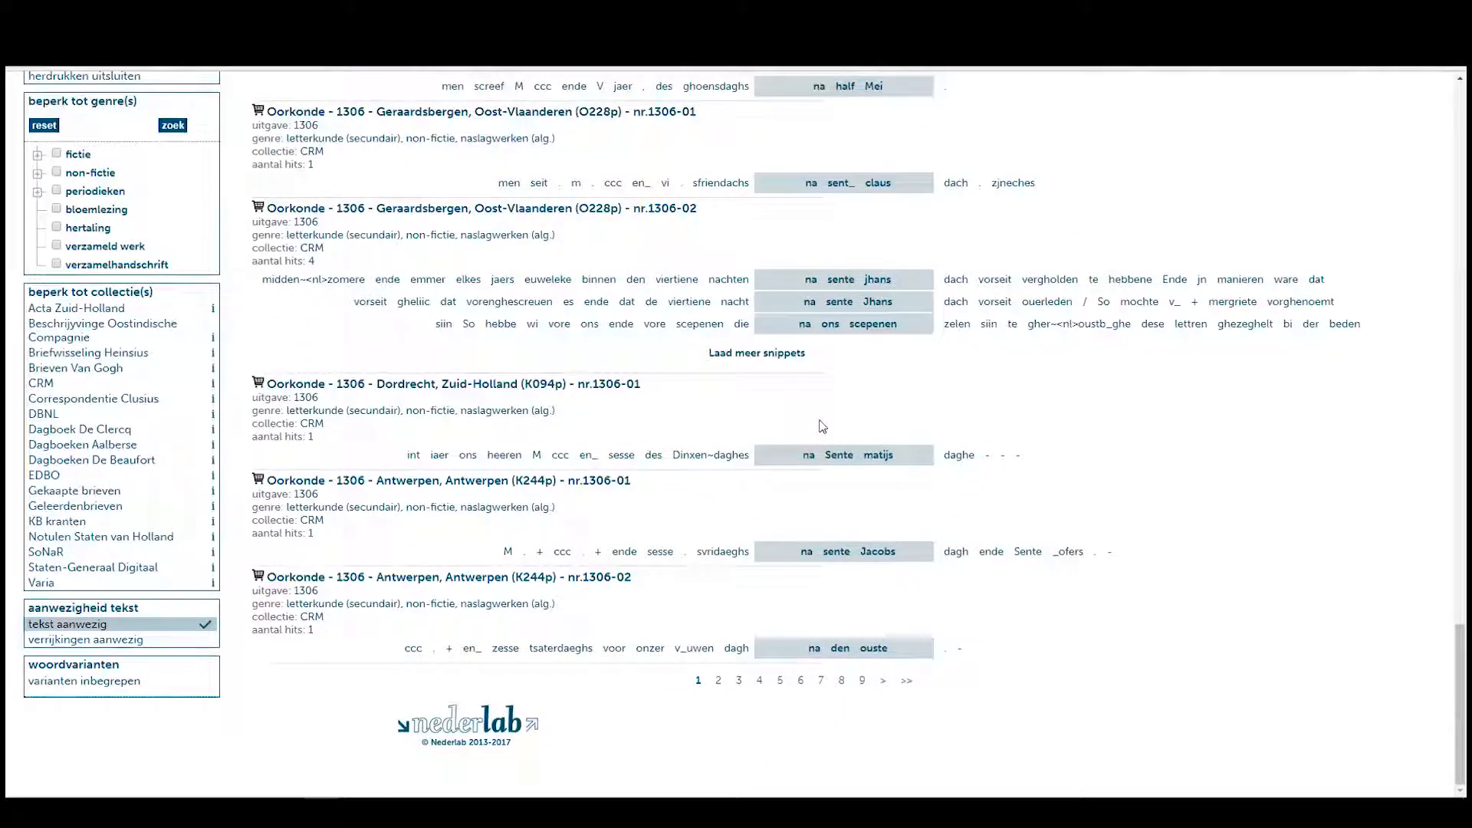
scroll(822, 426, "up", 20)
scroll(824, 425, "up", 3)
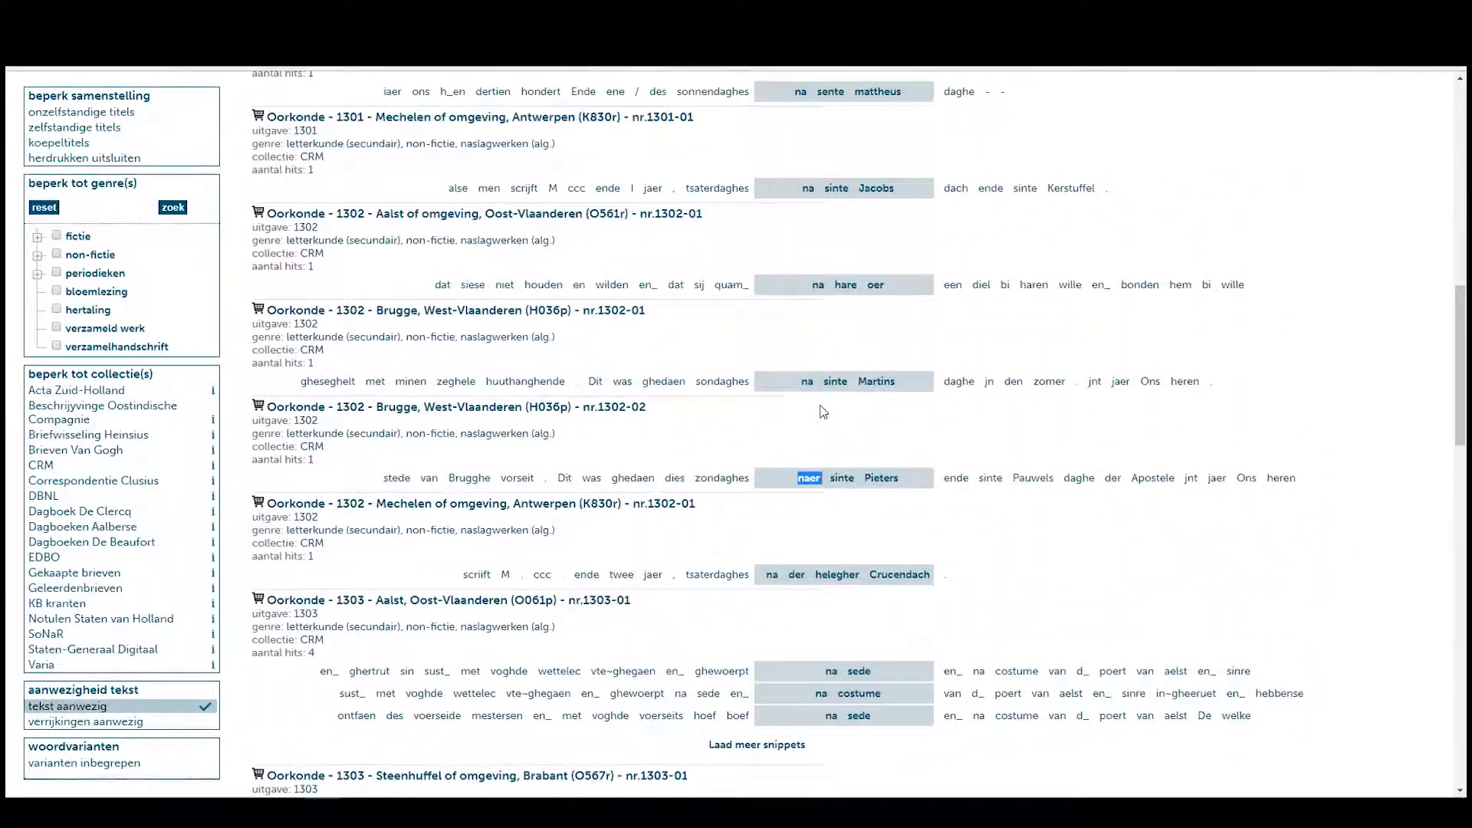
scroll(818, 420, "up", 4)
scroll(818, 420, "up", 6)
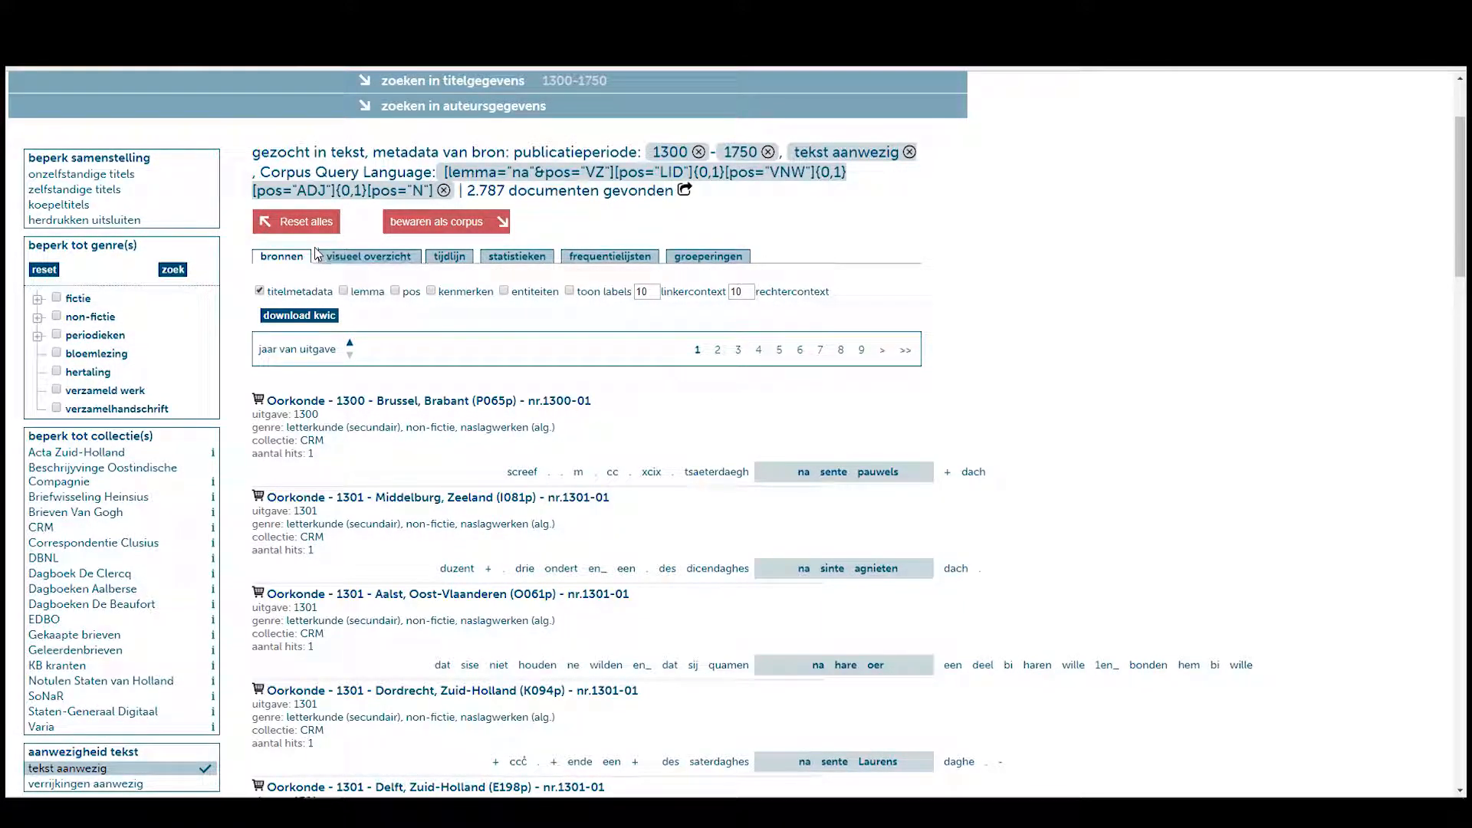
Show the hits grouped by lemma in groeperingen, led by 'na sijn' with 1,456.
left_click(707, 257)
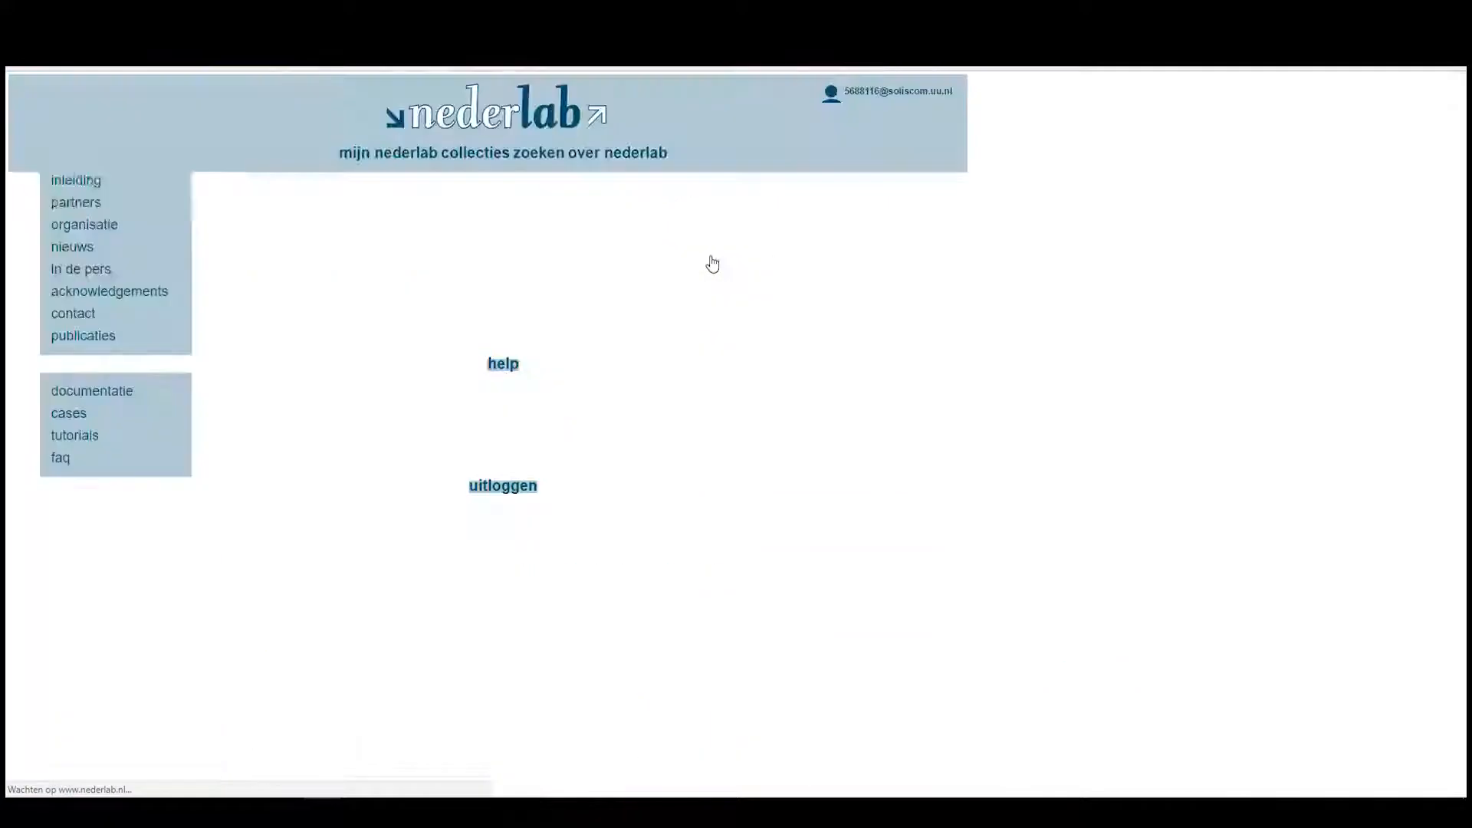
left_click(338, 469)
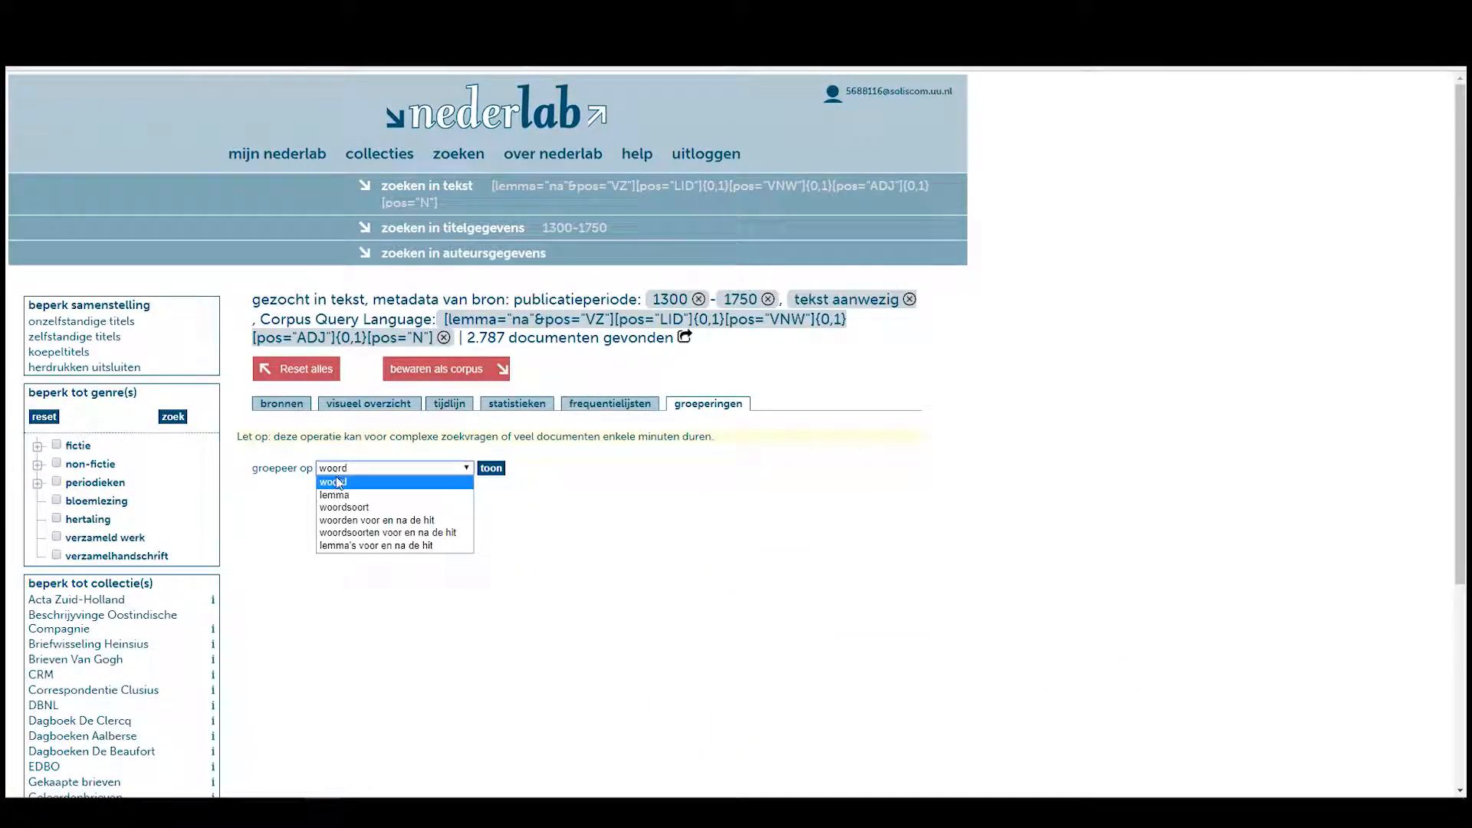
left_click(341, 495)
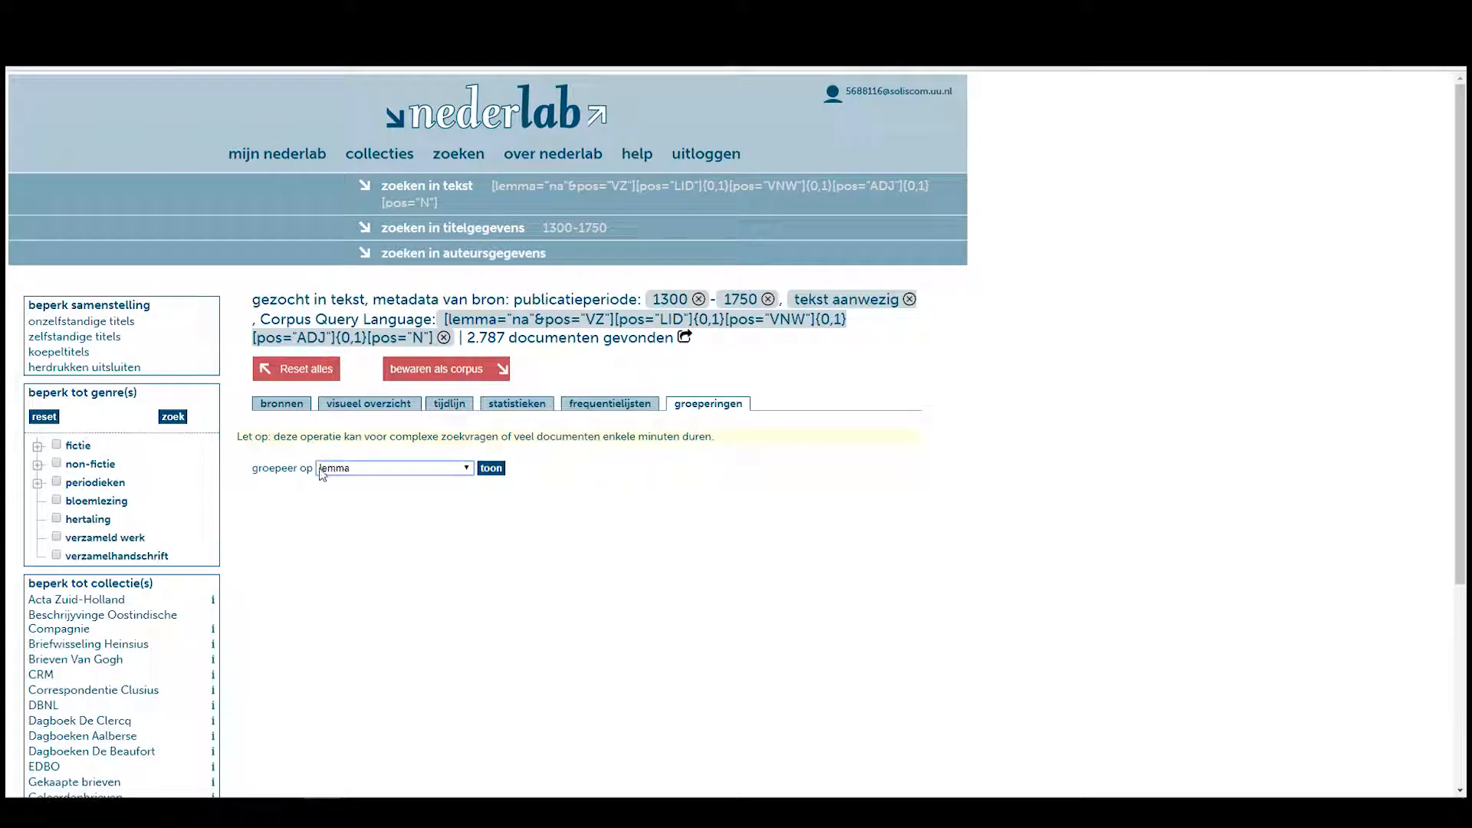
left_click(490, 468)
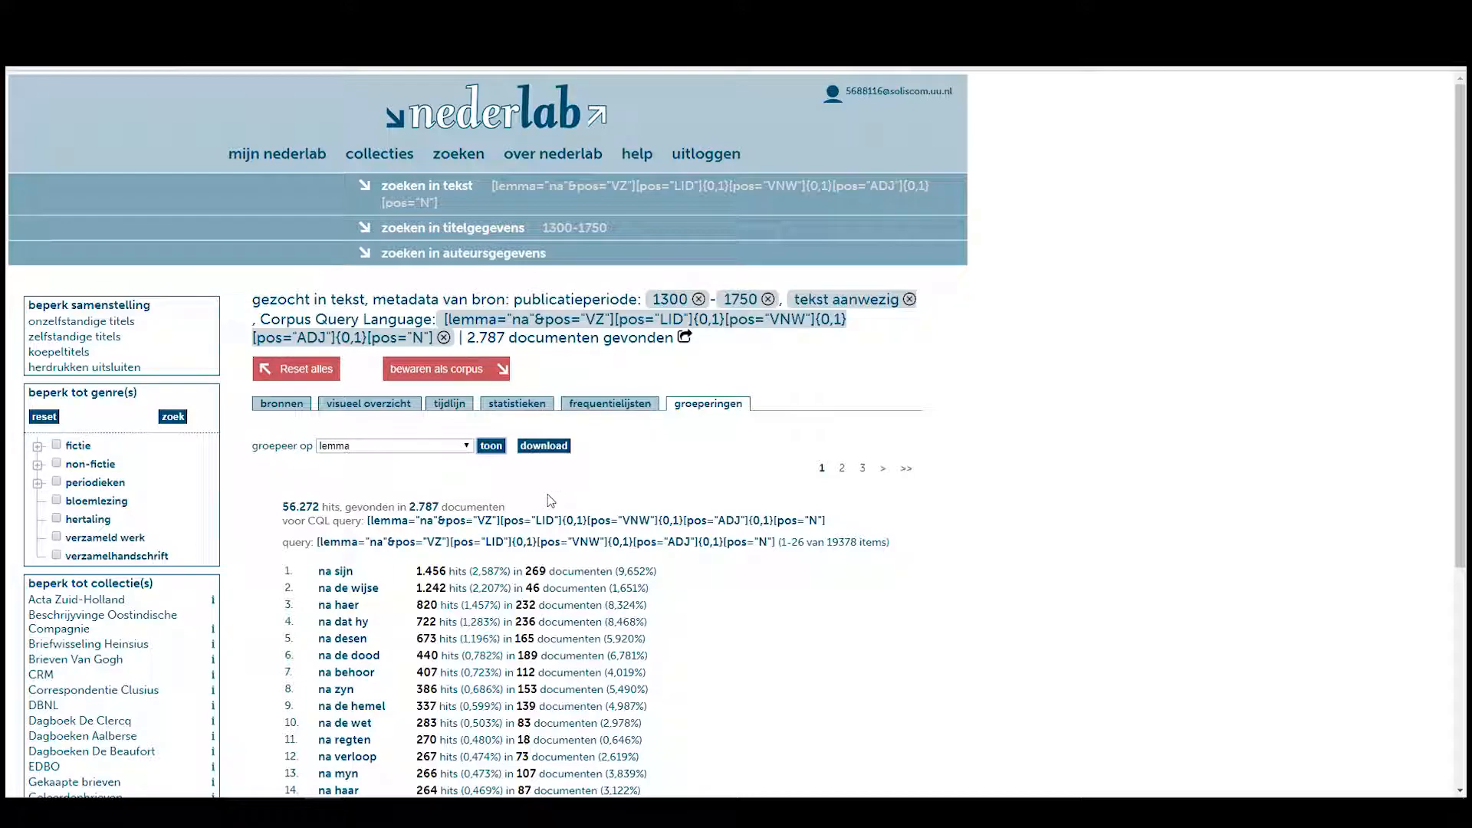
Mark the 56.272 hit total, then expand the 'na dit leven' group (166 hits).
scroll(550, 500, "down", 3)
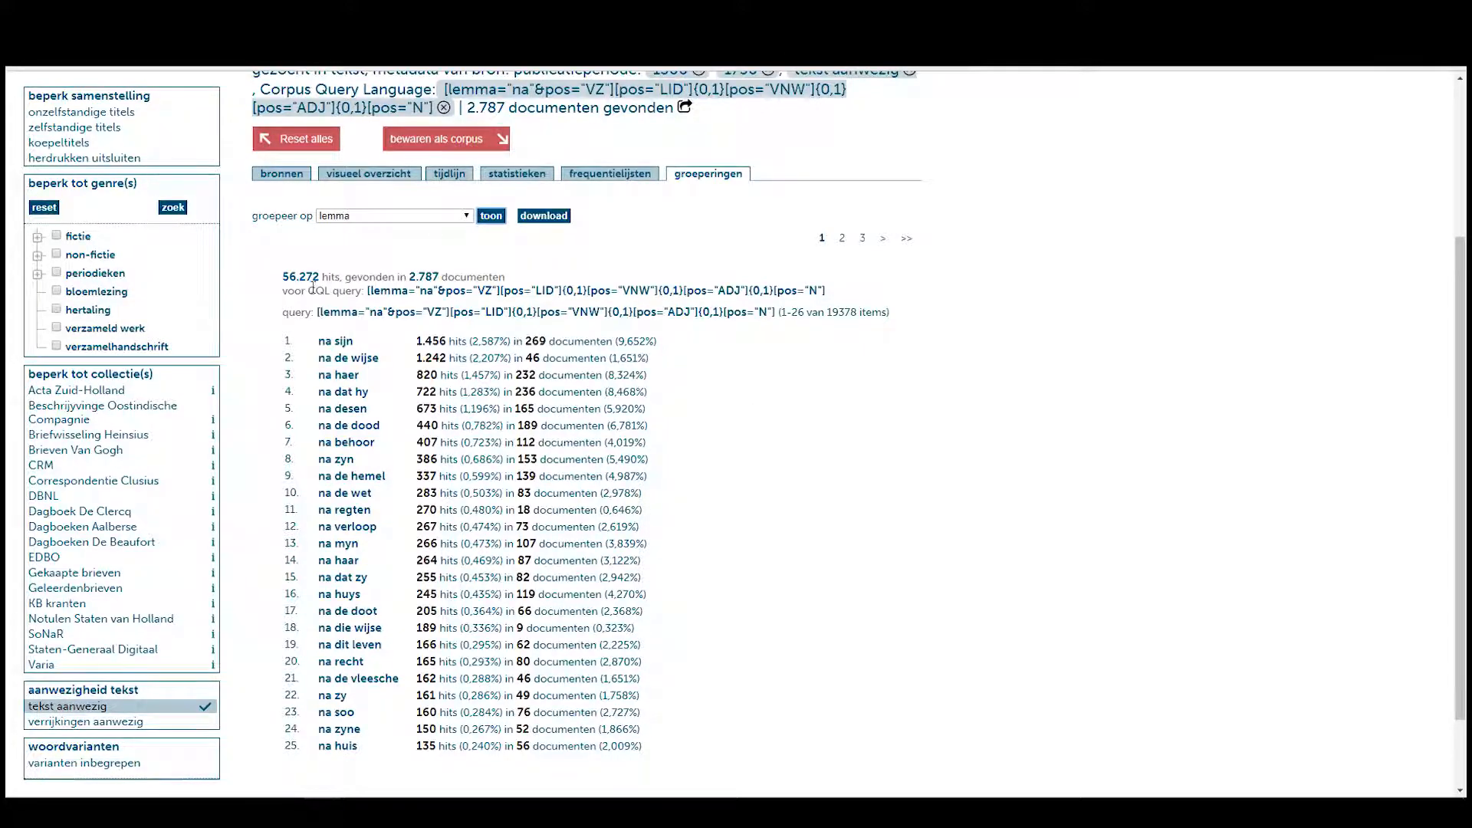
left_click_drag(285, 276, 327, 277)
left_click(359, 276)
scroll(381, 590, "down", 1)
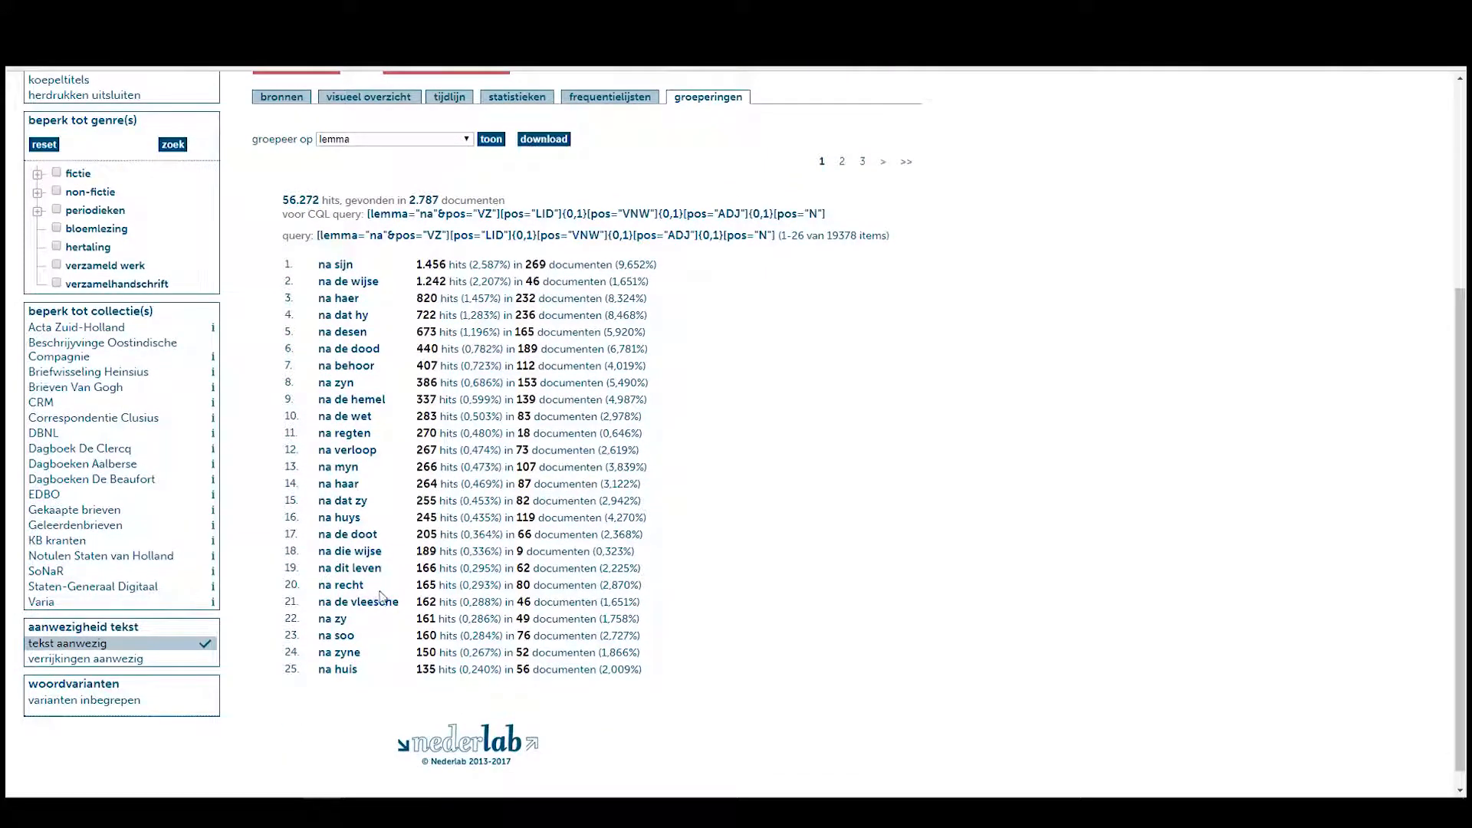
left_click(351, 570)
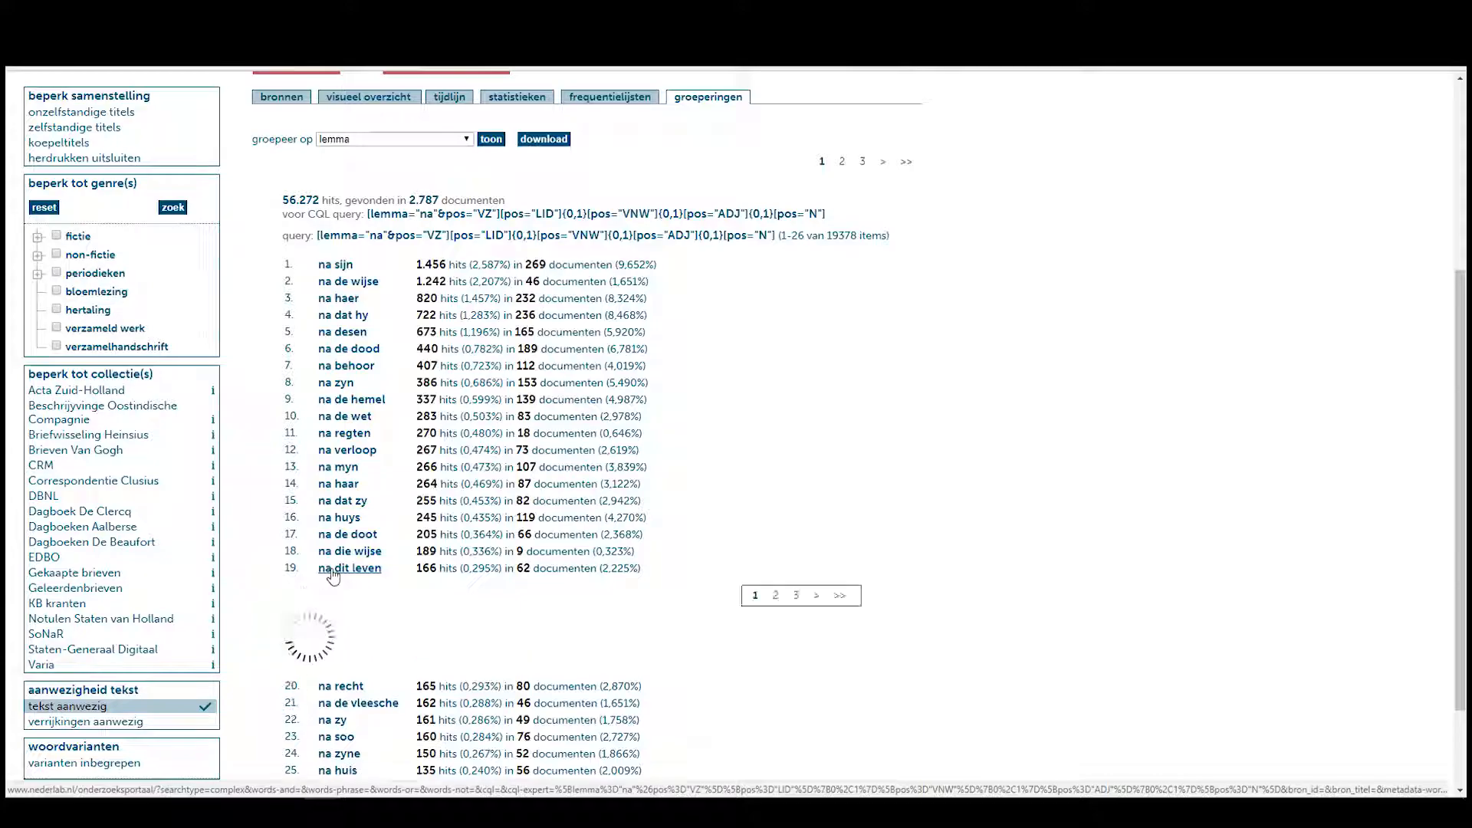
Read through the 'na dit leven' concordance lines, collapse the group, and return to the top.
scroll(652, 542, "down", 3)
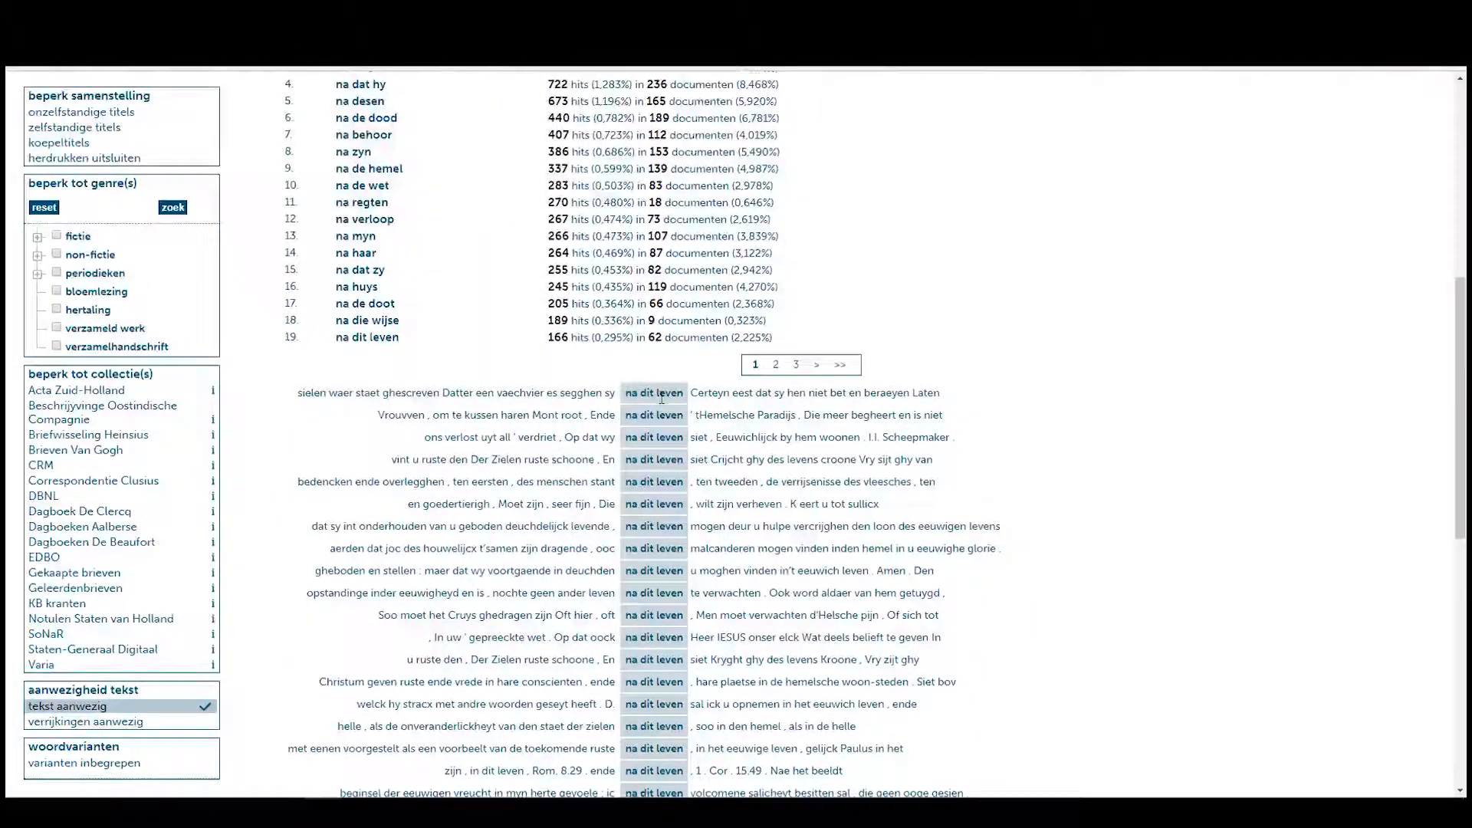
scroll(652, 542, "down", 9)
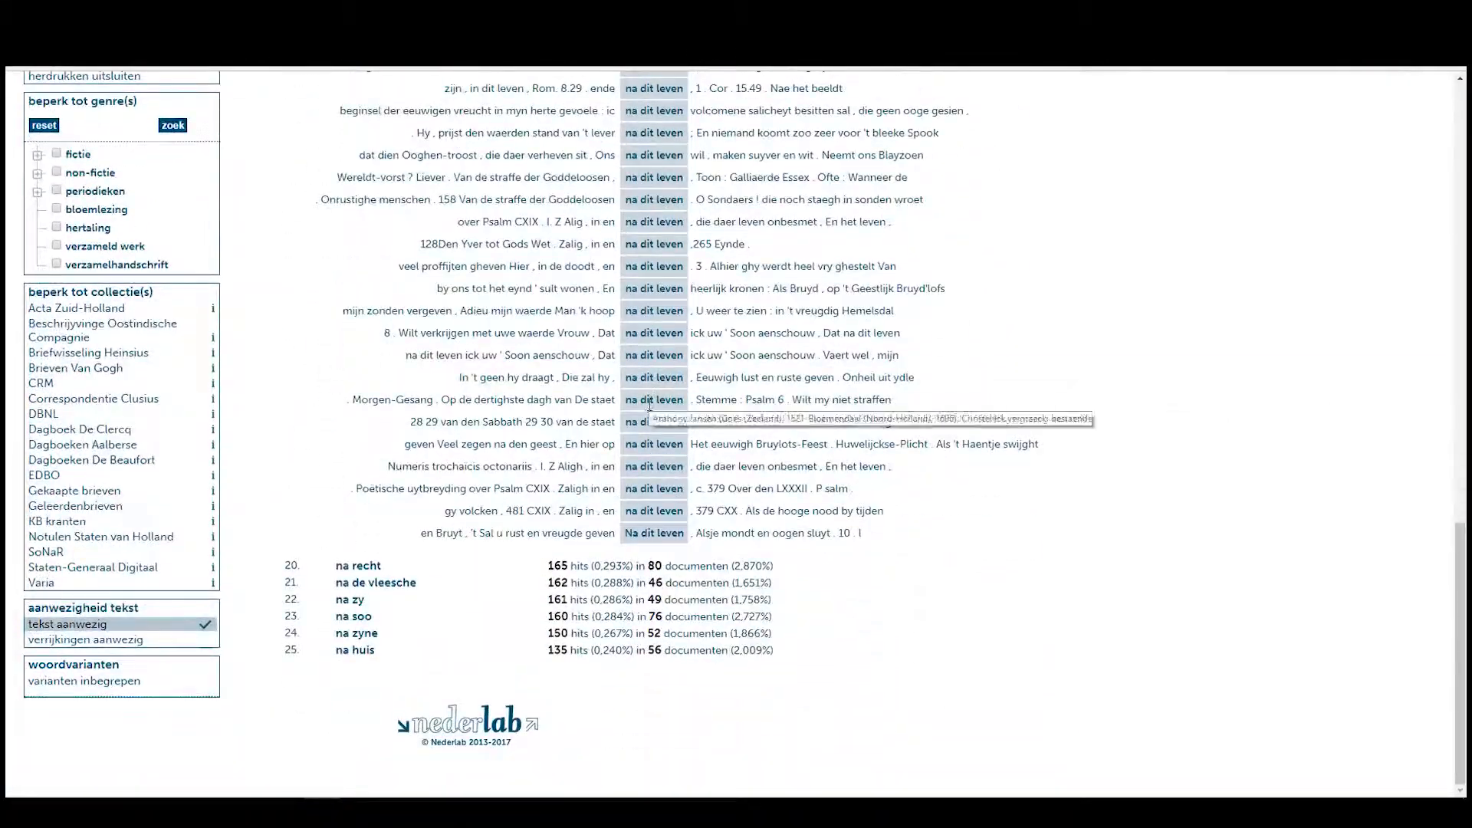
scroll(671, 435, "up", 9)
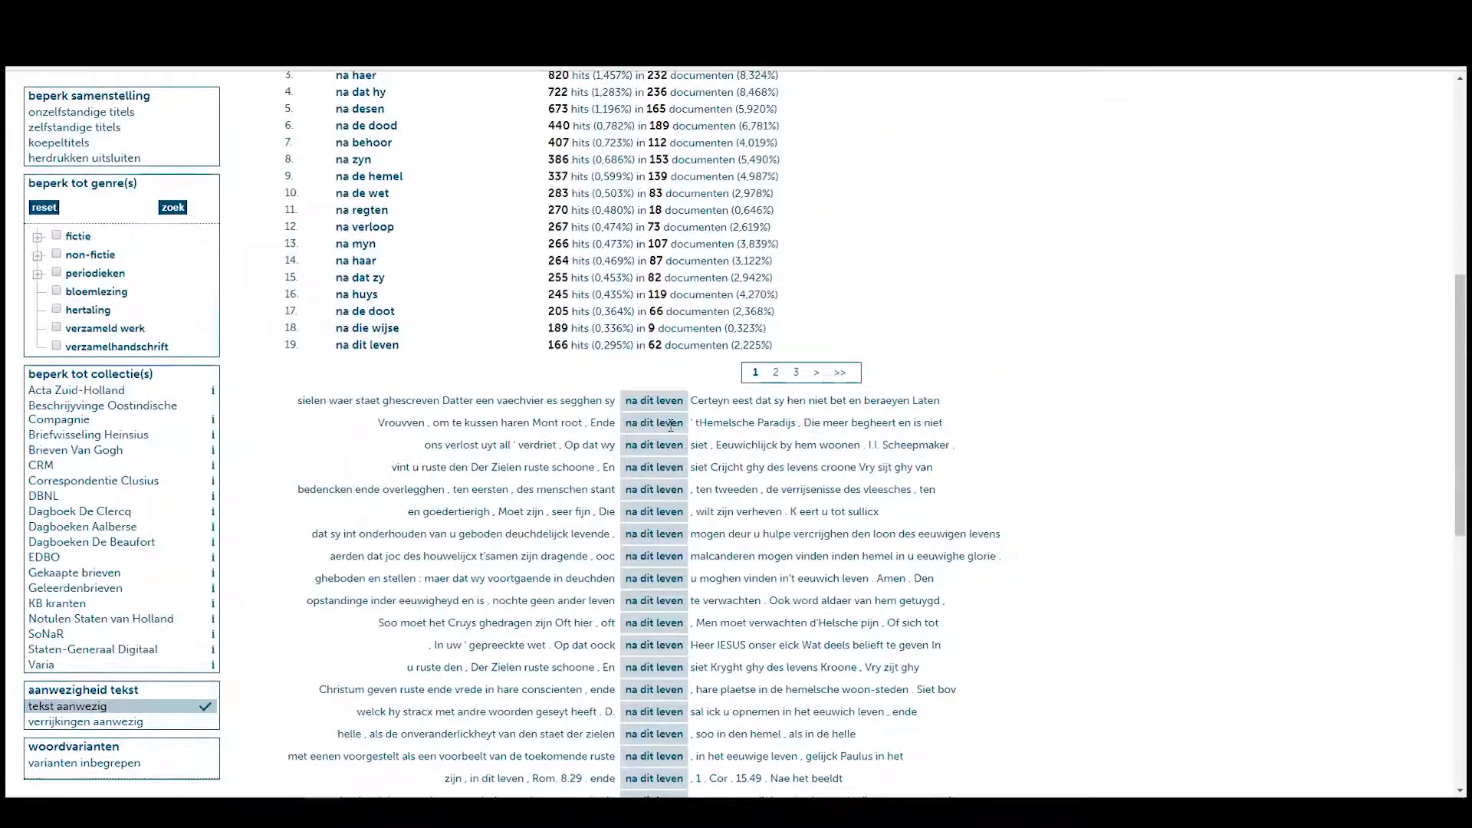
left_click(381, 347)
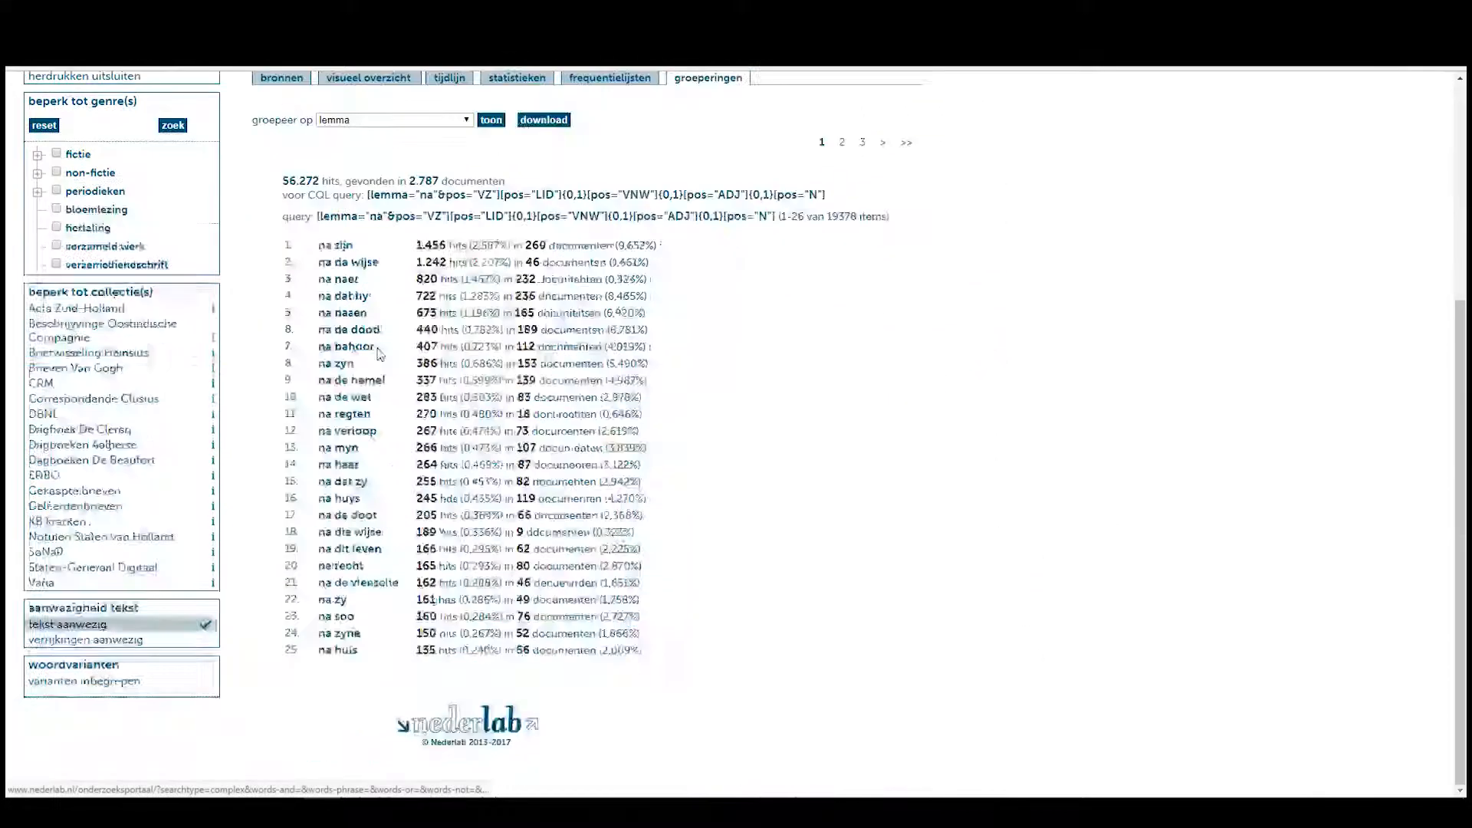
scroll(728, 384, "up", 4)
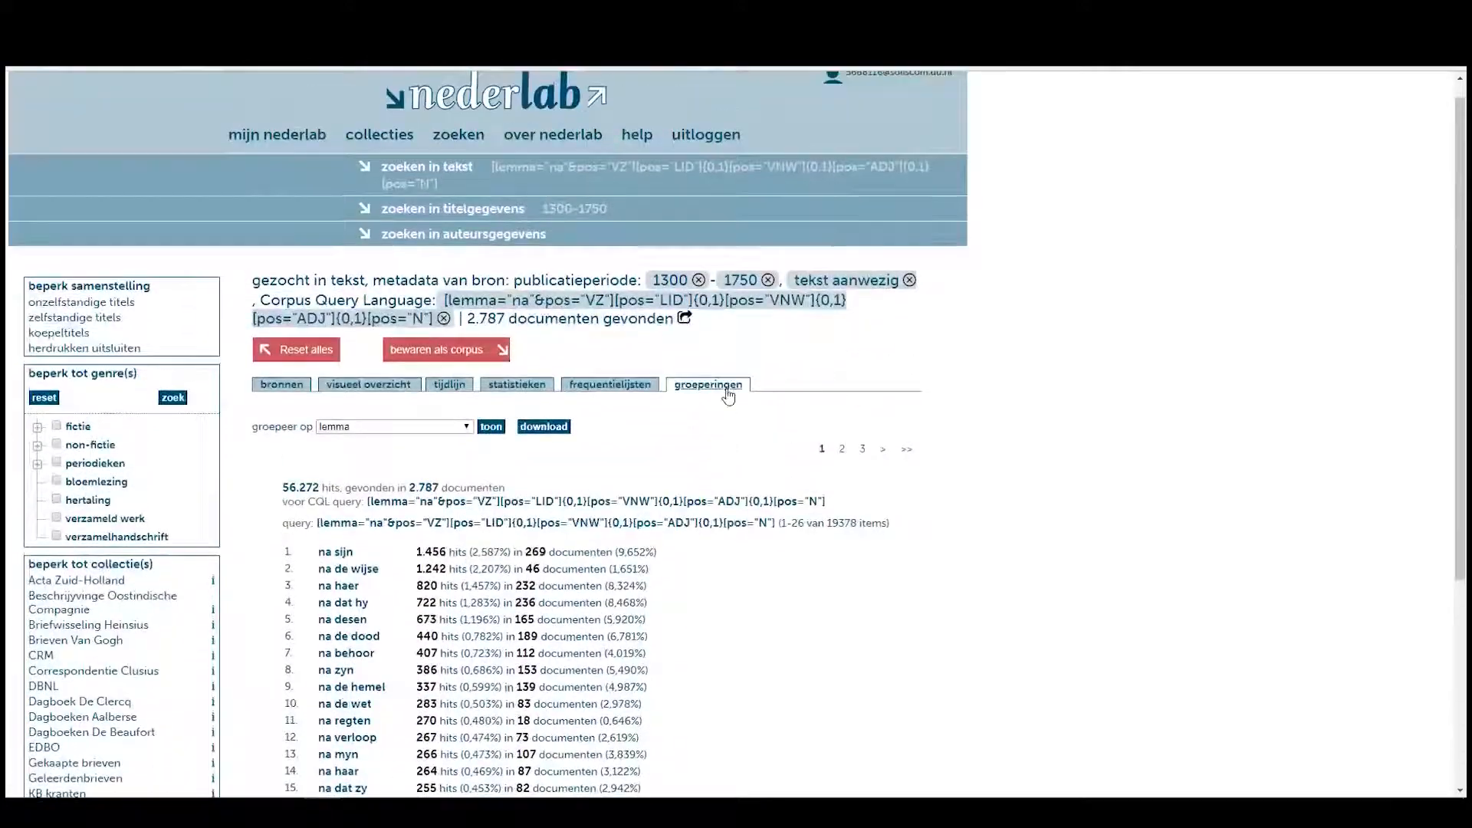
Start saving the current search results with 'bewaren als corpus'.
left_click(471, 354)
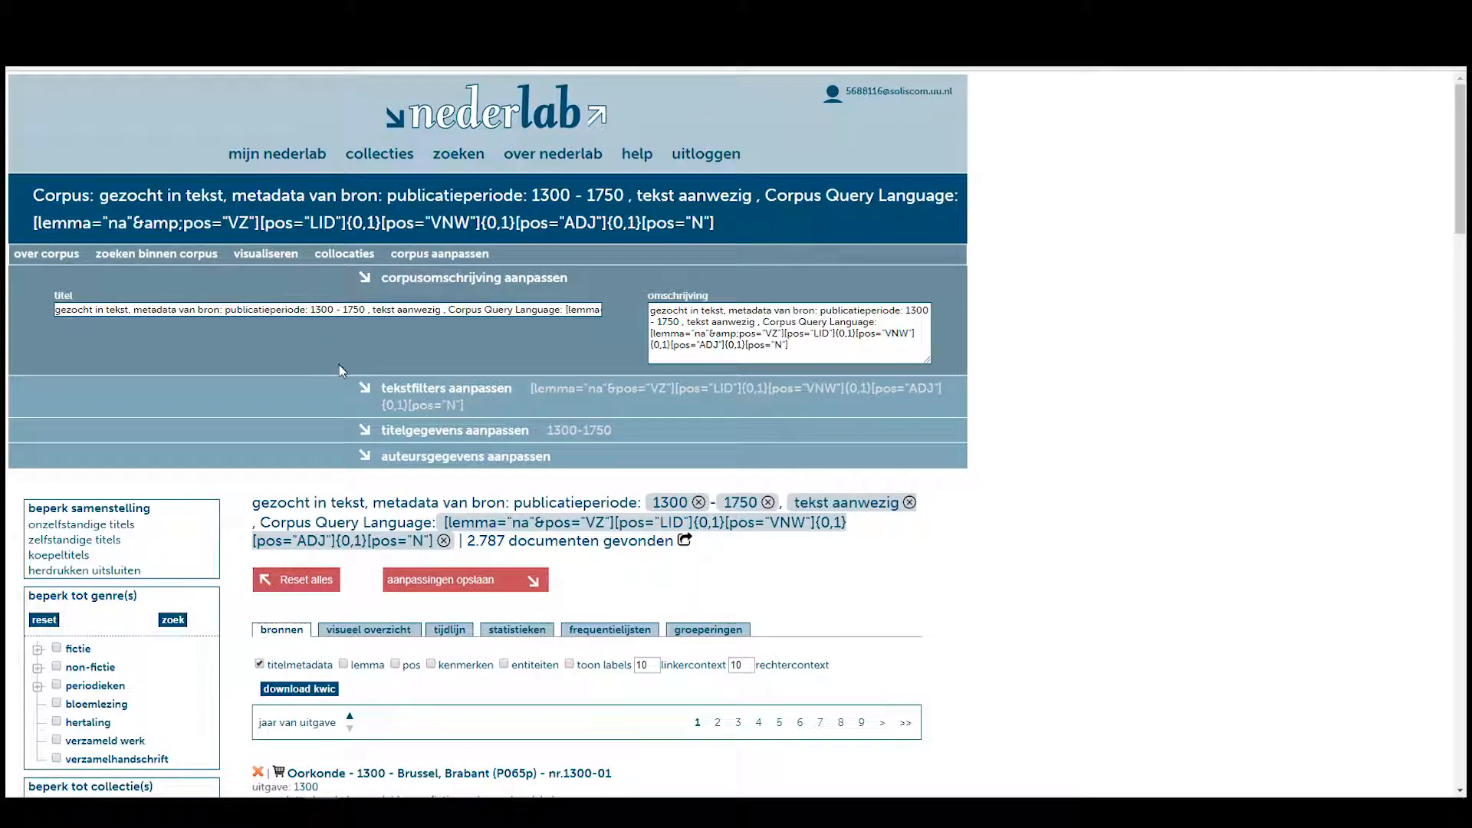
scroll(330, 367, "down", 3)
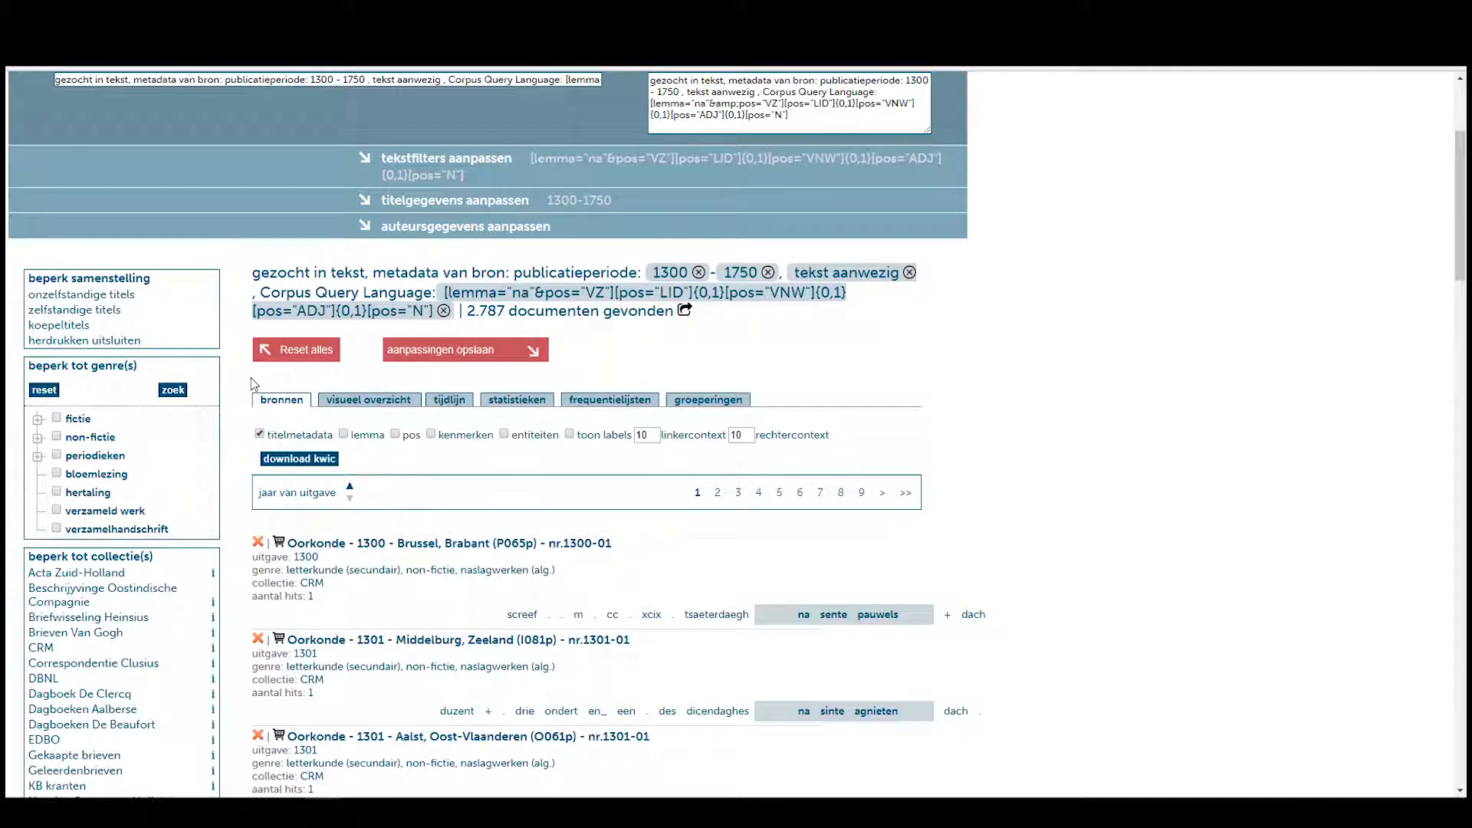
scroll(254, 384, "up", 2)
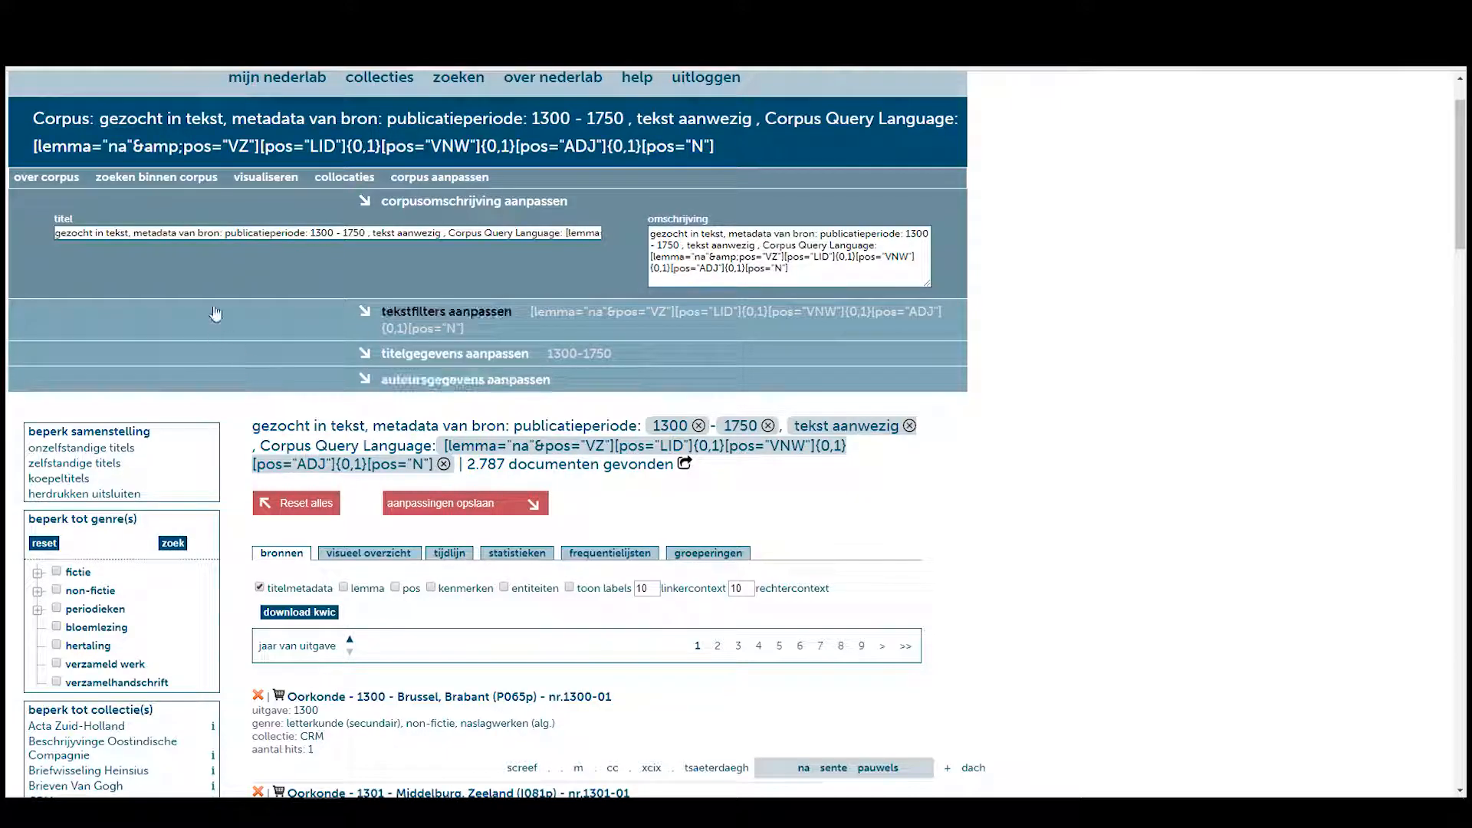
Retitle the corpus 'Tutorial 4 - Na', correcting typos, and save the changes.
left_click(330, 232)
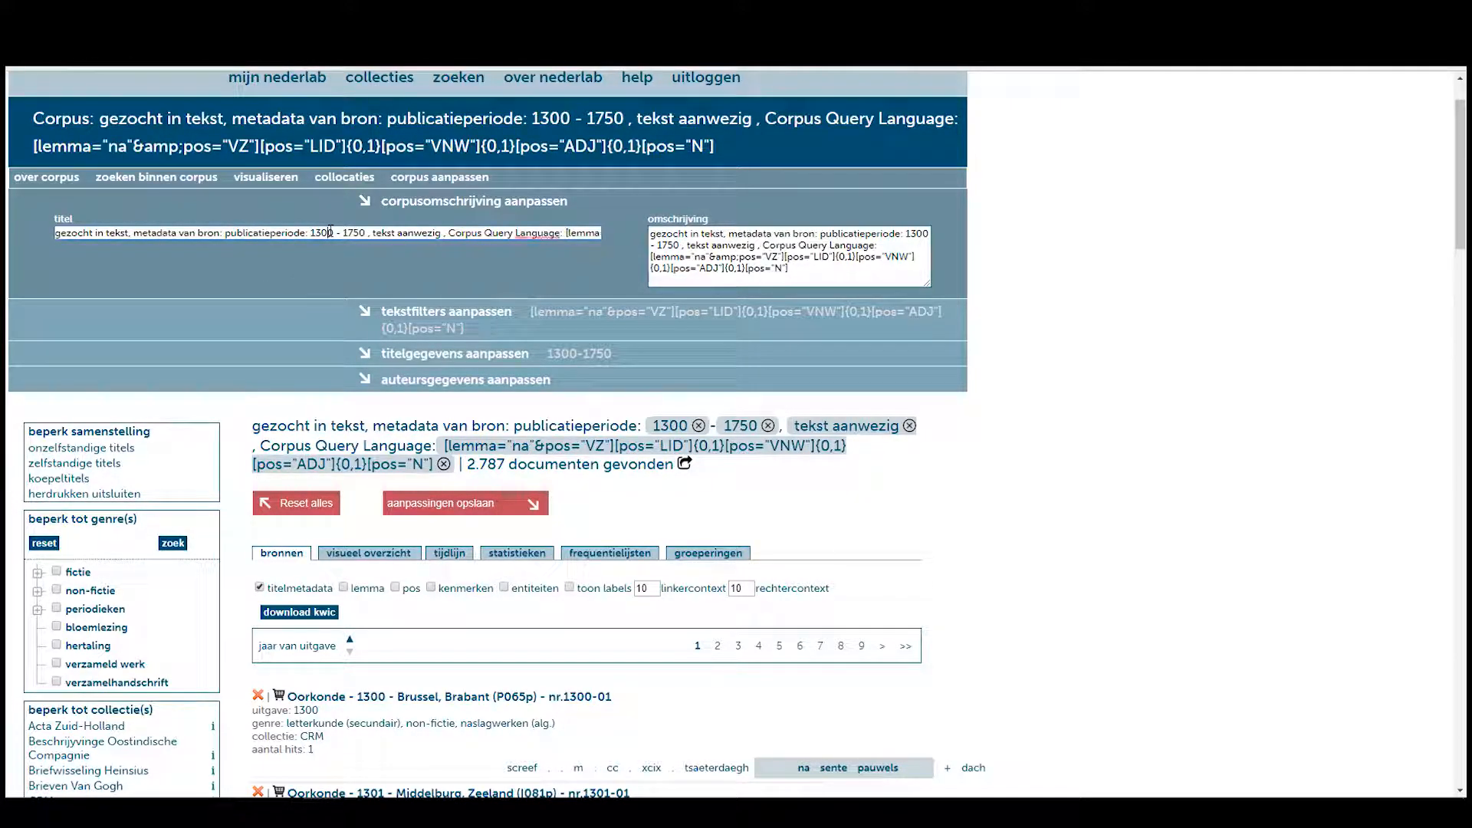
key("ctrl+a")
type("Tut")
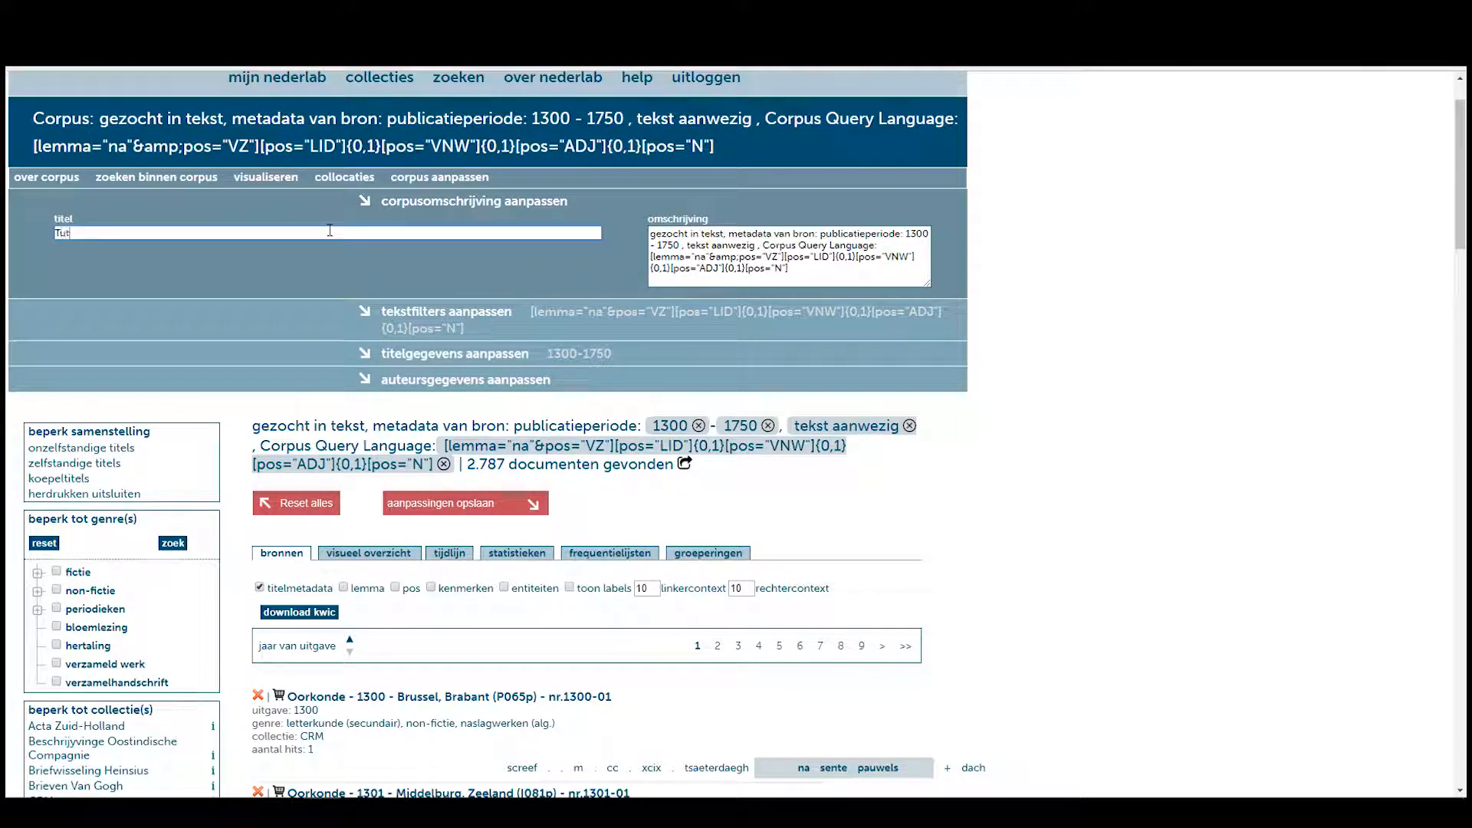
type("orial 4 = na")
key("Left")
key("shift+Left")
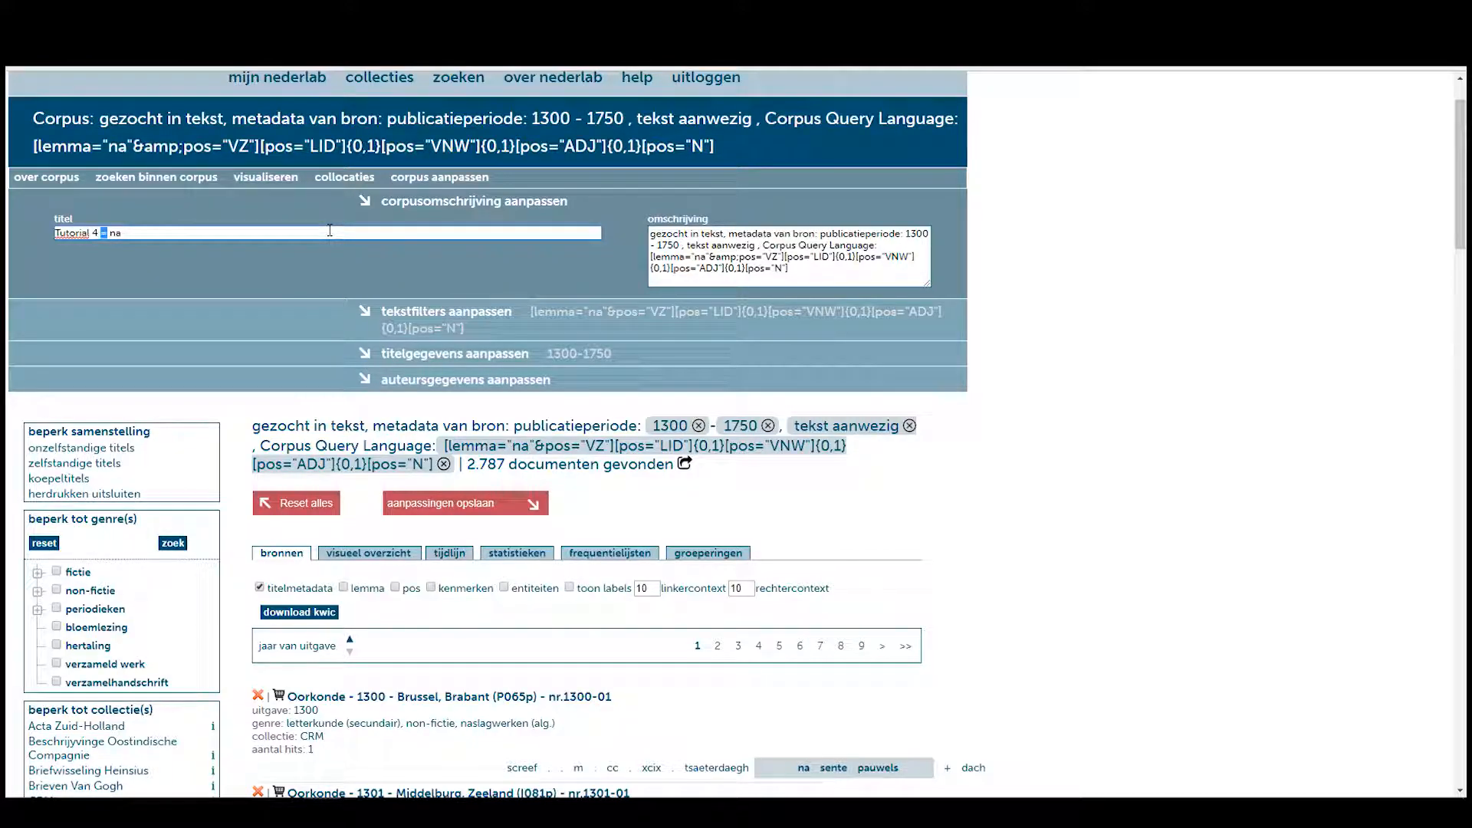
type("-")
left_click_drag(108, 231, 114, 232)
type("N")
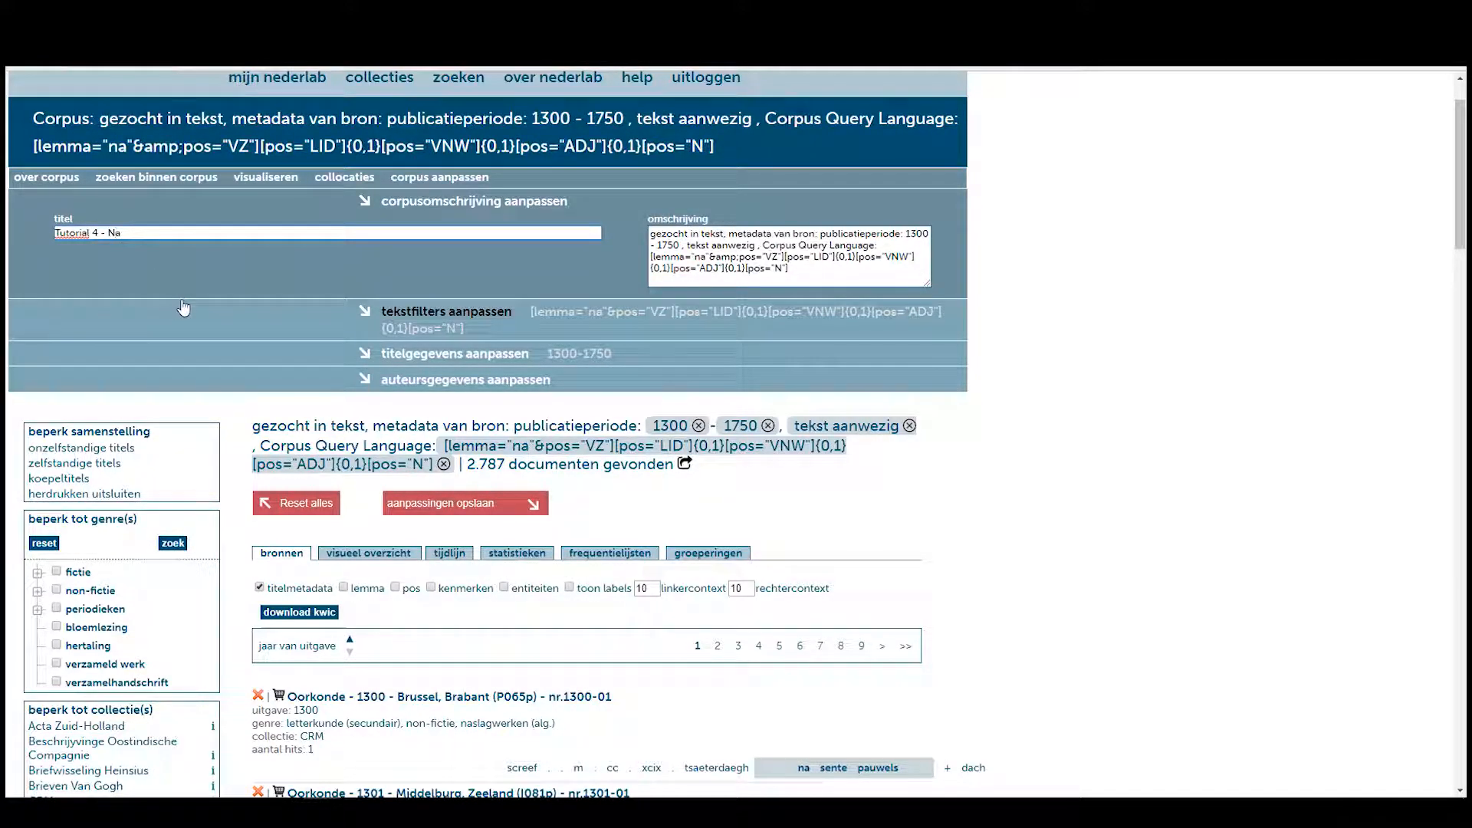
left_click(467, 257)
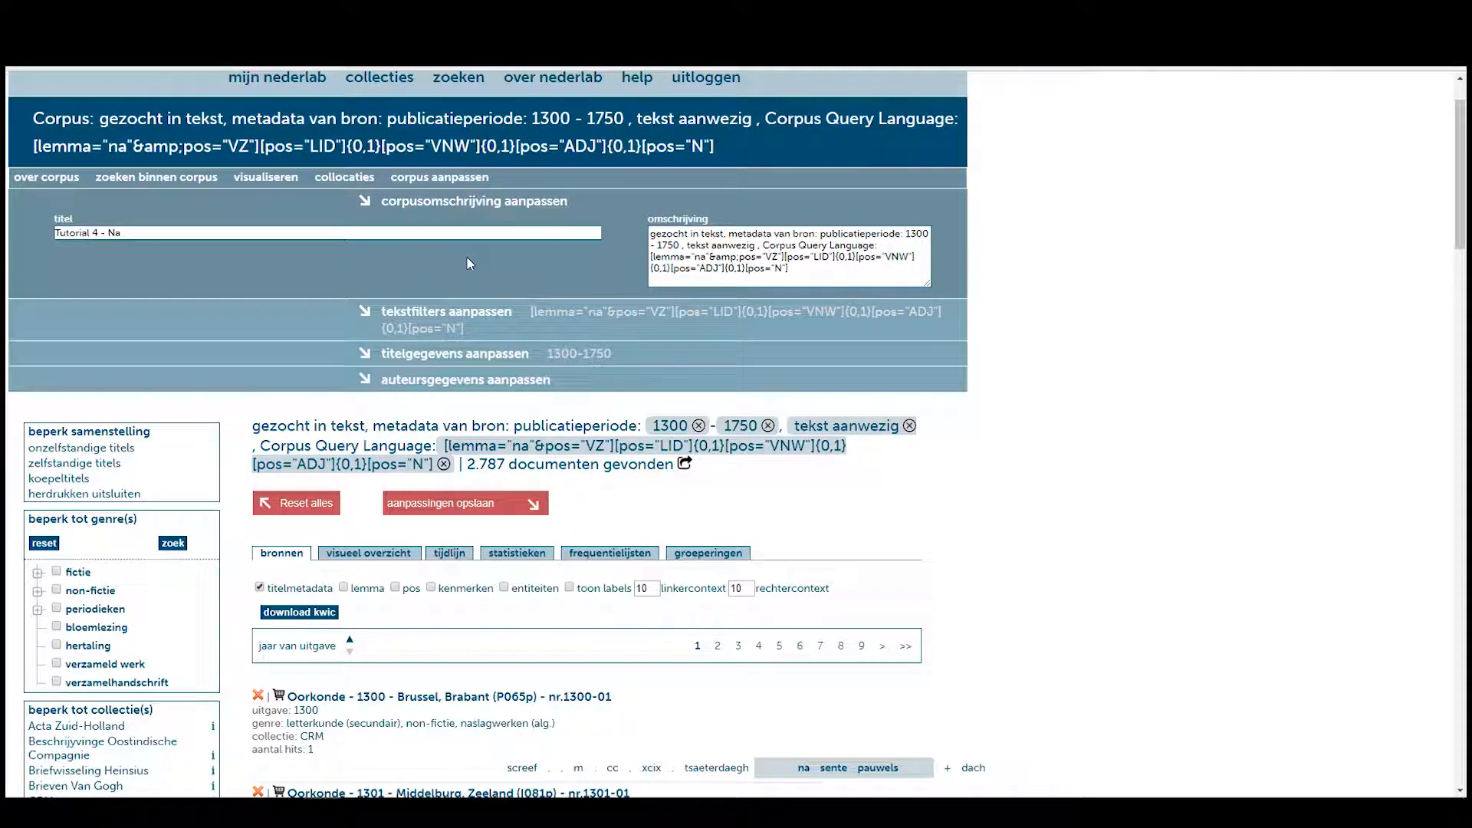
left_click(479, 507)
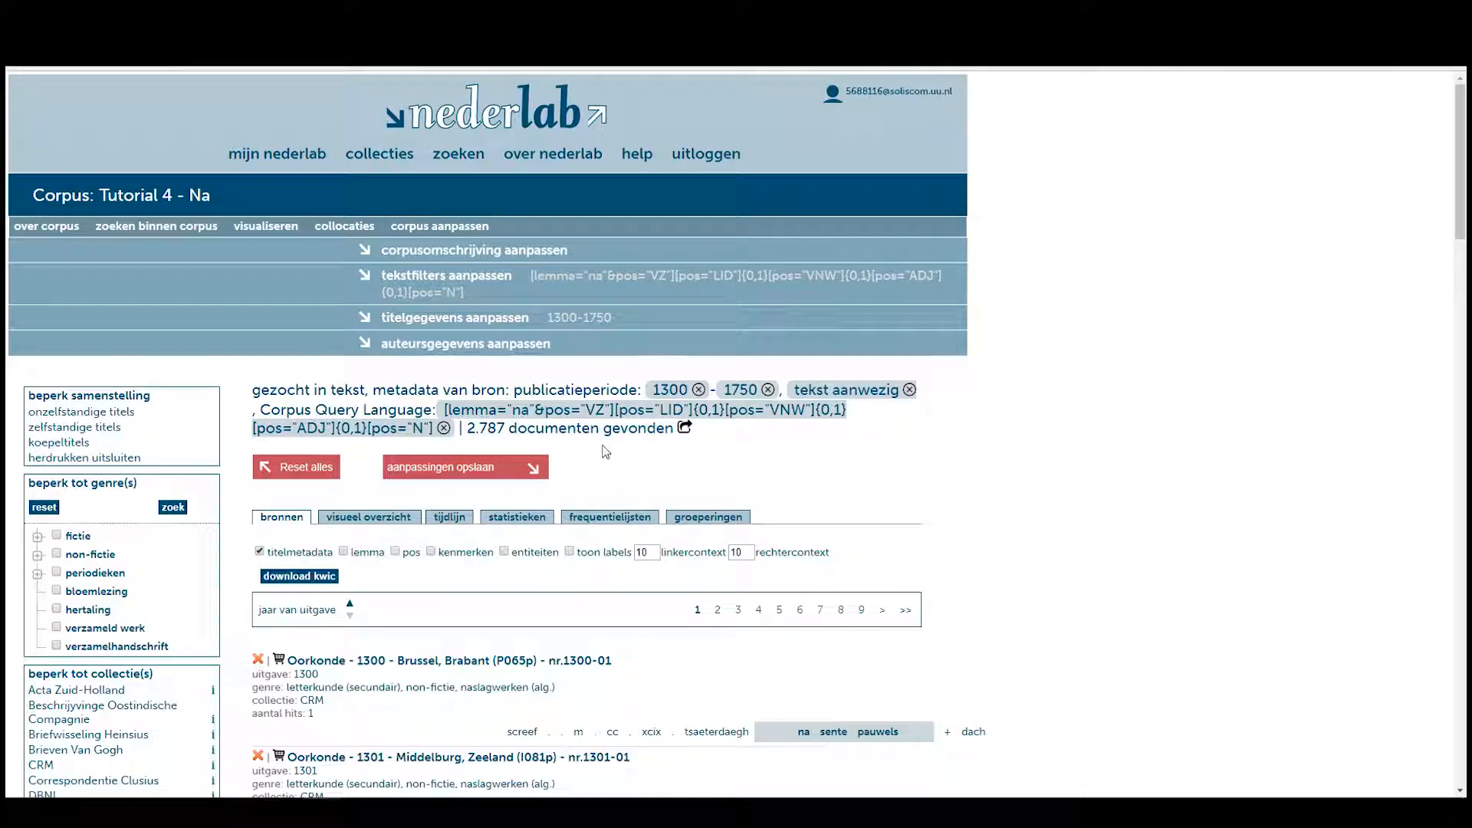
Chart the results on the timeline as hits per number of words in found documents per year.
scroll(619, 449, "down", 2)
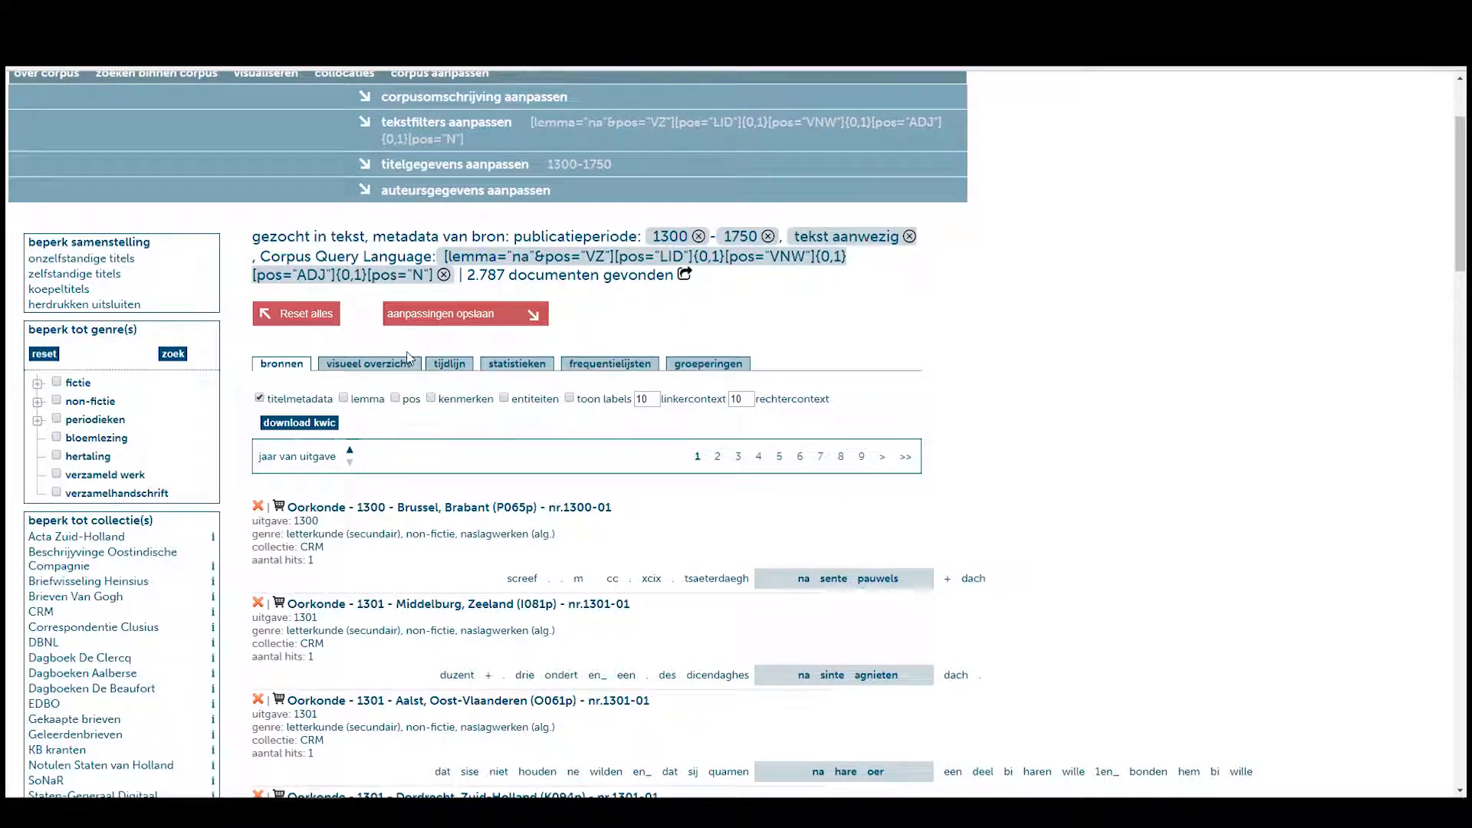
left_click(450, 365)
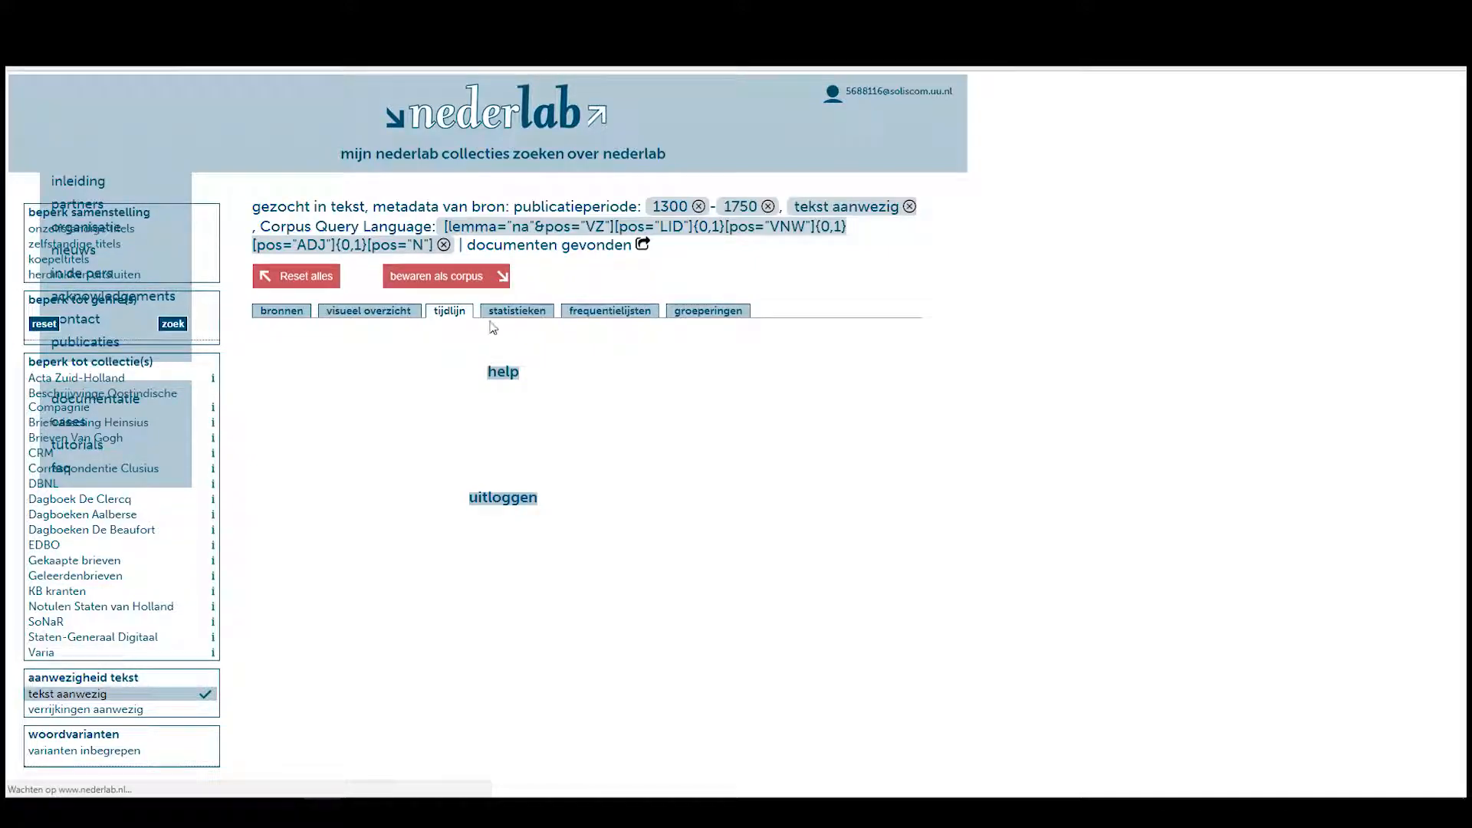
scroll(607, 395, "down", 5)
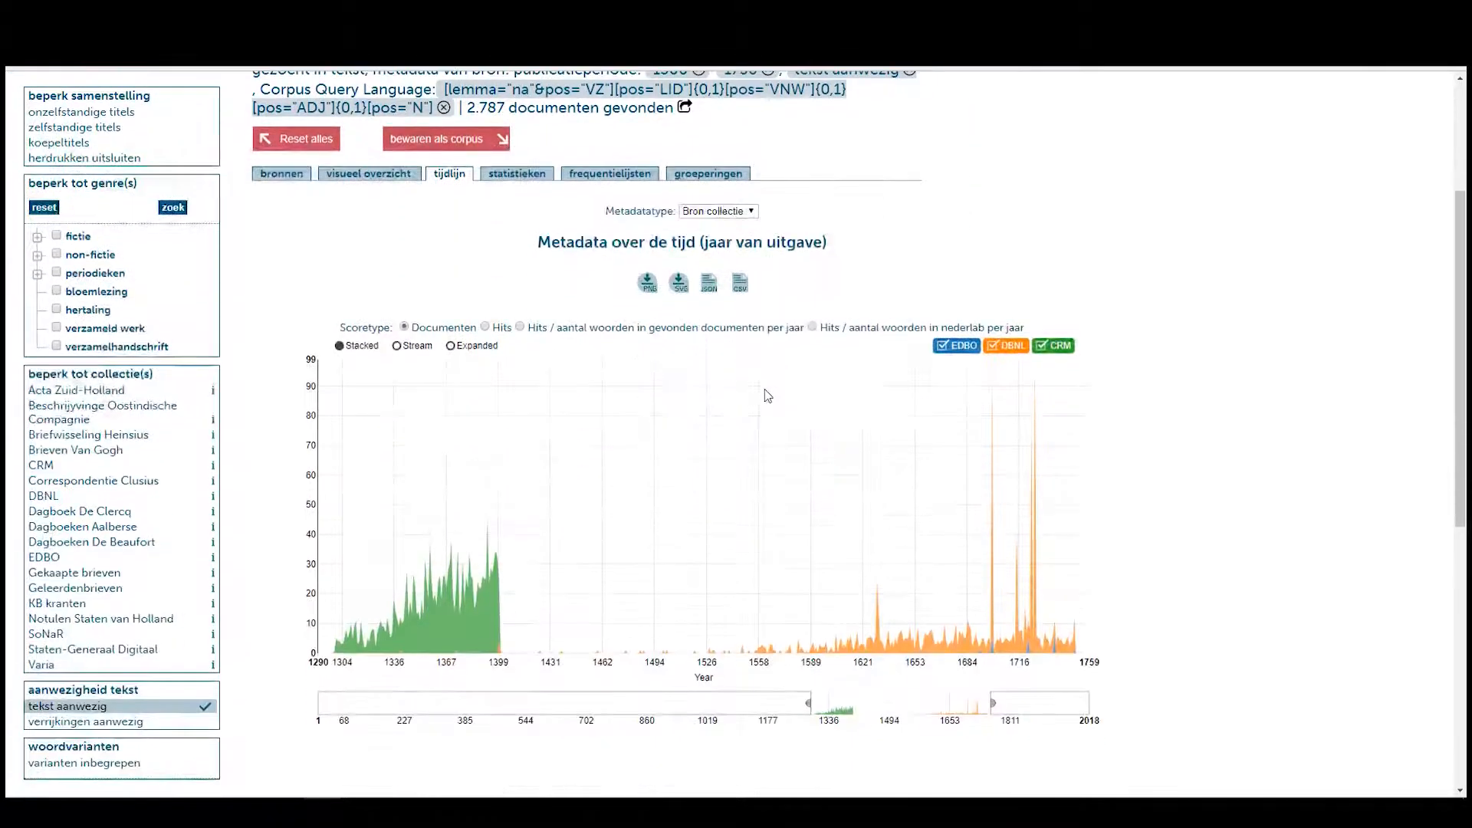
left_click(520, 173)
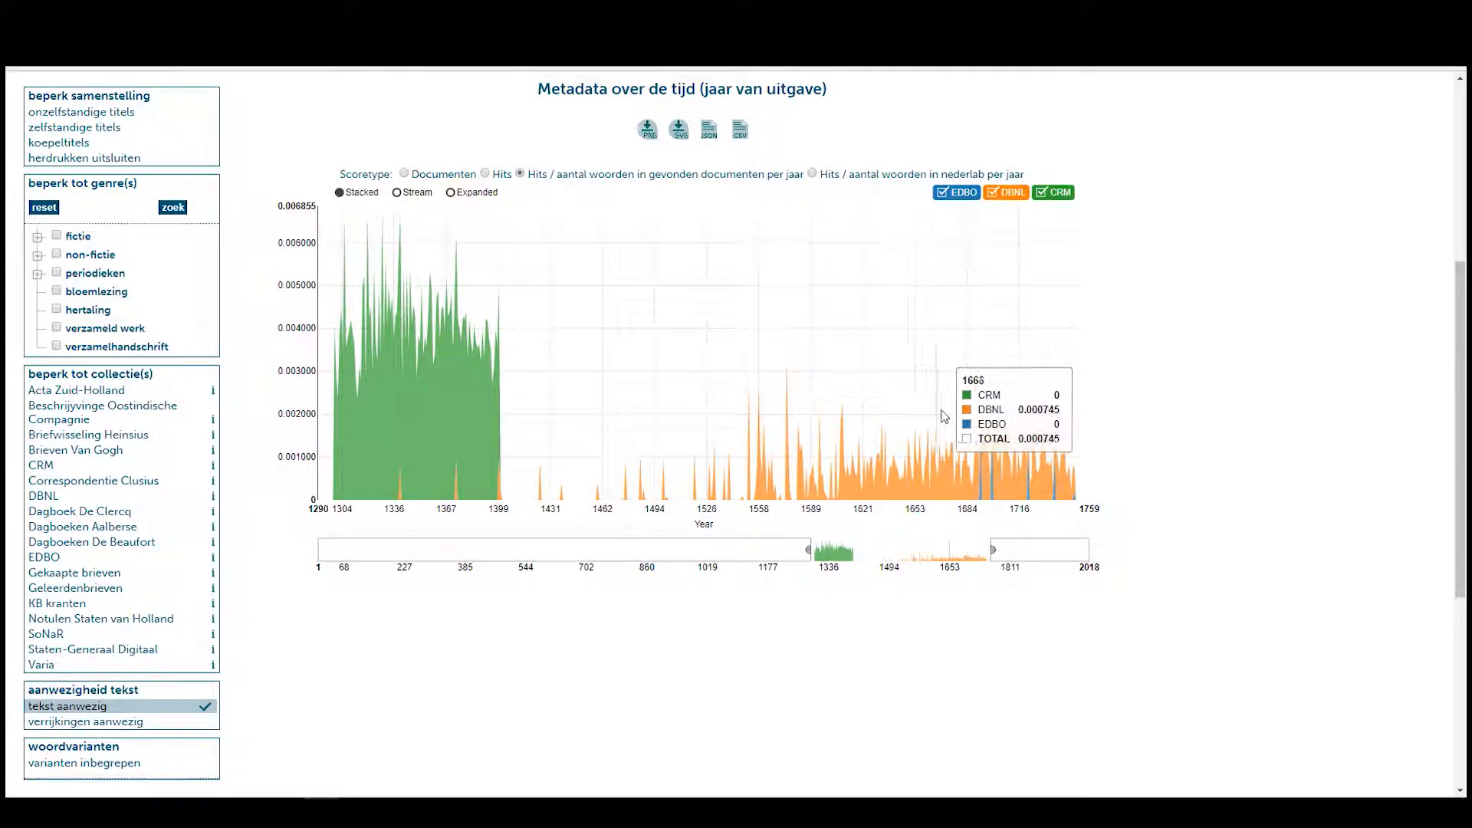
scroll(864, 382, "up", 3)
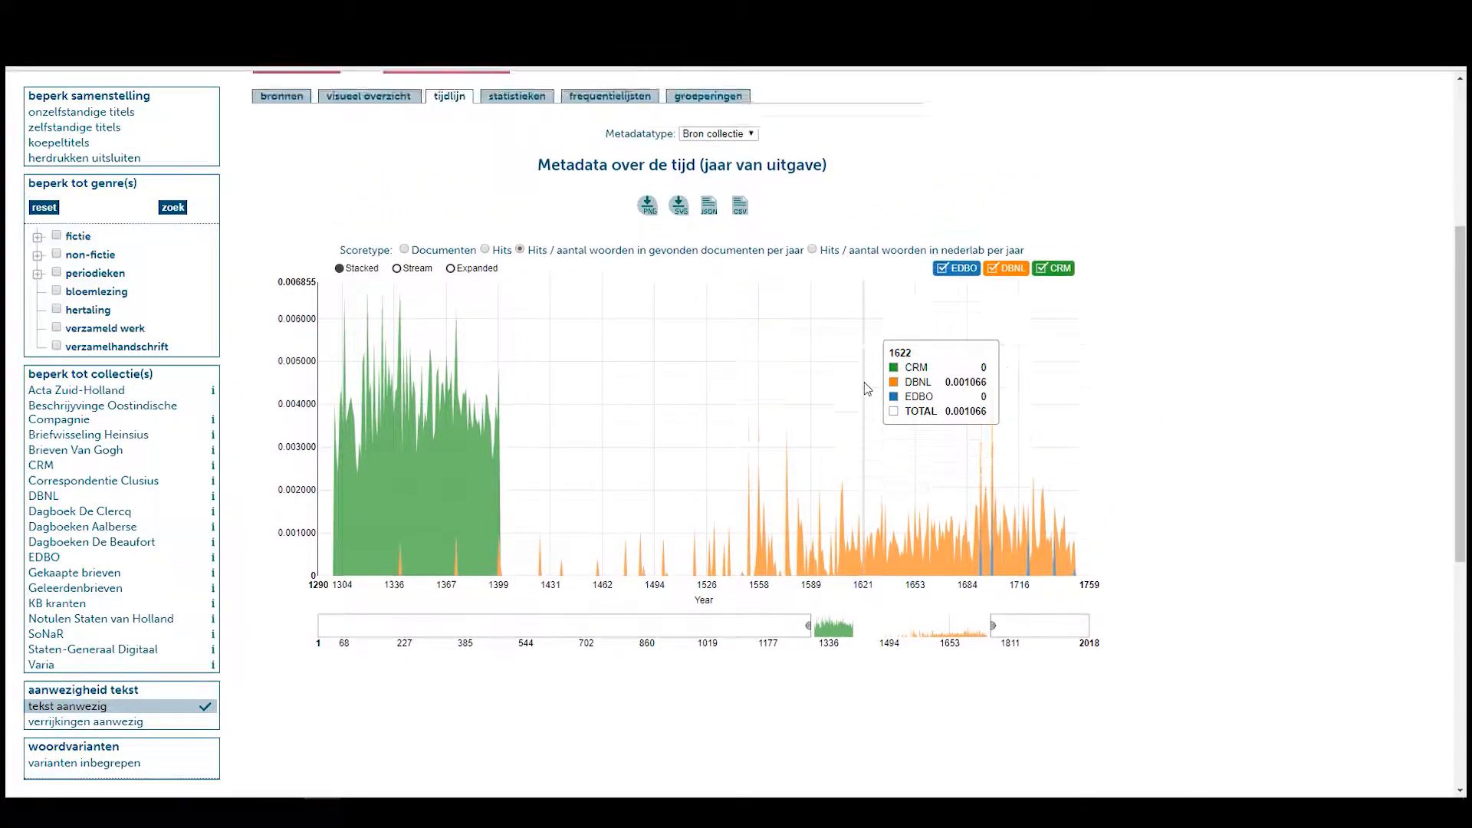
scroll(866, 389, "up", 2)
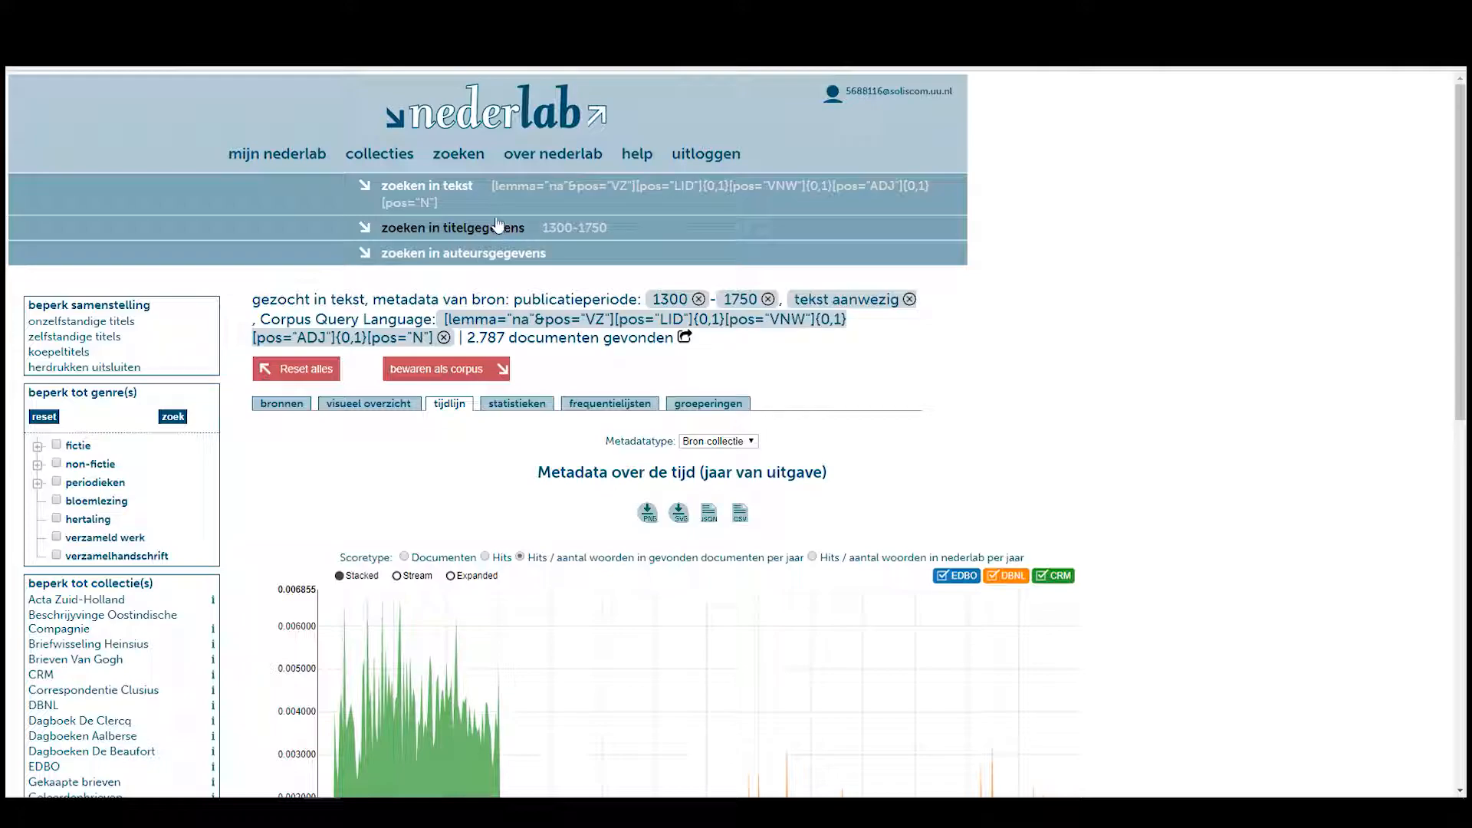
Paste the earlier 'na' CQL query, change 'na' to 'naar', and run the search.
left_click(471, 156)
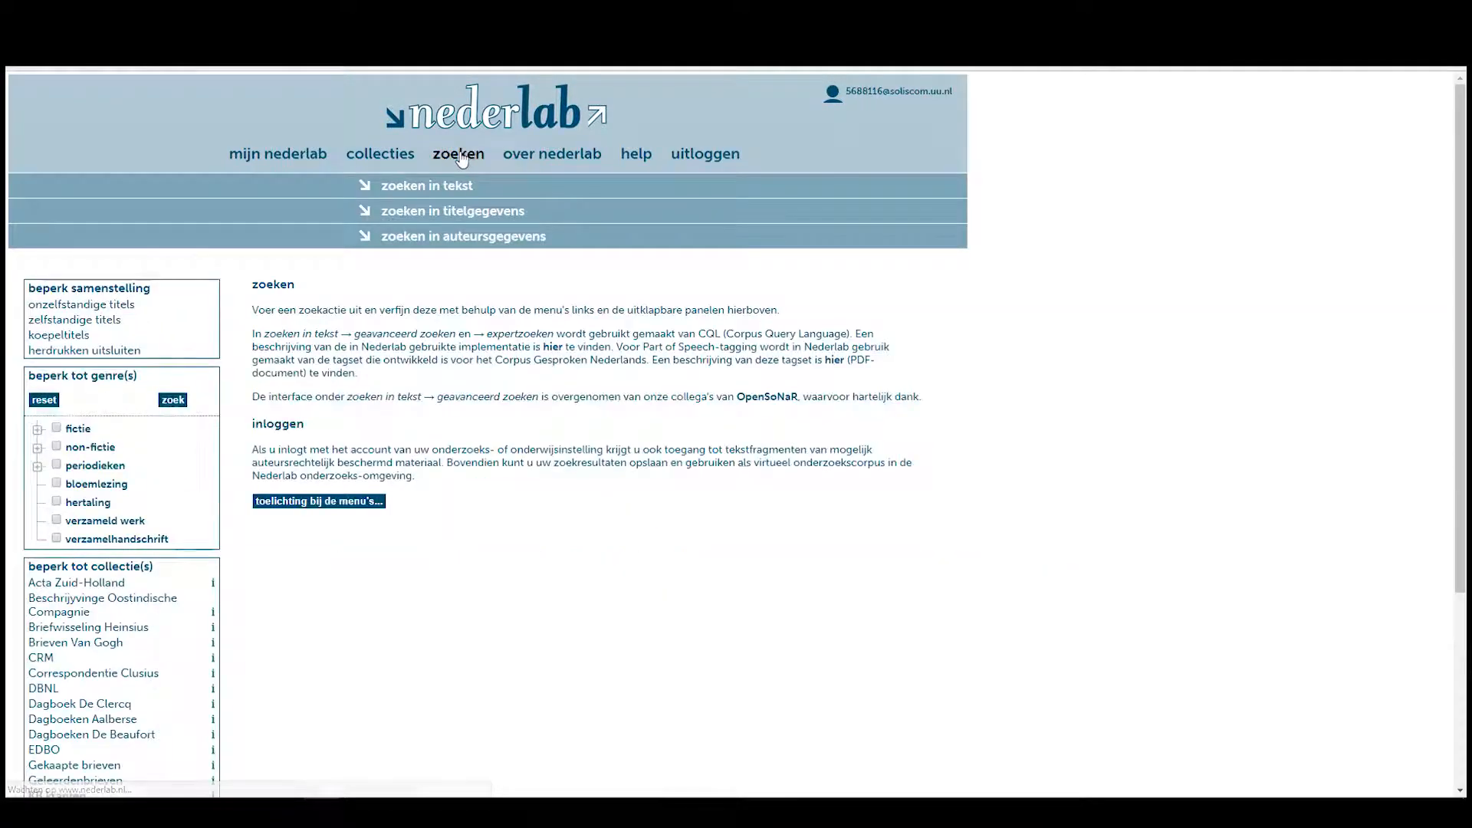
left_click(426, 187)
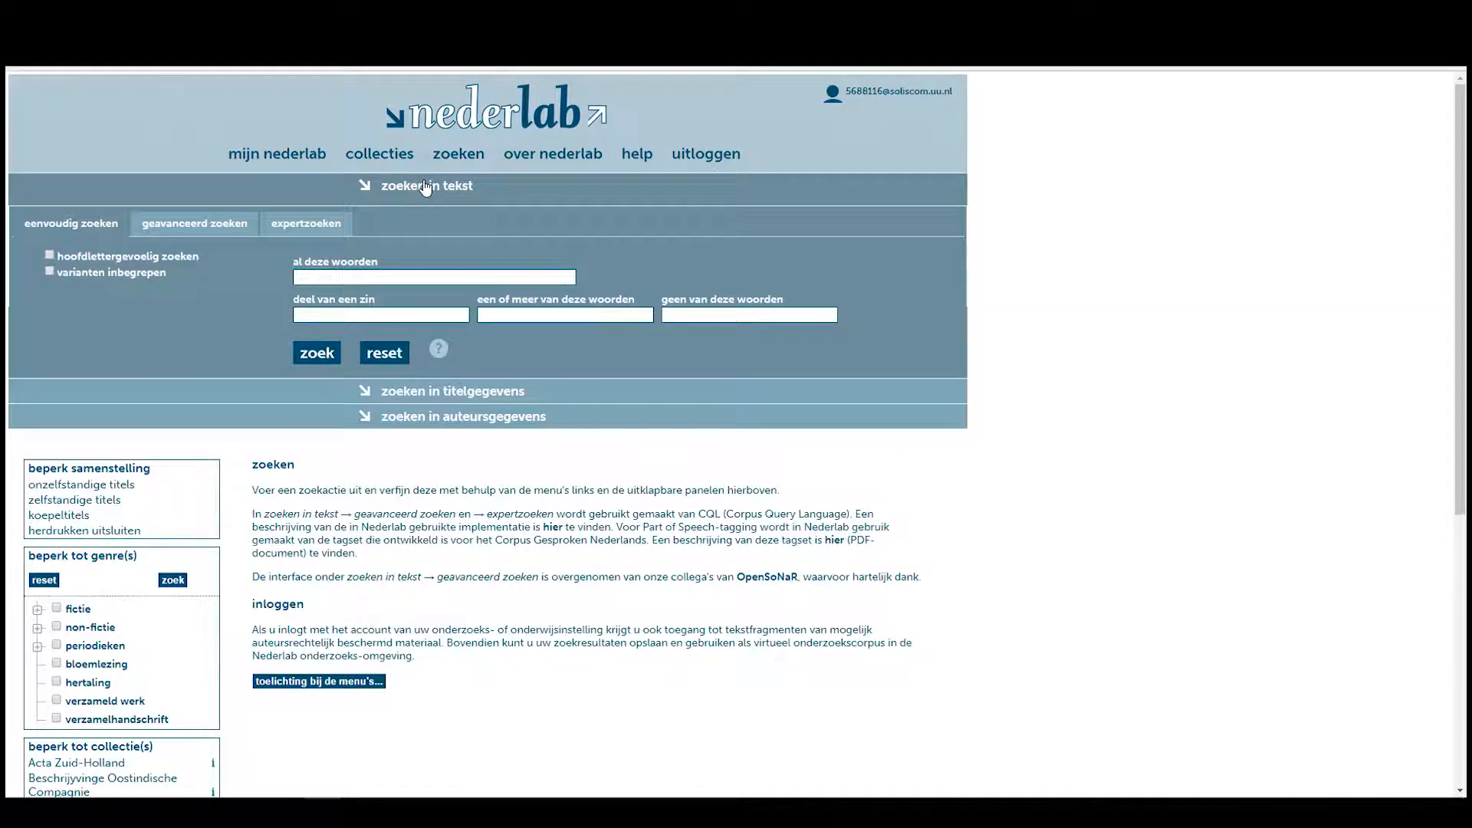
left_click(308, 223)
left_click(248, 324)
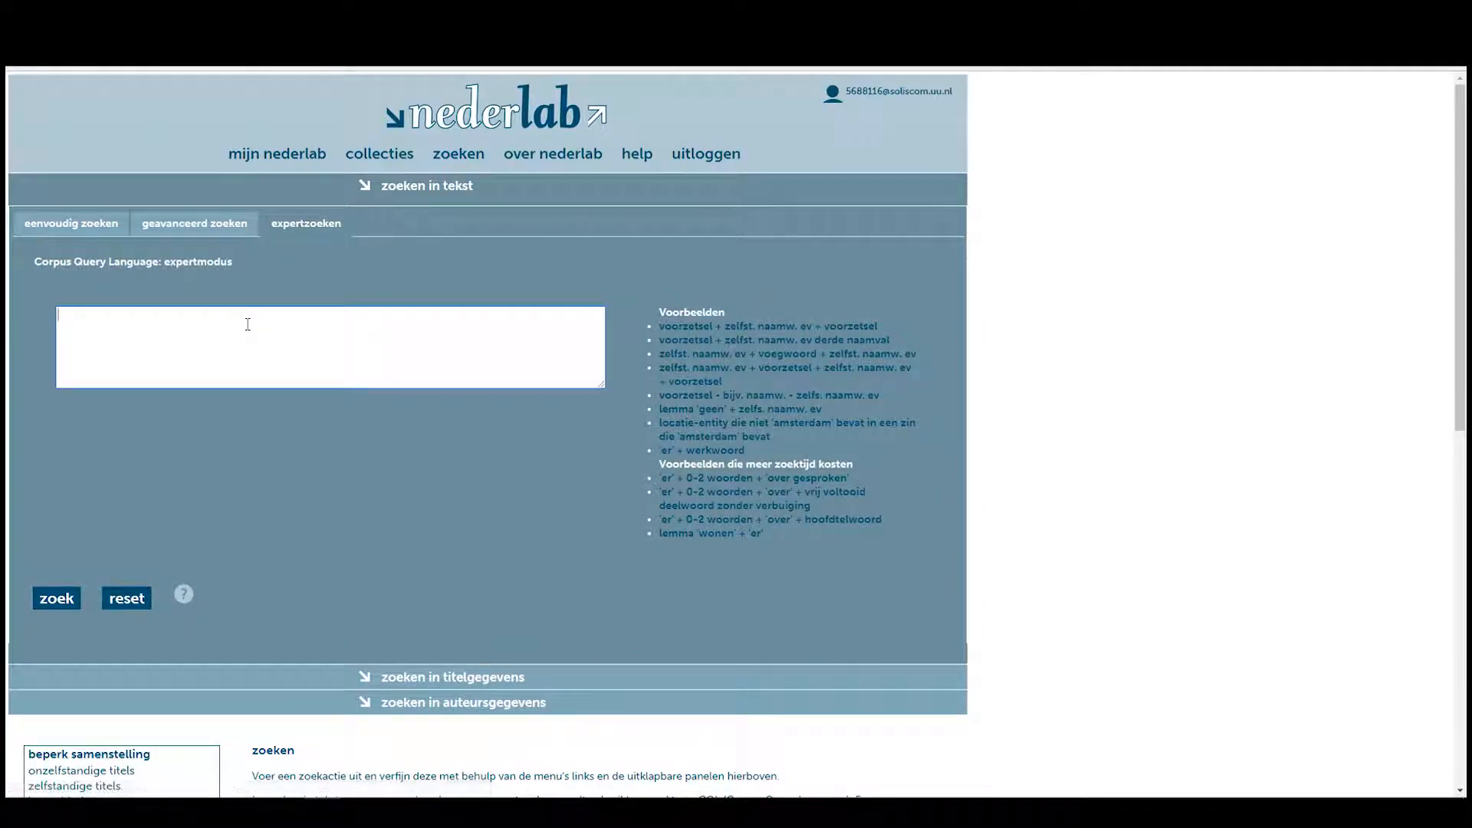
type("[lemma=\"na\"&pos=\"VZ\"][pos=\"LID\"]{0,1}[pos=\"VNW\"]{0,1}[pos=\"ADJ\"]{0,1}[pos=\"N\"]")
left_click(121, 316)
type("ar")
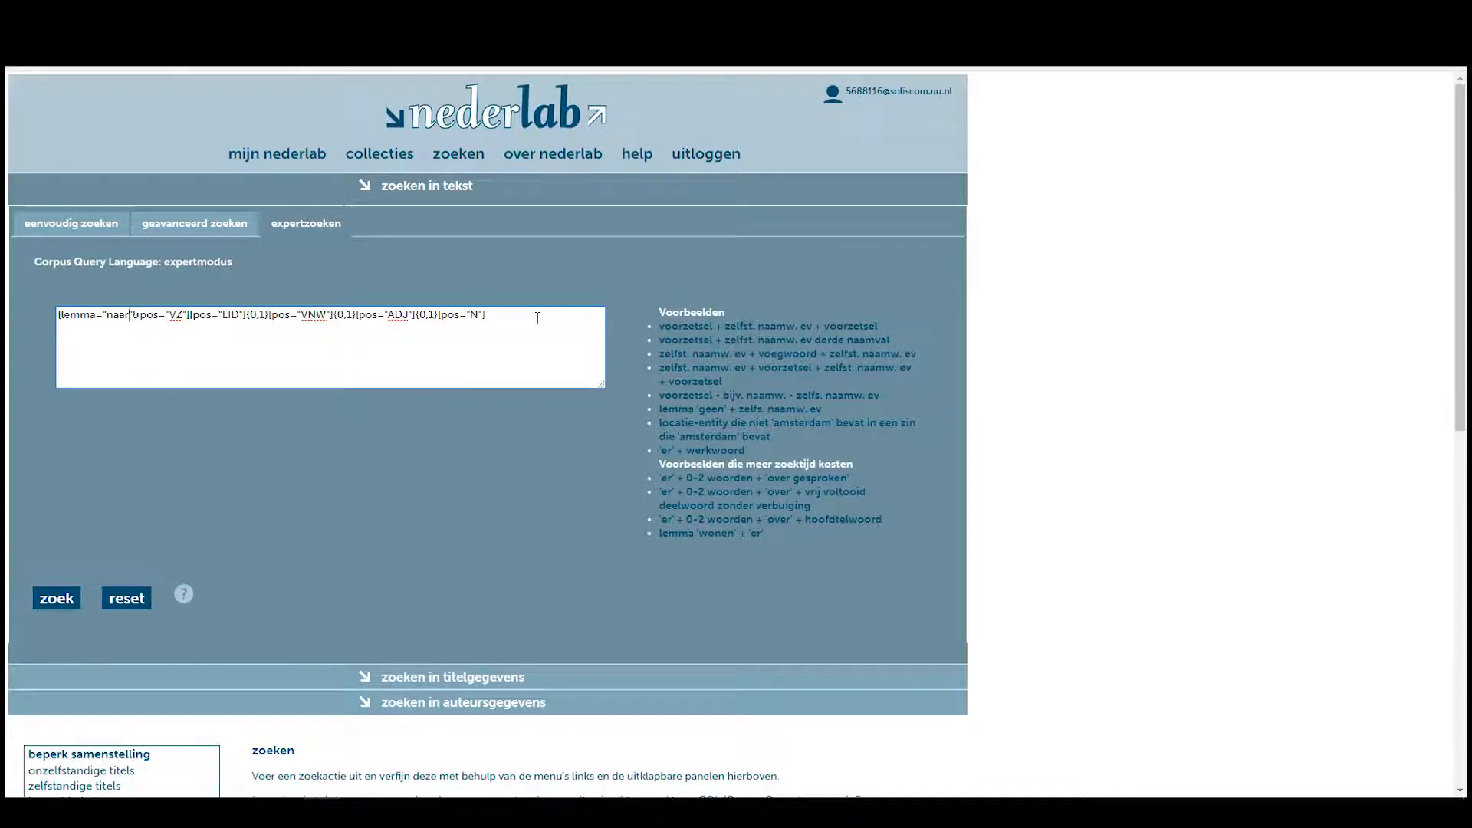
left_click(52, 598)
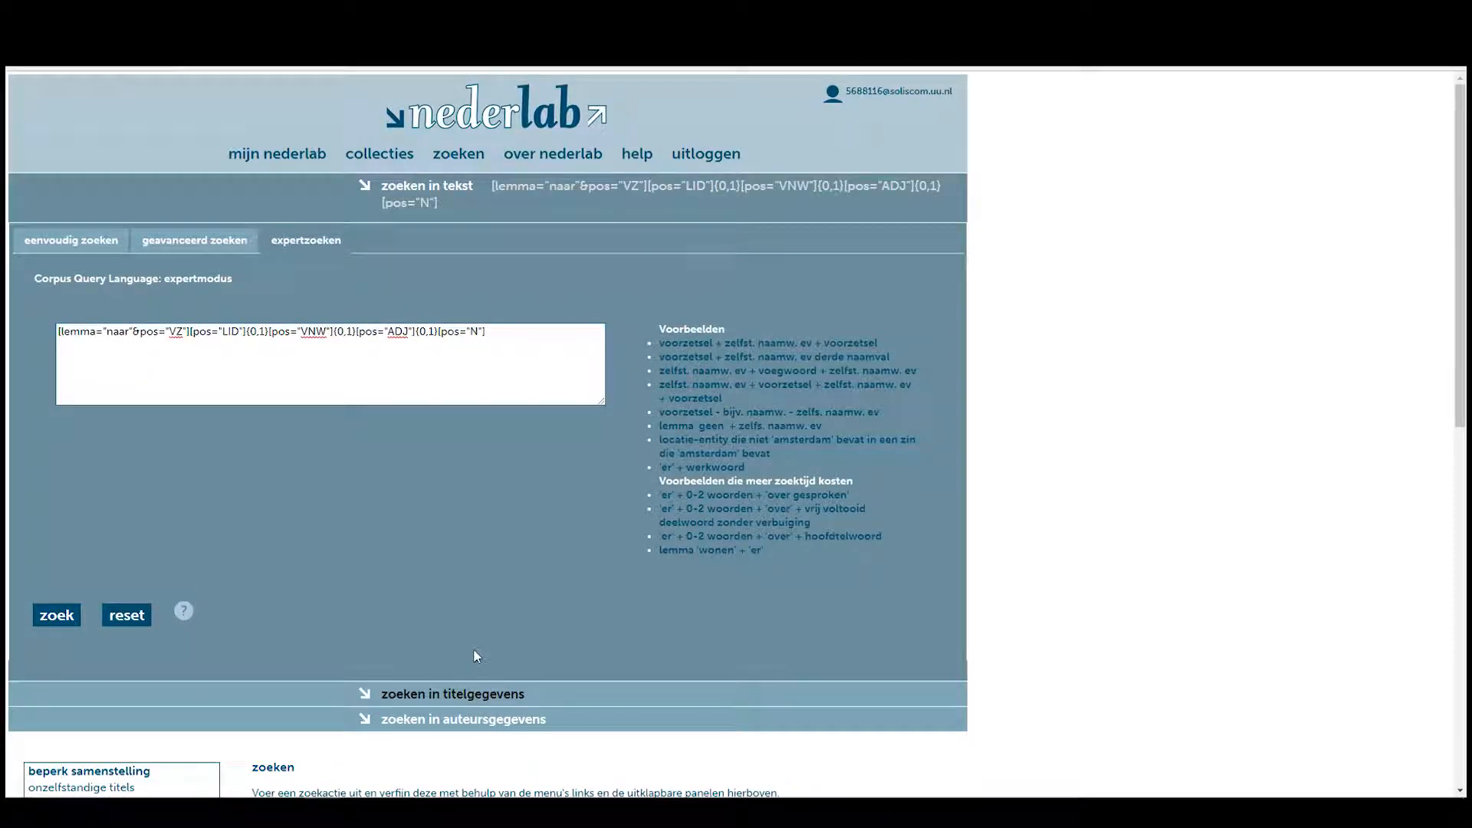
Restrict publication year to 1300–1750 in the title-data filters and rerun the search.
left_click(476, 693)
scroll(366, 349, "down", 3)
scroll(366, 349, "up", 3)
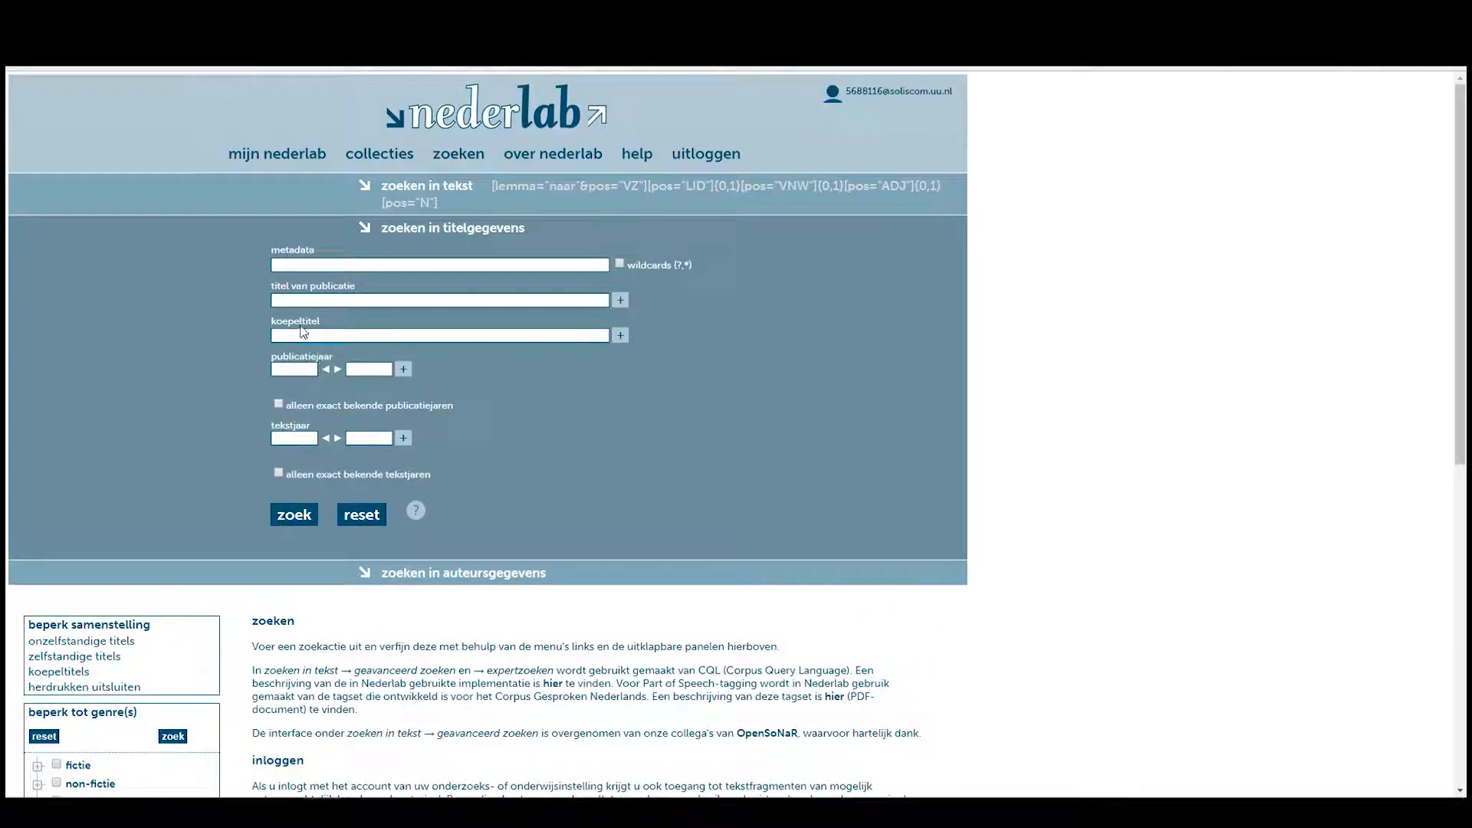
left_click(295, 369)
left_click(298, 389)
left_click(369, 369)
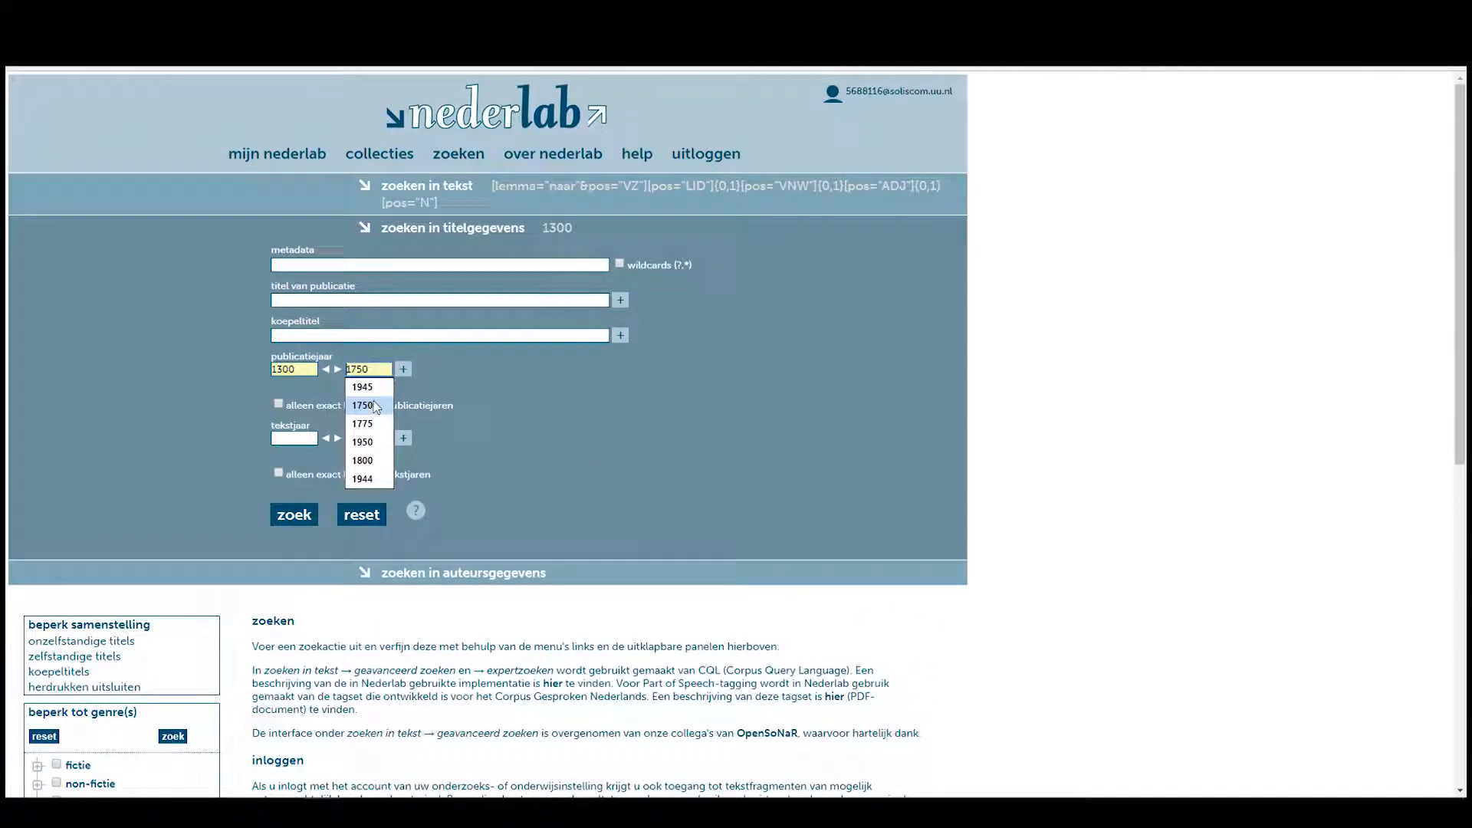
left_click(365, 405)
left_click(299, 521)
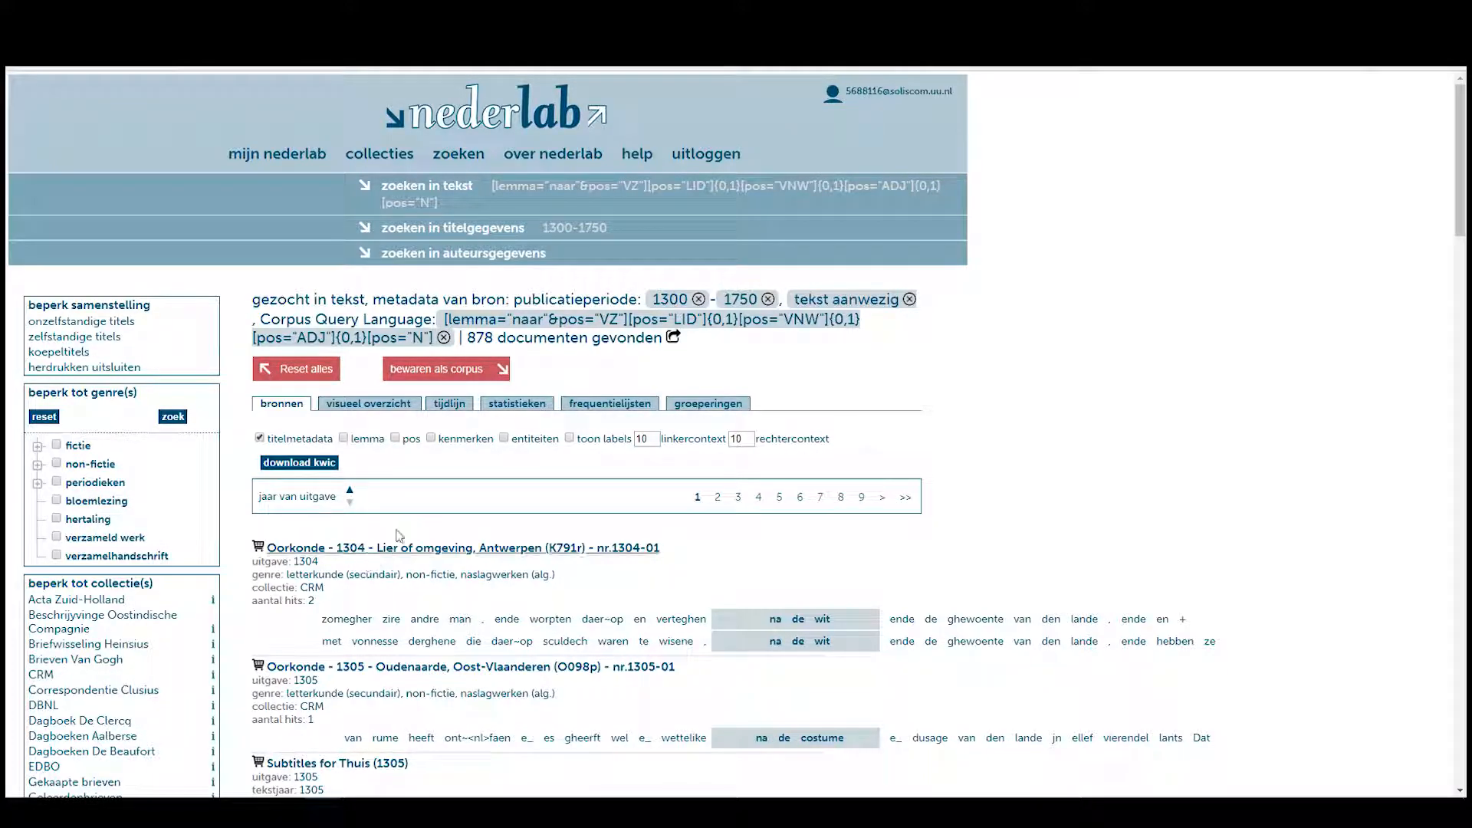
left_click_drag(466, 338, 493, 339)
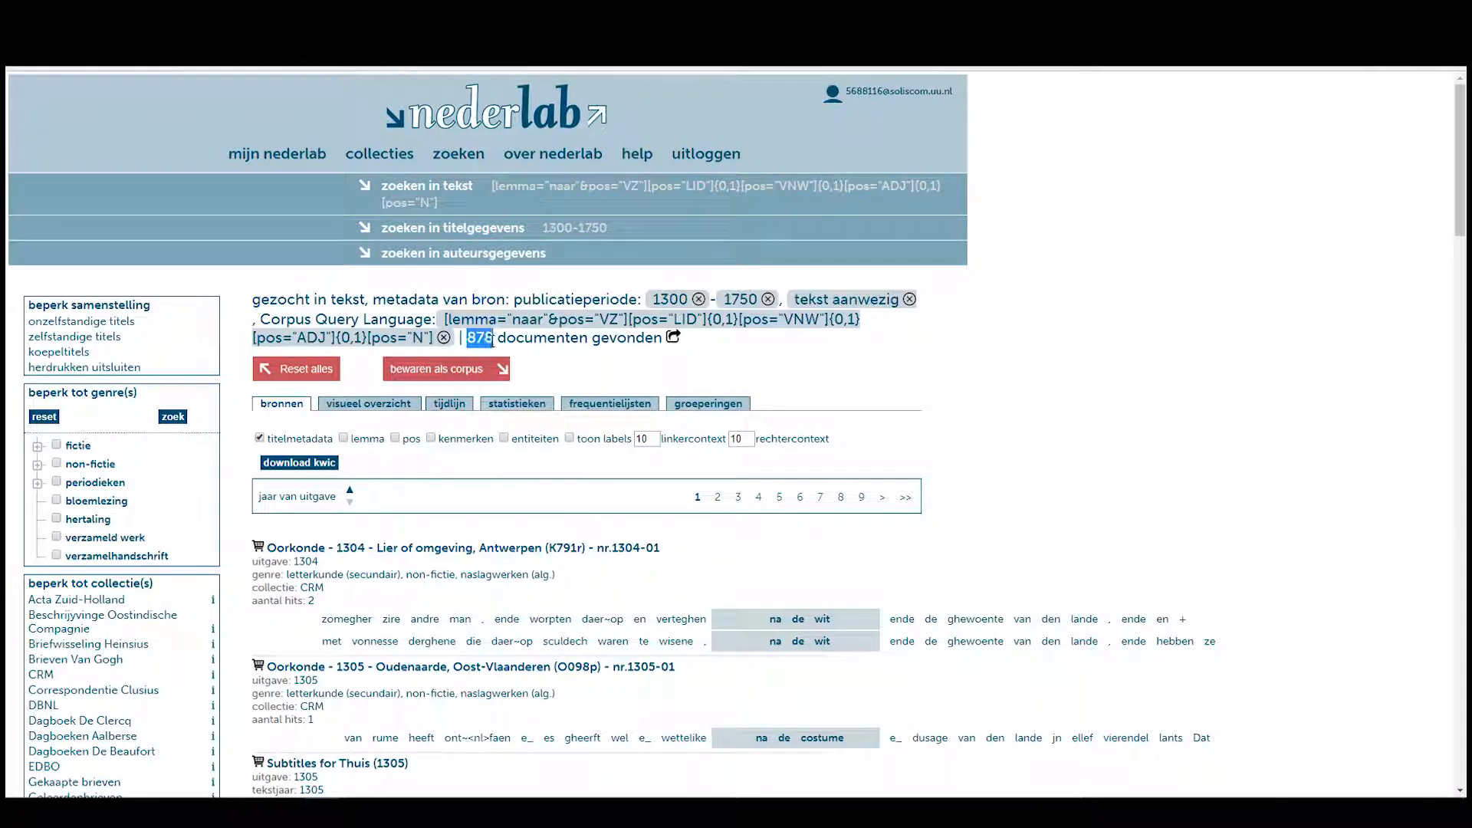
left_click(535, 335)
scroll(528, 356, "down", 4)
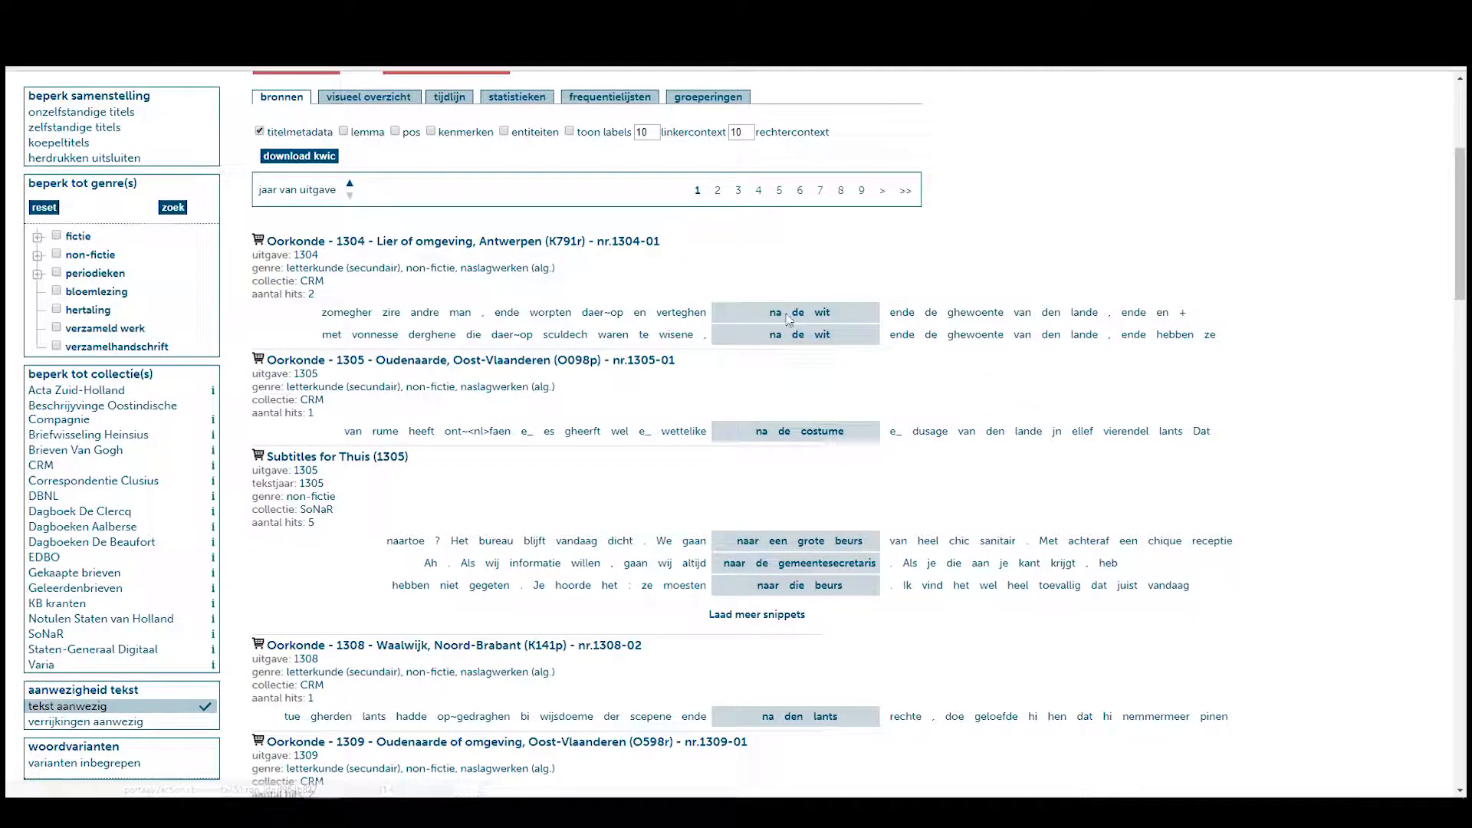
left_click_drag(769, 312, 781, 312)
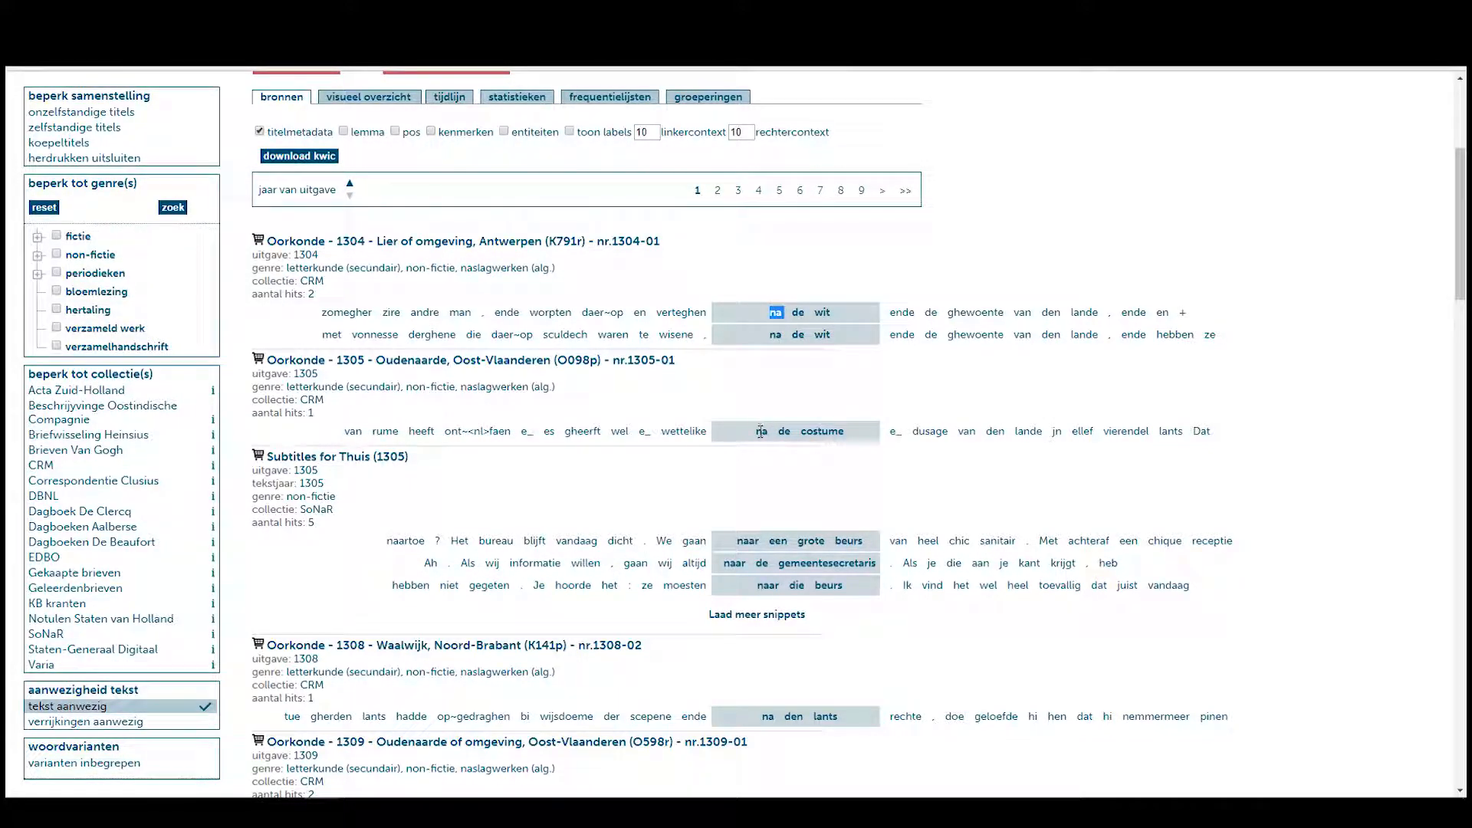
scroll(536, 238, "up", 3)
scroll(520, 232, "down", 4)
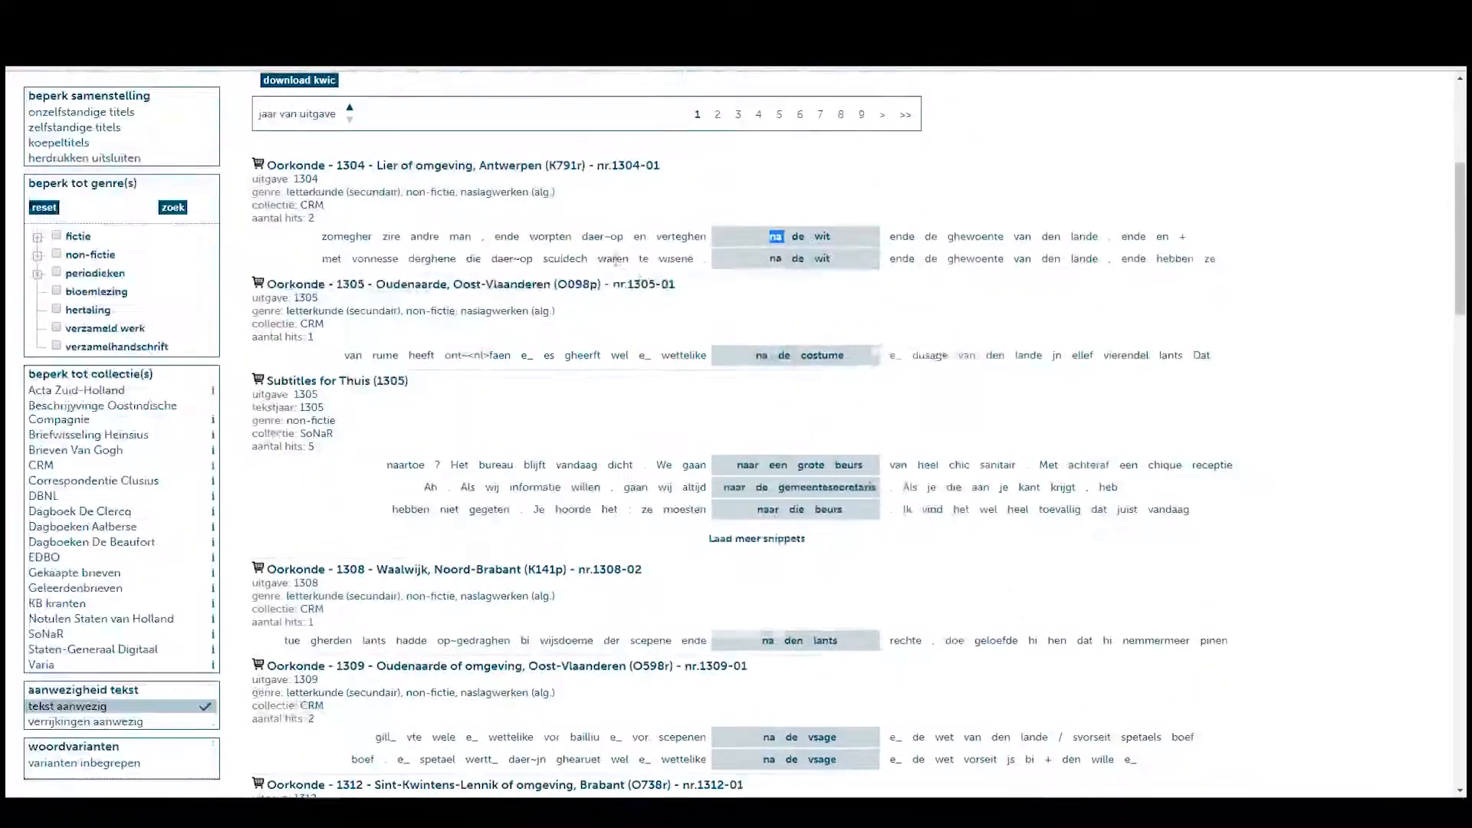
double_click(774, 237)
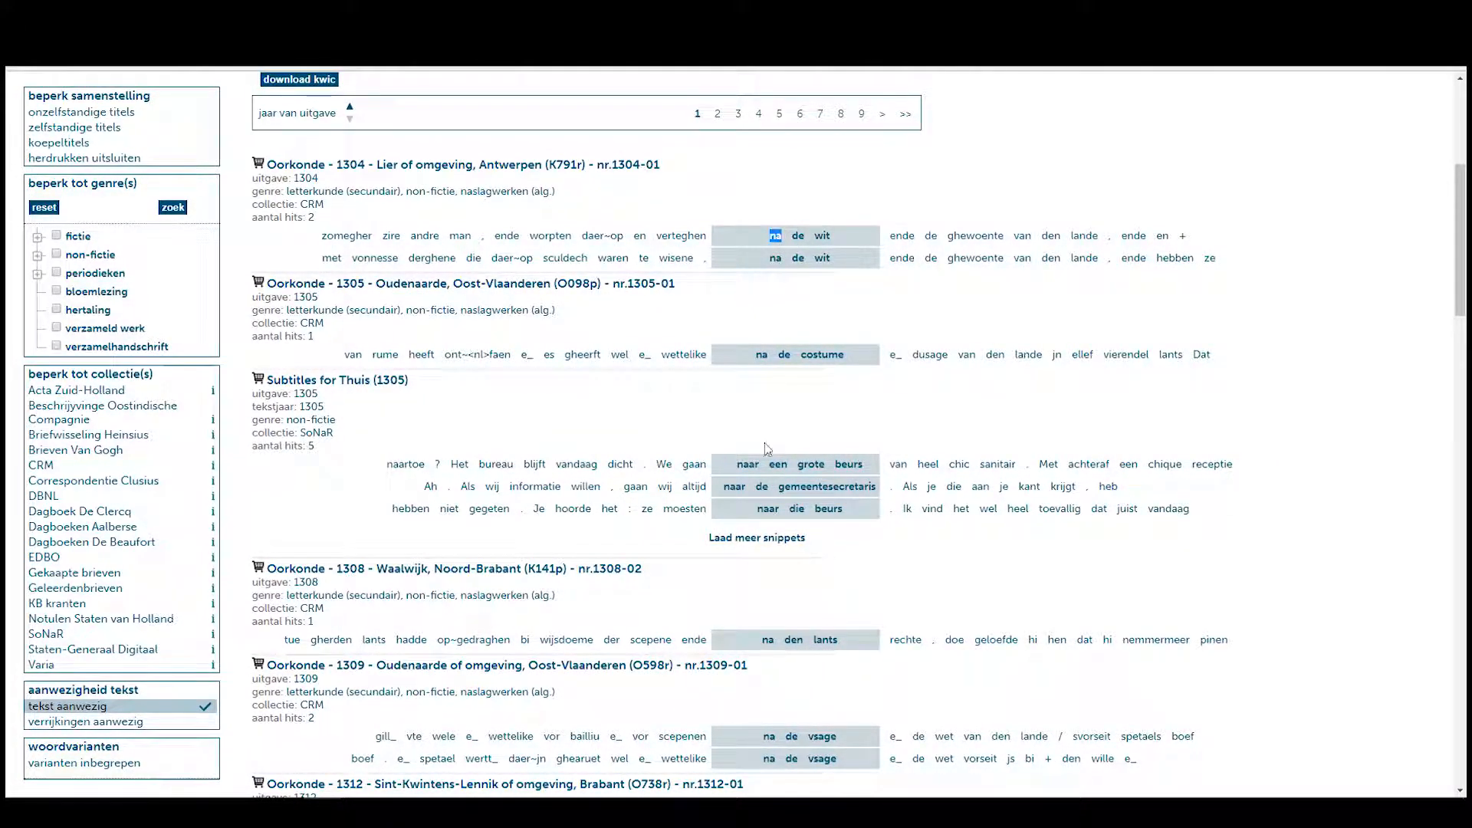
scroll(707, 458, "down", 3)
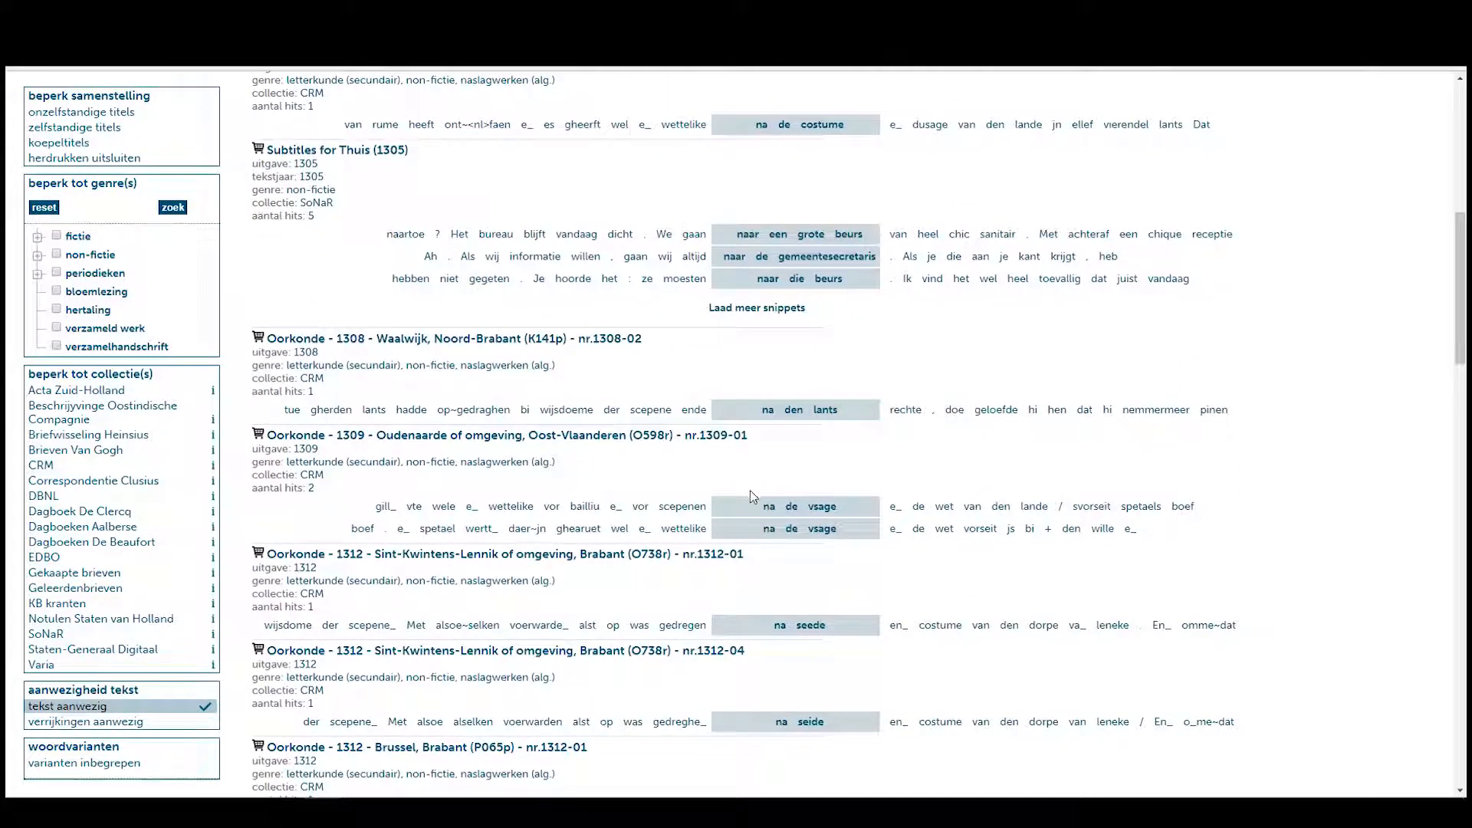
double_click(773, 503)
scroll(755, 421, "down", 9)
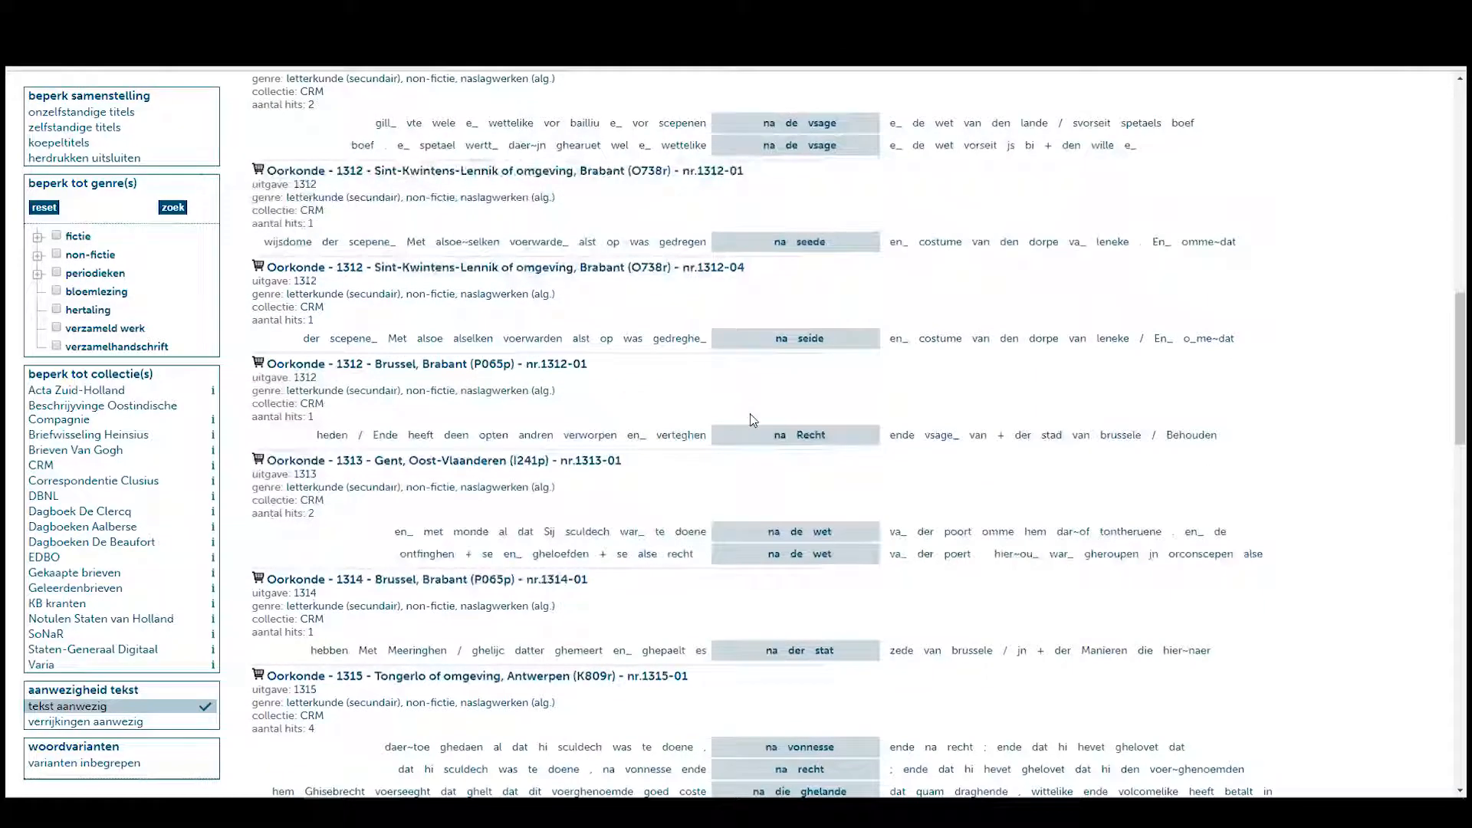
scroll(755, 422, "down", 5)
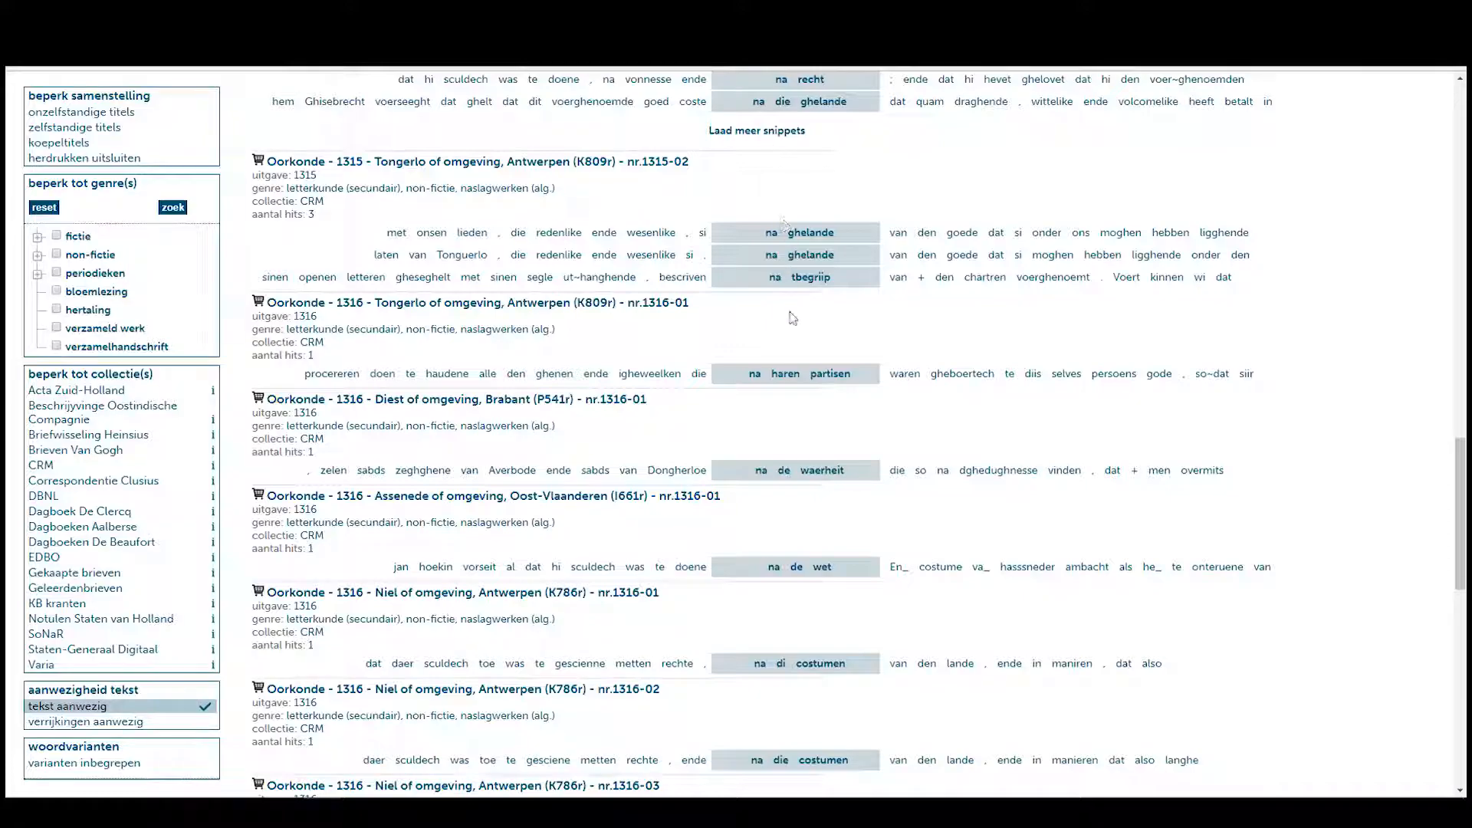
scroll(797, 460, "down", 5)
scroll(804, 479, "down", 3)
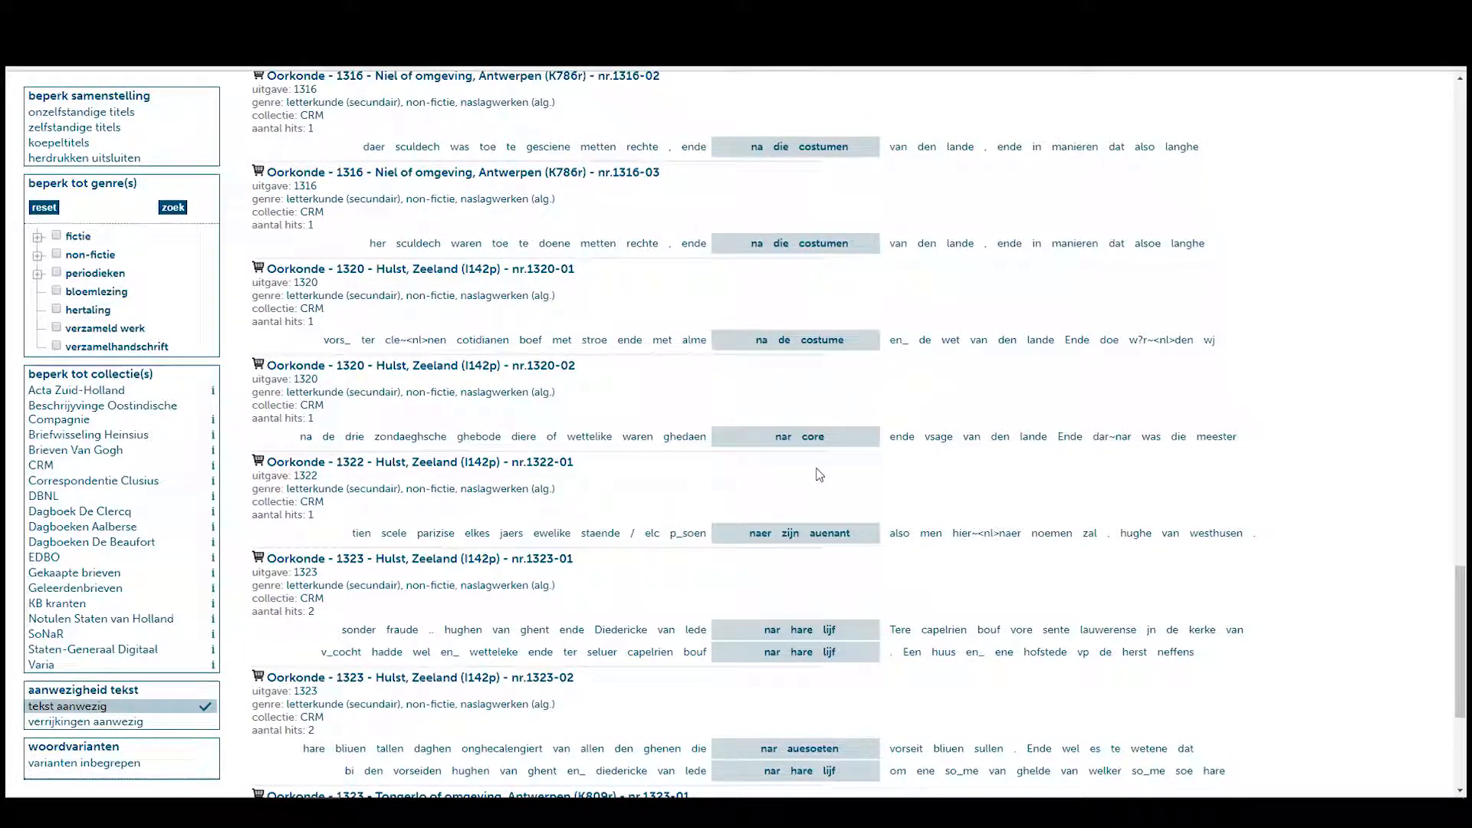
scroll(819, 475, "up", 20)
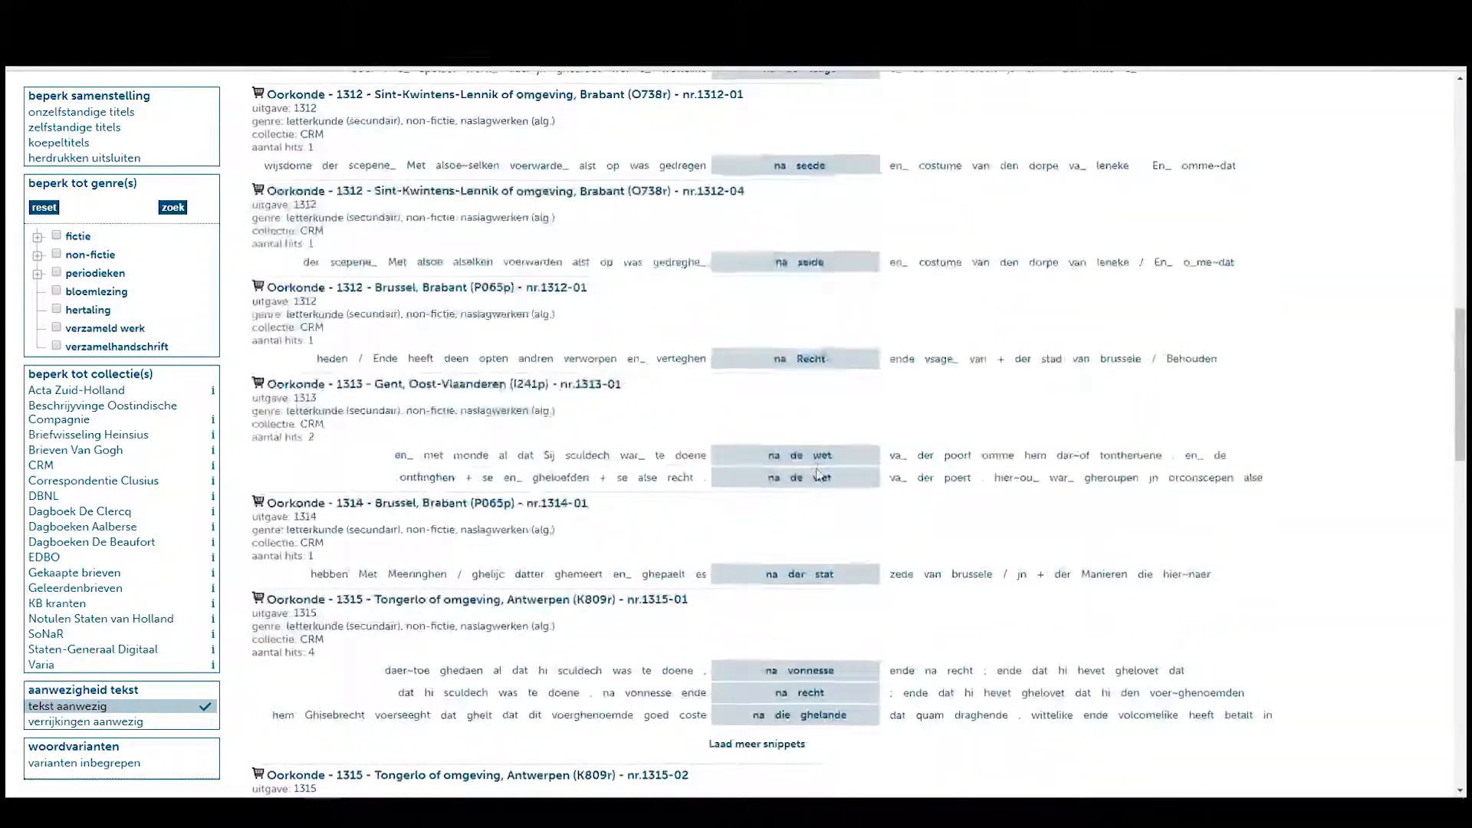
scroll(817, 469, "up", 10)
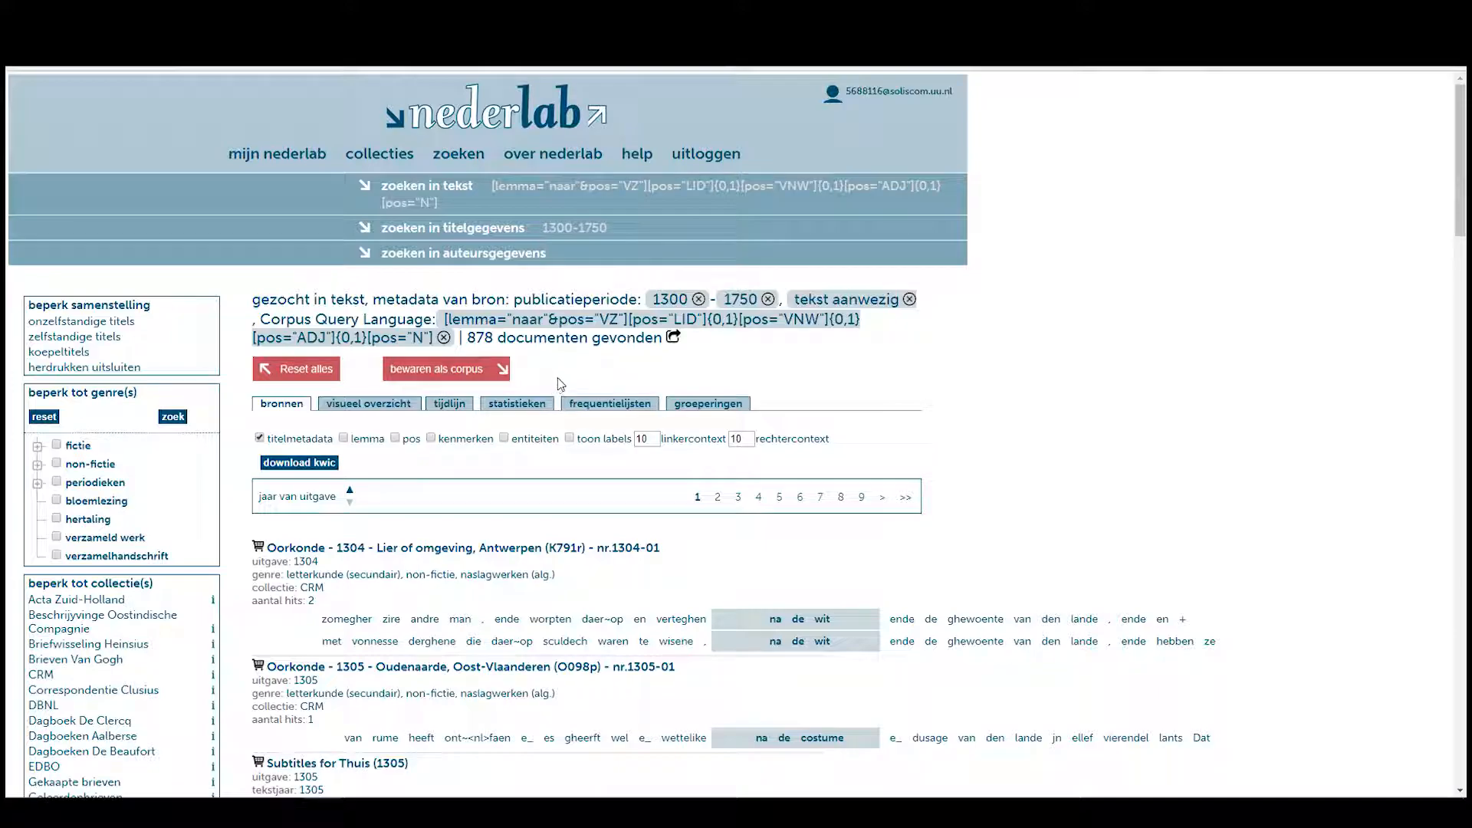
Group the 'naar' hits by lemma in the groupings view, showing naar zyn on top.
left_click(712, 406)
left_click(376, 468)
left_click(360, 495)
left_click(491, 469)
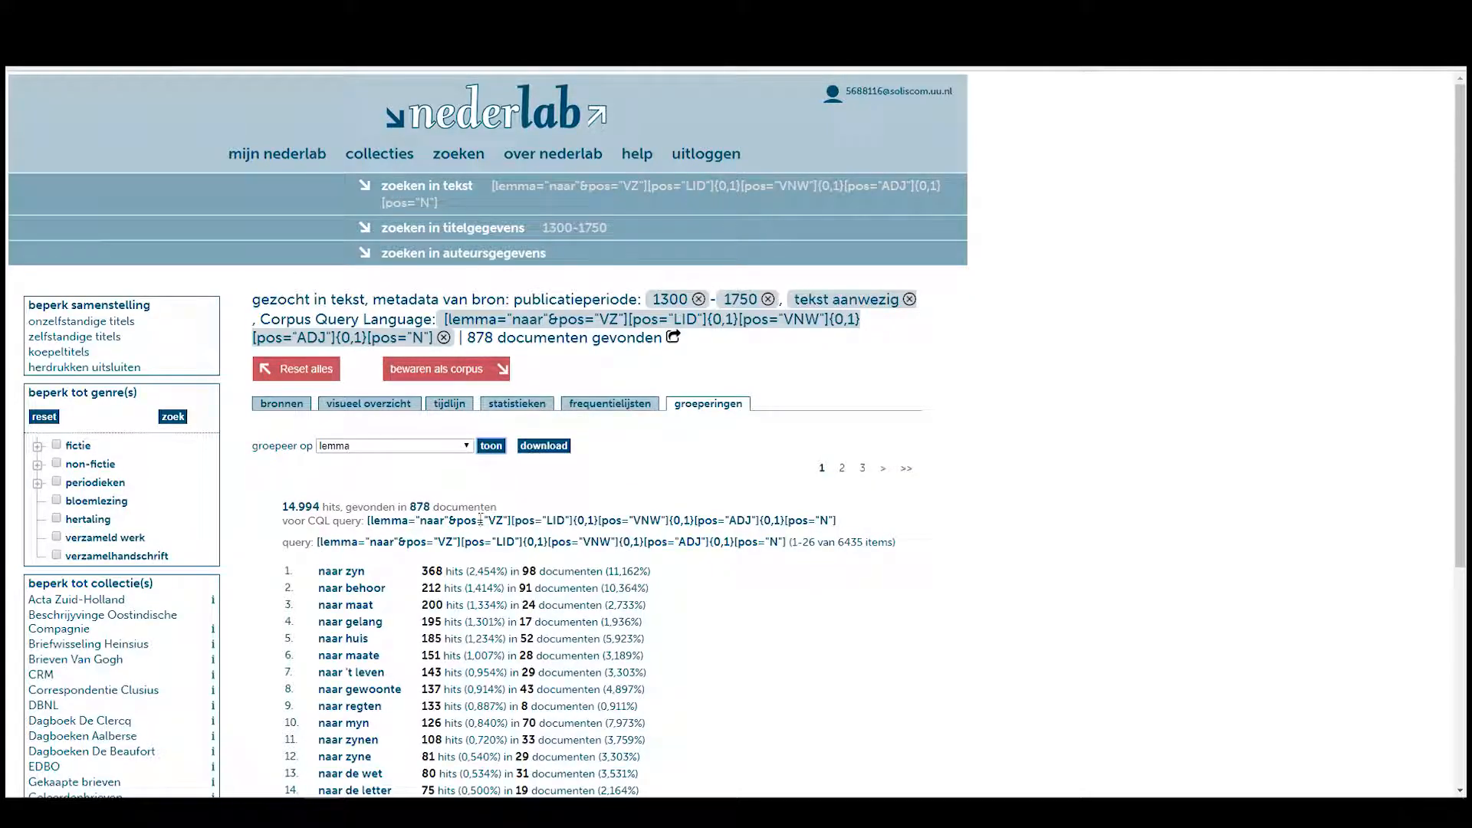
scroll(483, 519, "down", 3)
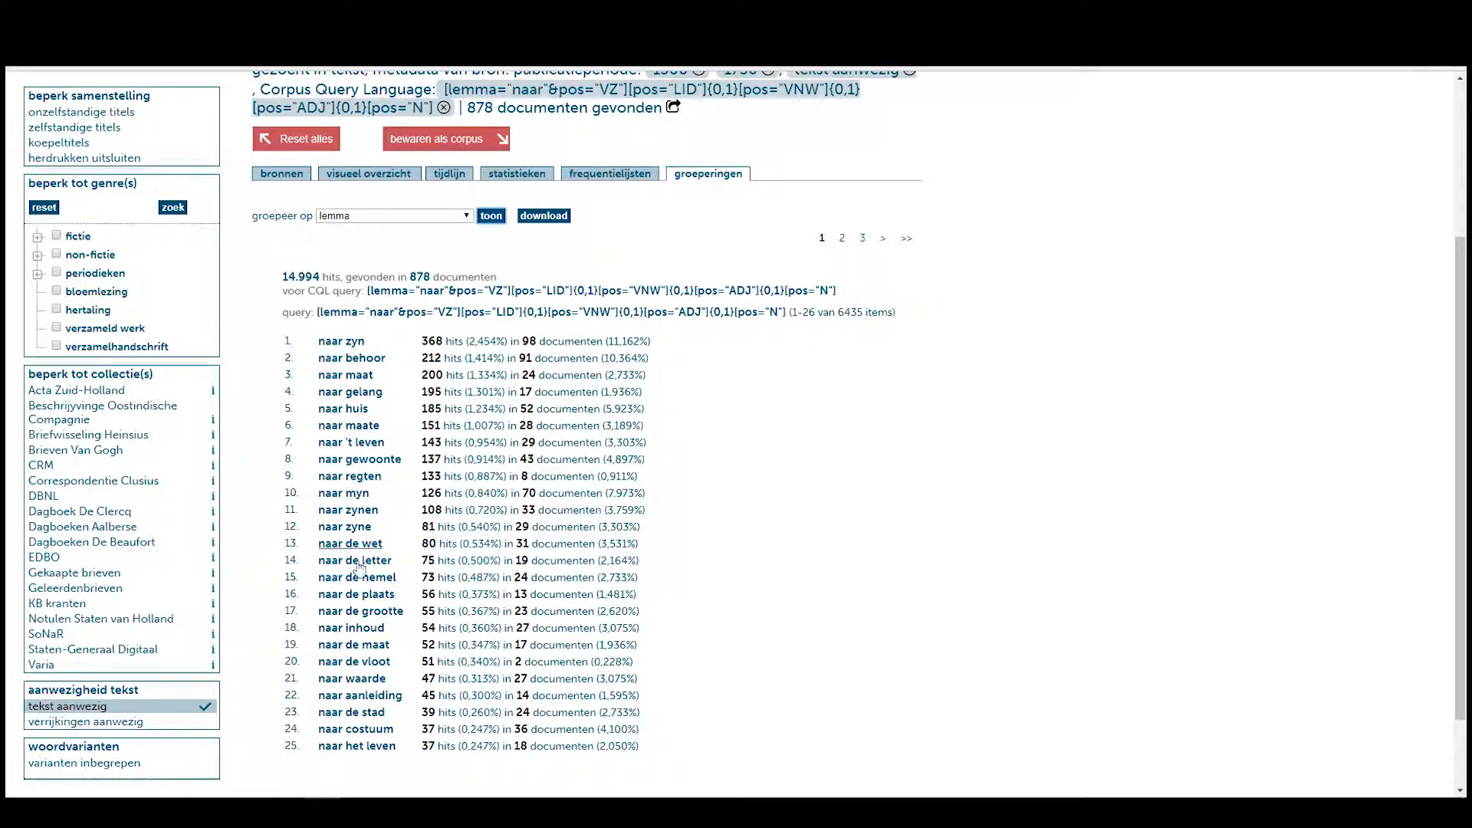
scroll(427, 457, "up", 3)
Save the search results as a corpus with the title 'Tutorial 4 - Naar'.
left_click(461, 373)
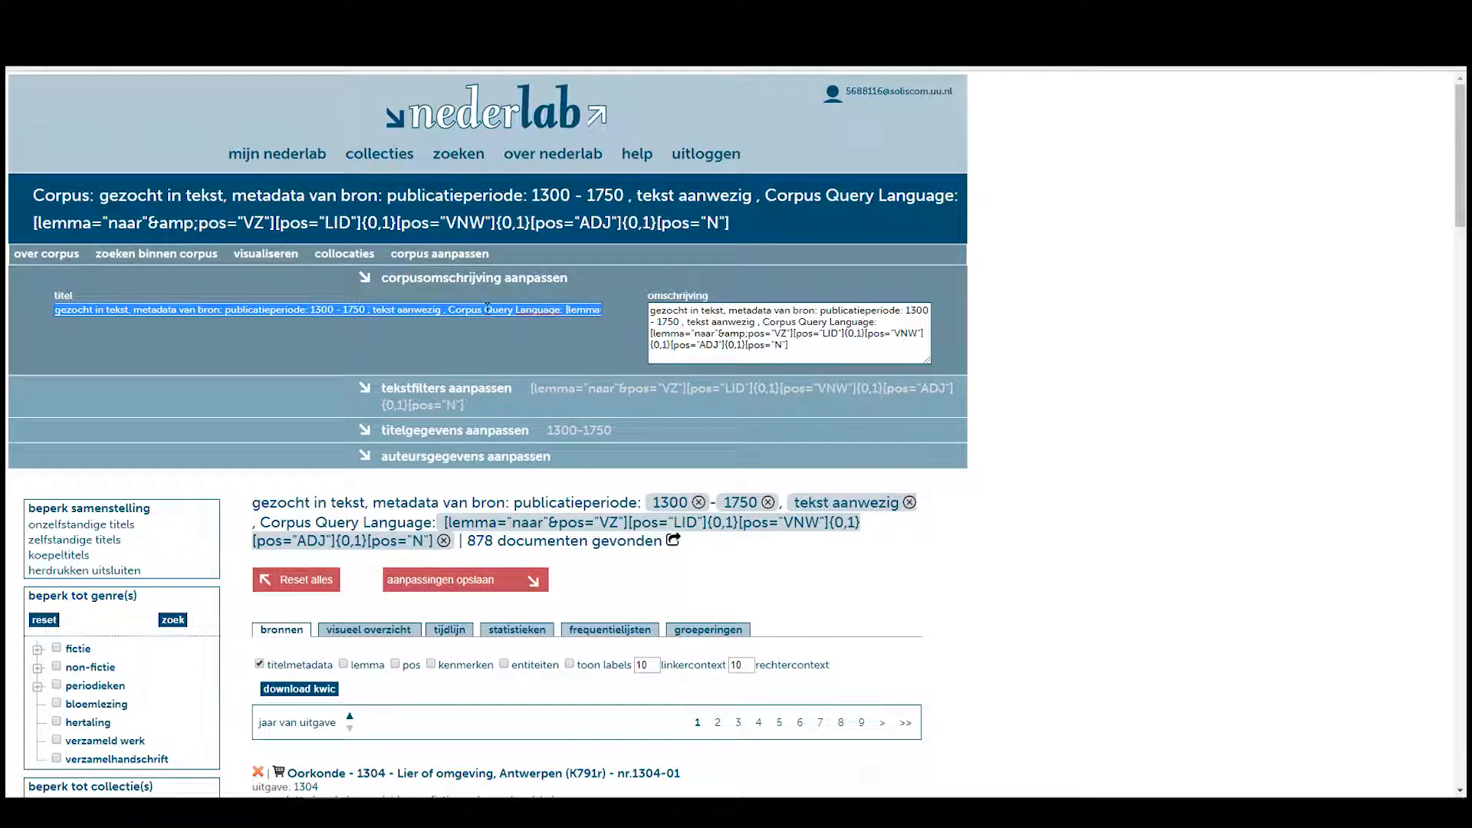
type("Tutoria")
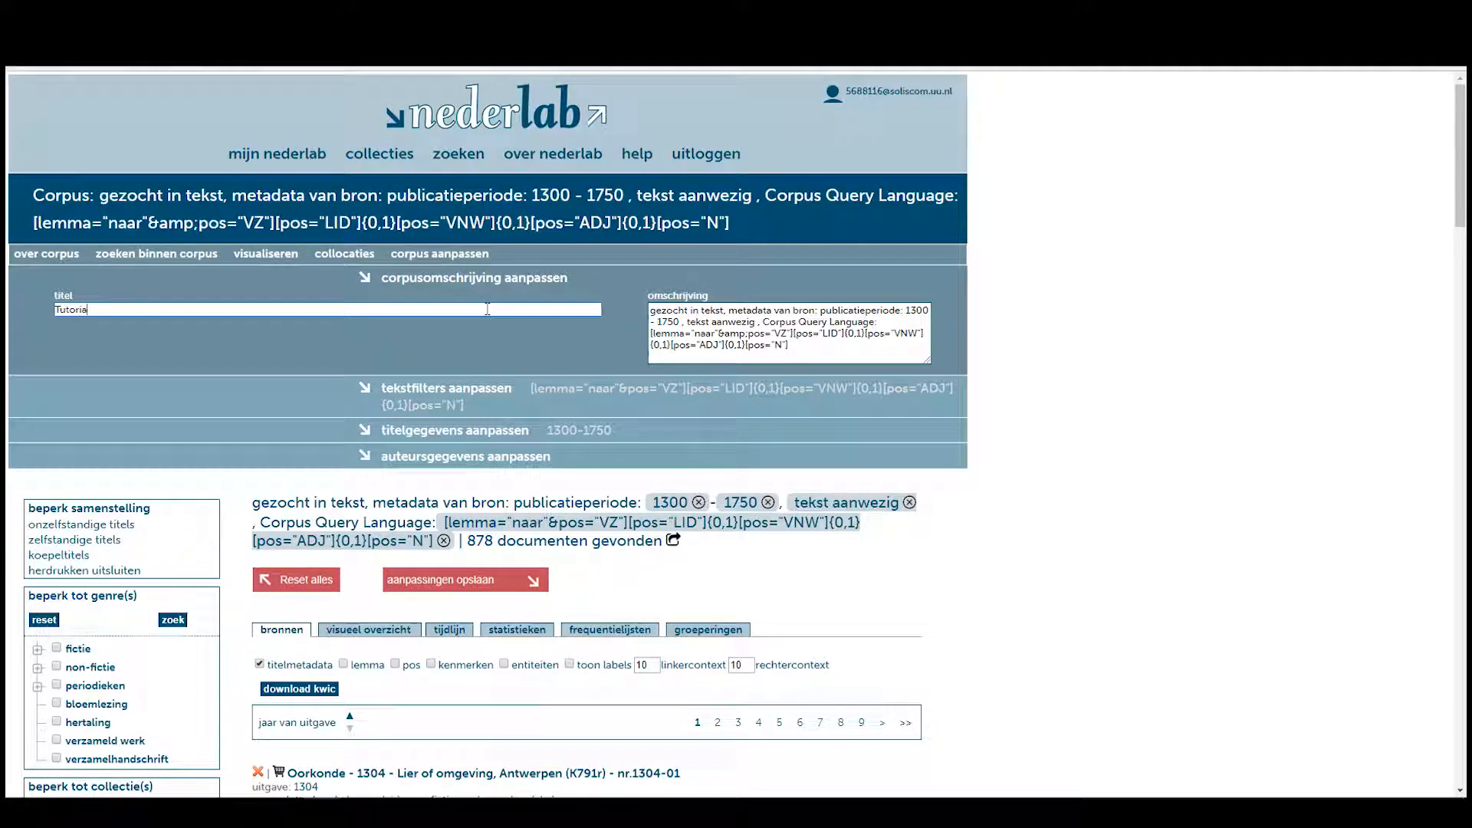
type("l 4 - N")
left_click(485, 582)
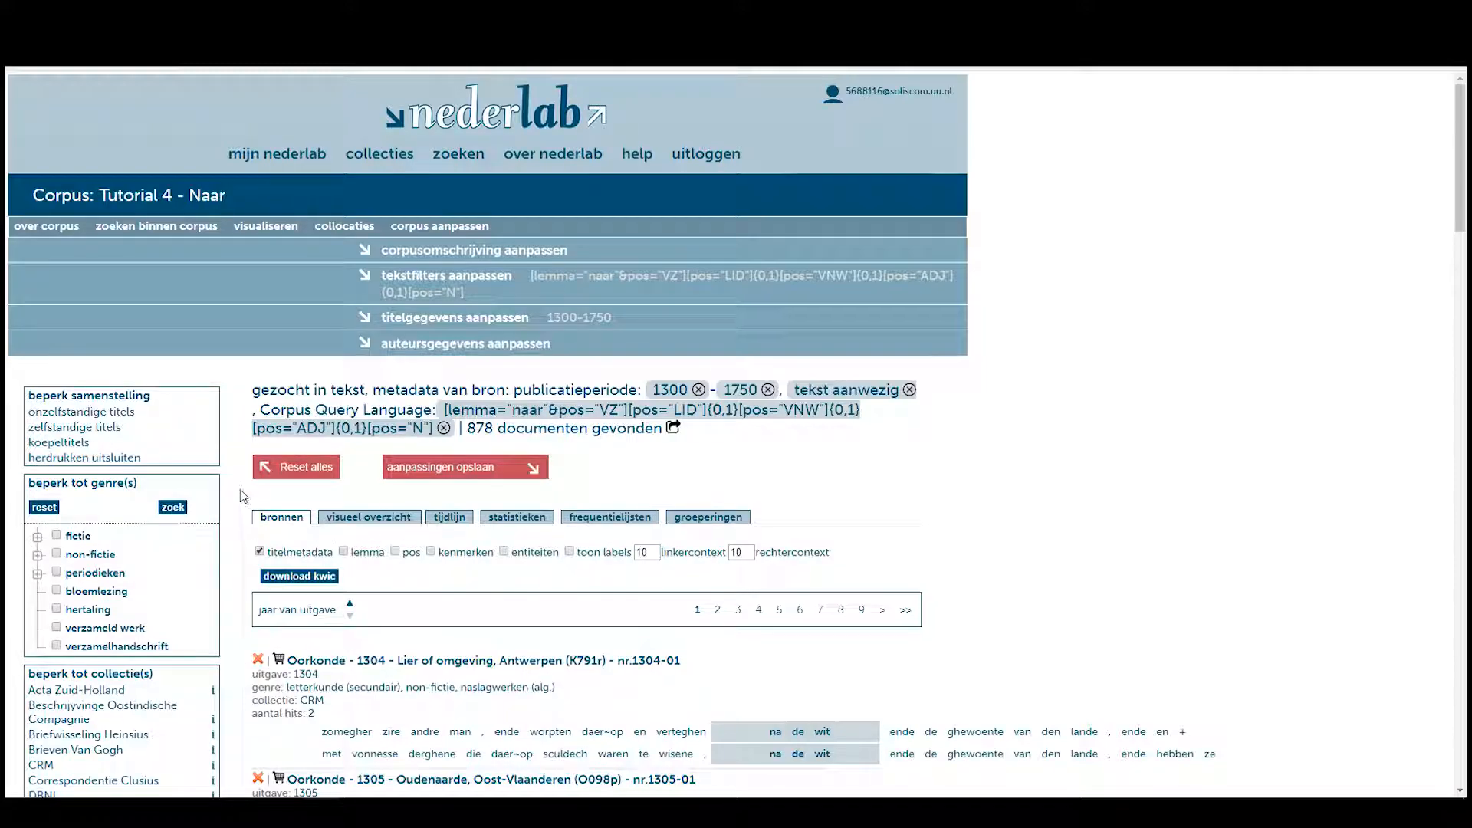
scroll(243, 491, "down", 2)
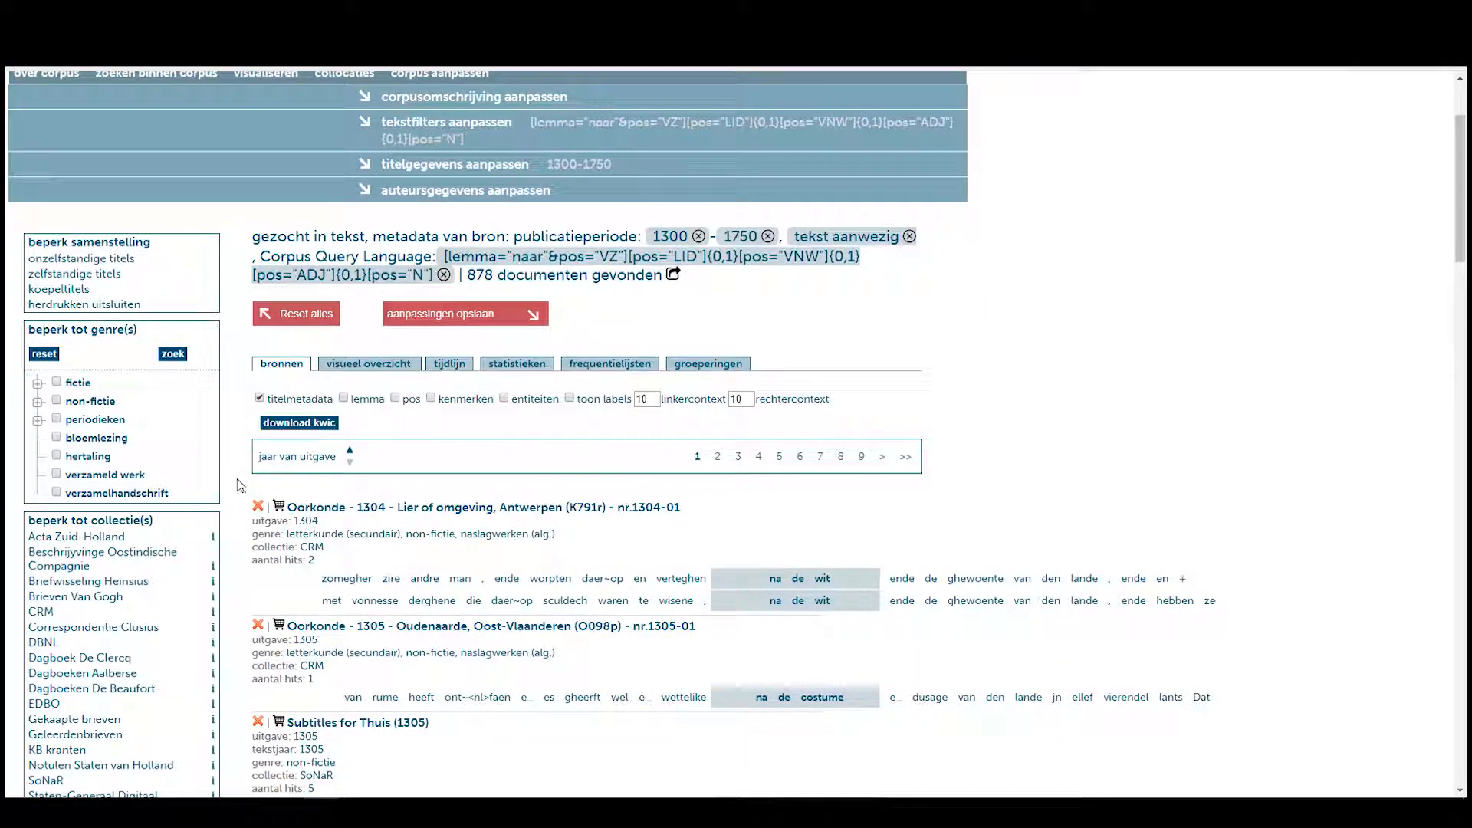
scroll(243, 470, "down", 2)
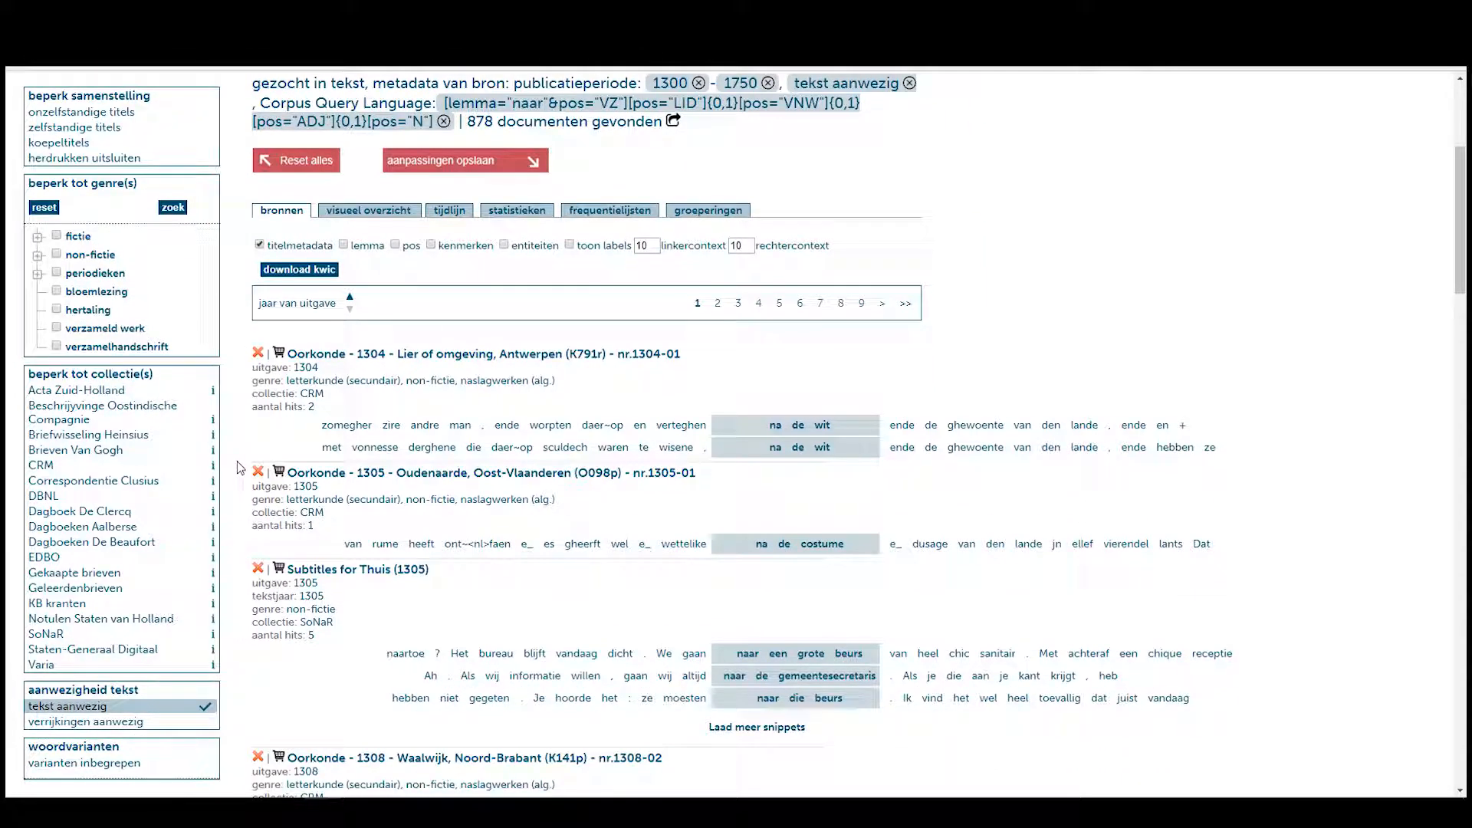
scroll(243, 461, "up", 2)
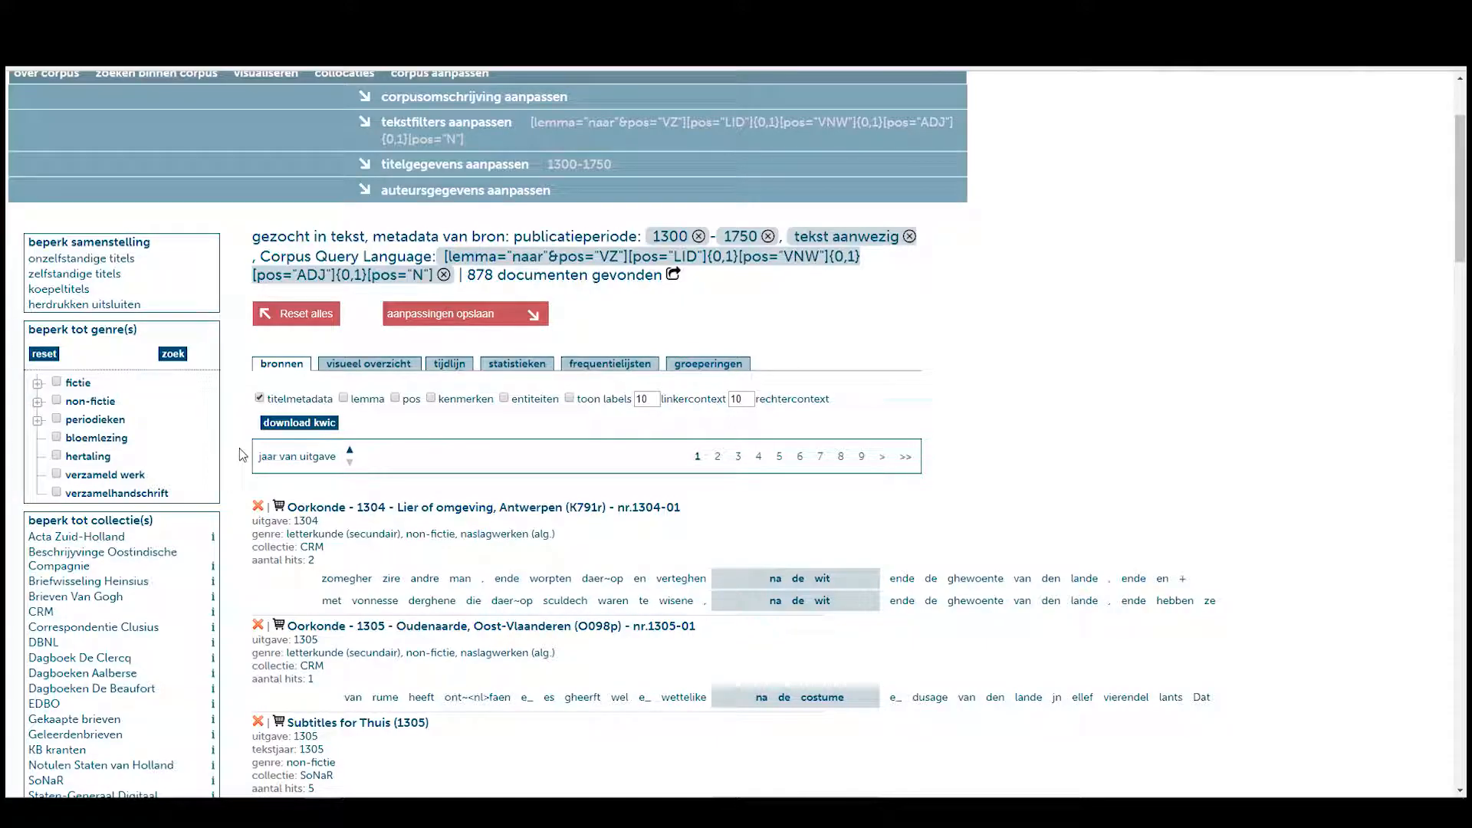
scroll(239, 449, "up", 1)
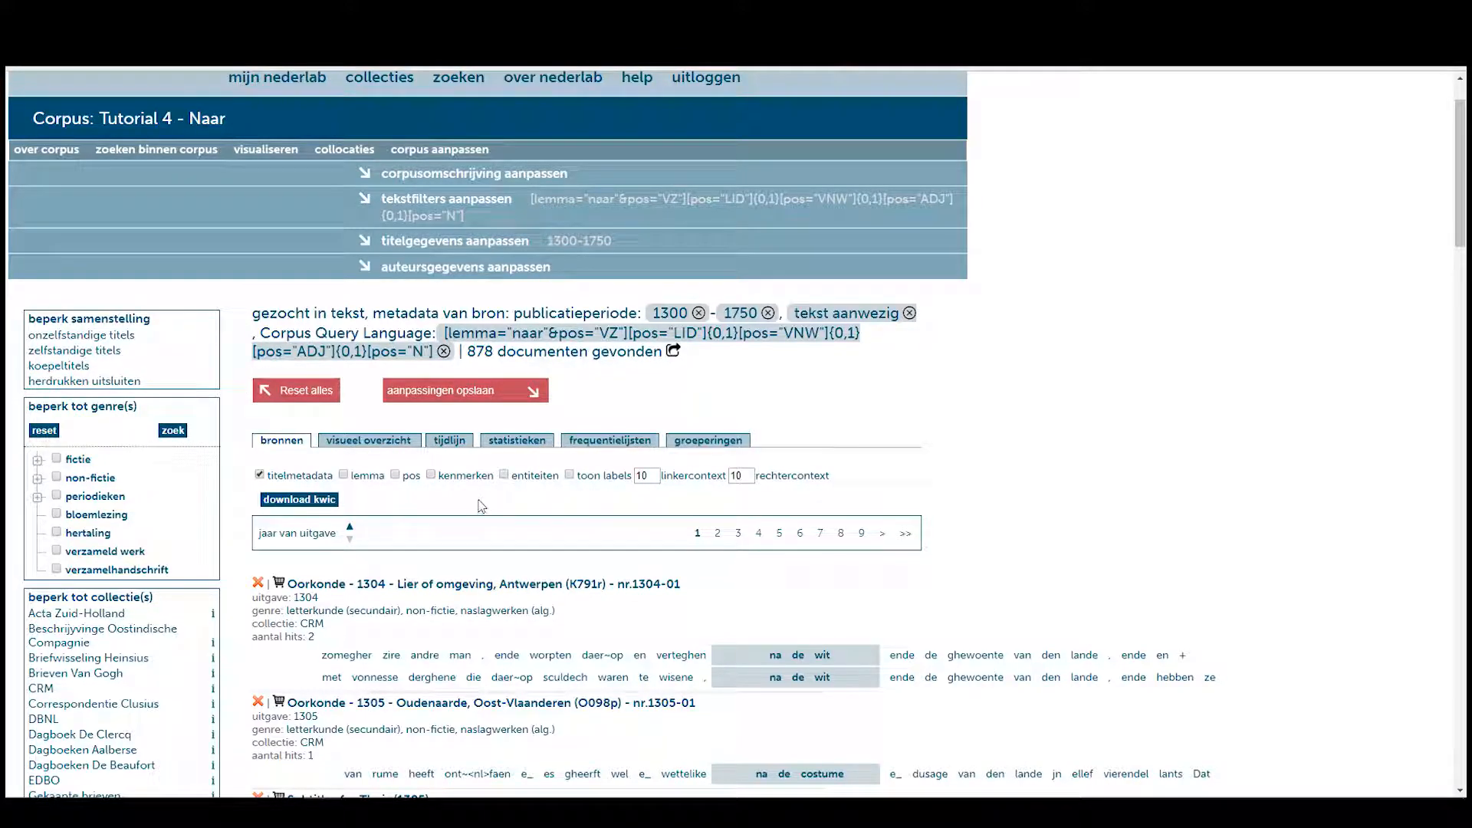
scroll(235, 447, "down", 6)
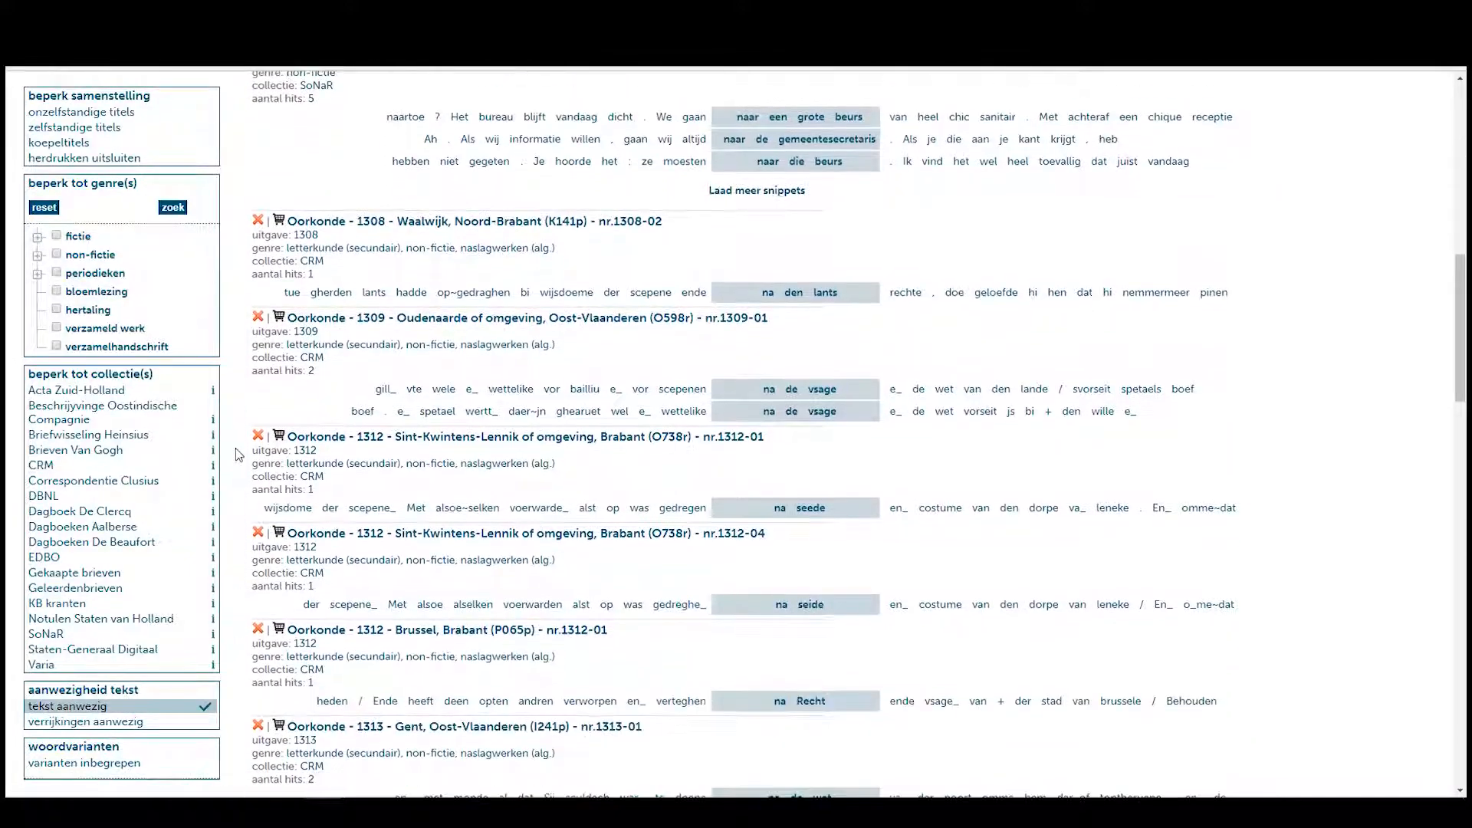
scroll(236, 454, "up", 10)
scroll(239, 455, "up", 2)
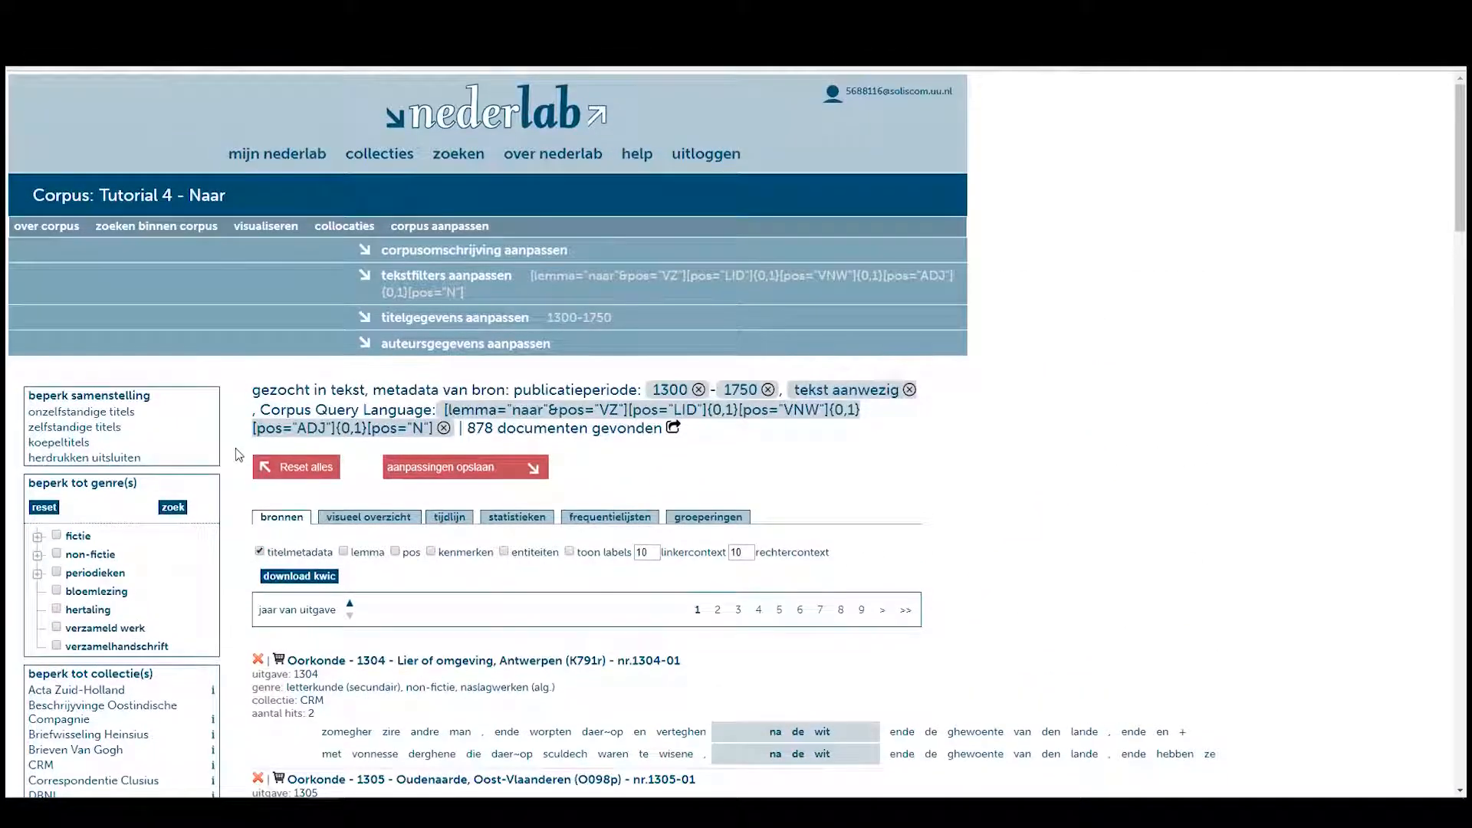